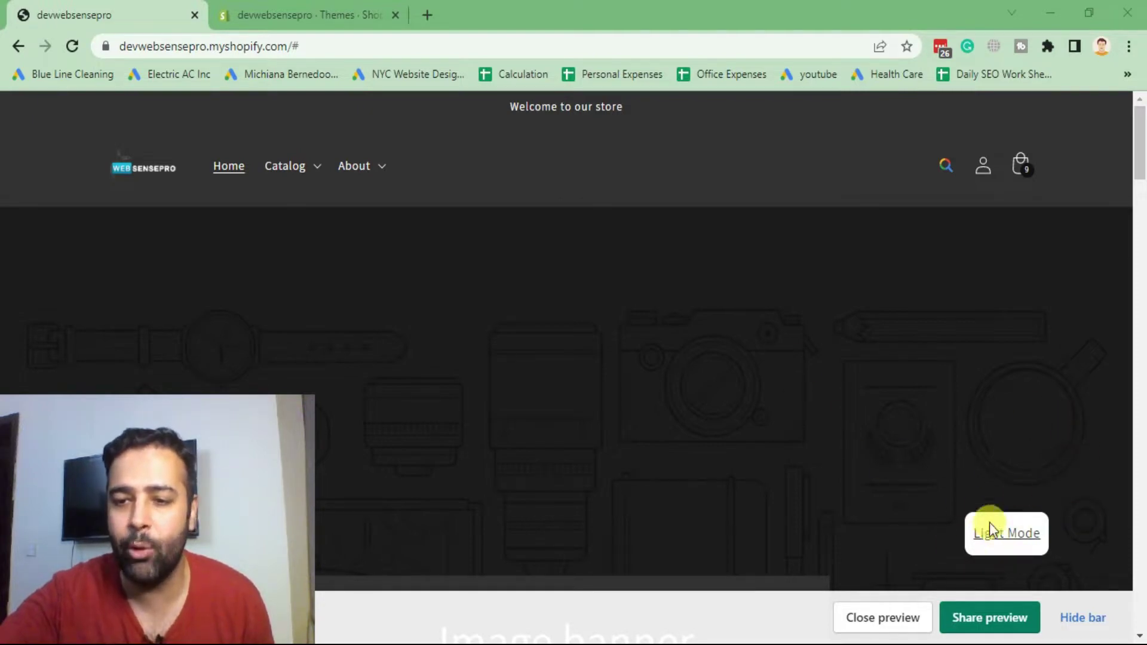
scroll(808, 358, "down", 1)
scroll(807, 358, "up", 1)
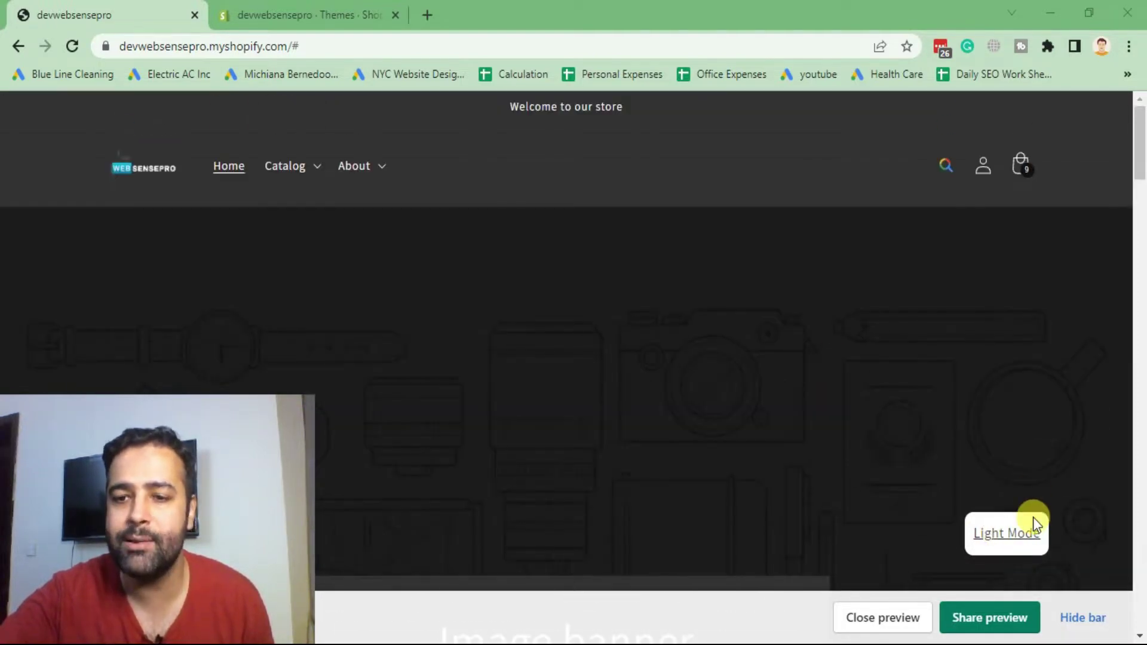
- Toggle the storefront between light and dark mode several times, ending in dark mode
left_click(1020, 554)
scroll(784, 288, "down", 2)
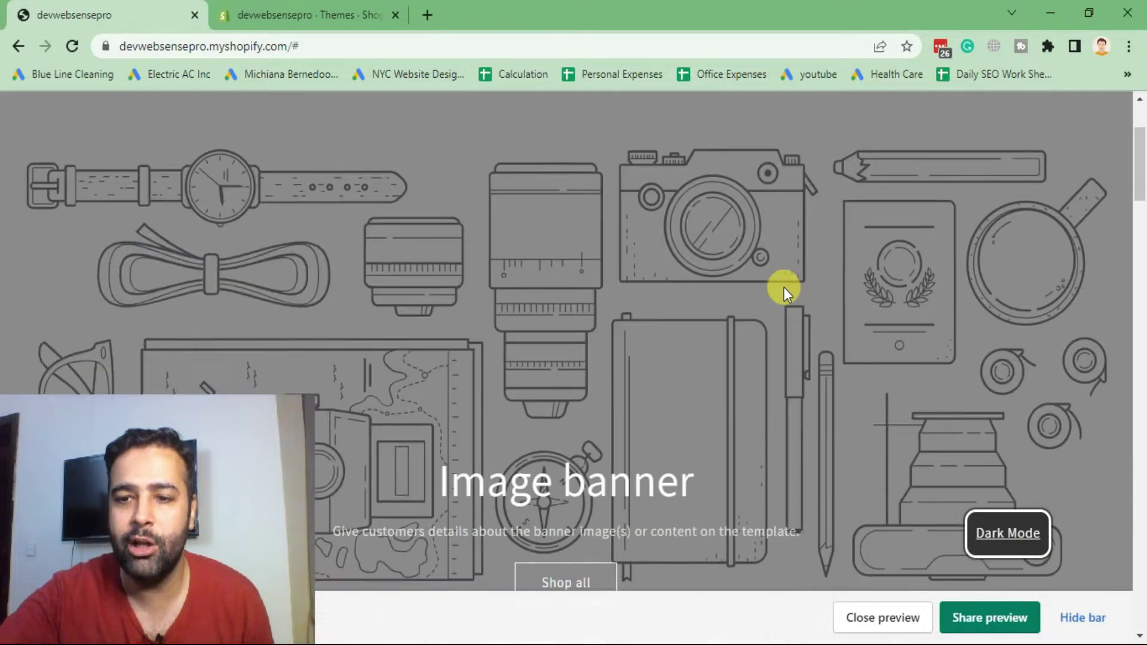
scroll(784, 287, "up", 2)
scroll(785, 288, "up", 1)
left_click(1010, 544)
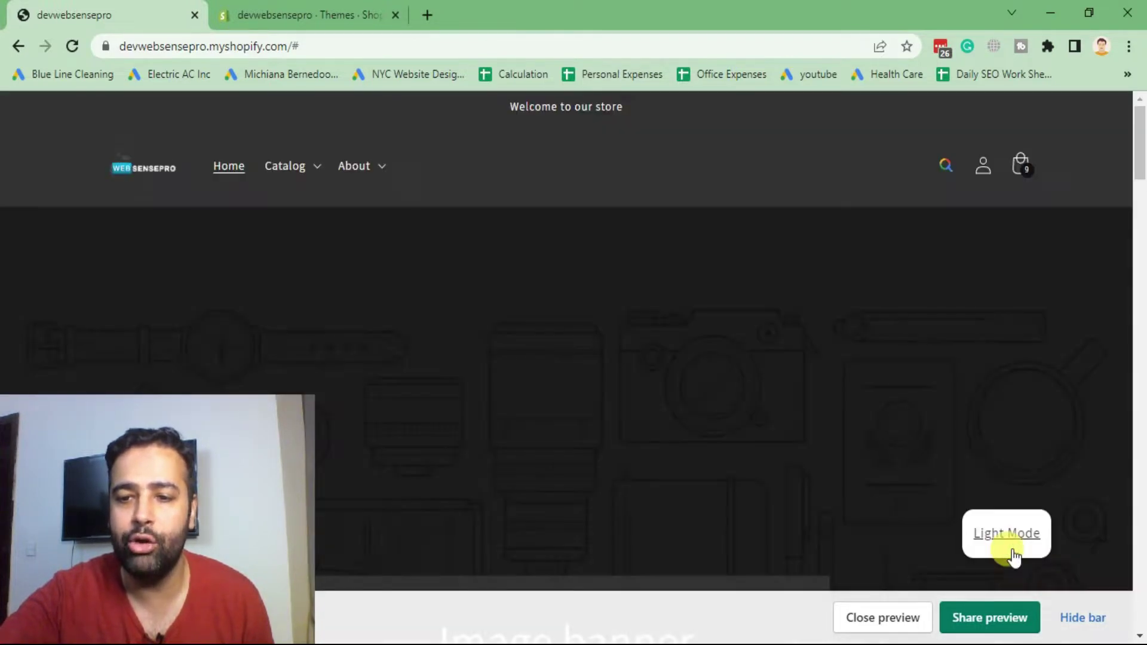
left_click(1013, 554)
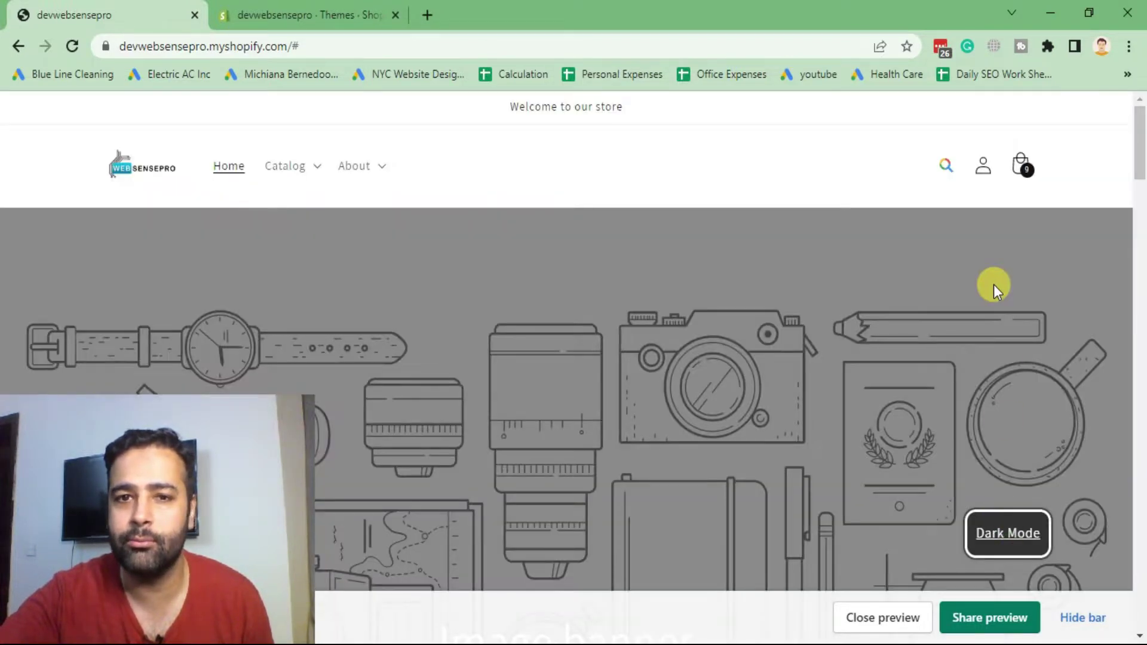
scroll(952, 183, "down", 4)
scroll(952, 183, "down", 4)
scroll(952, 182, "down", 5)
scroll(917, 238, "down", 5)
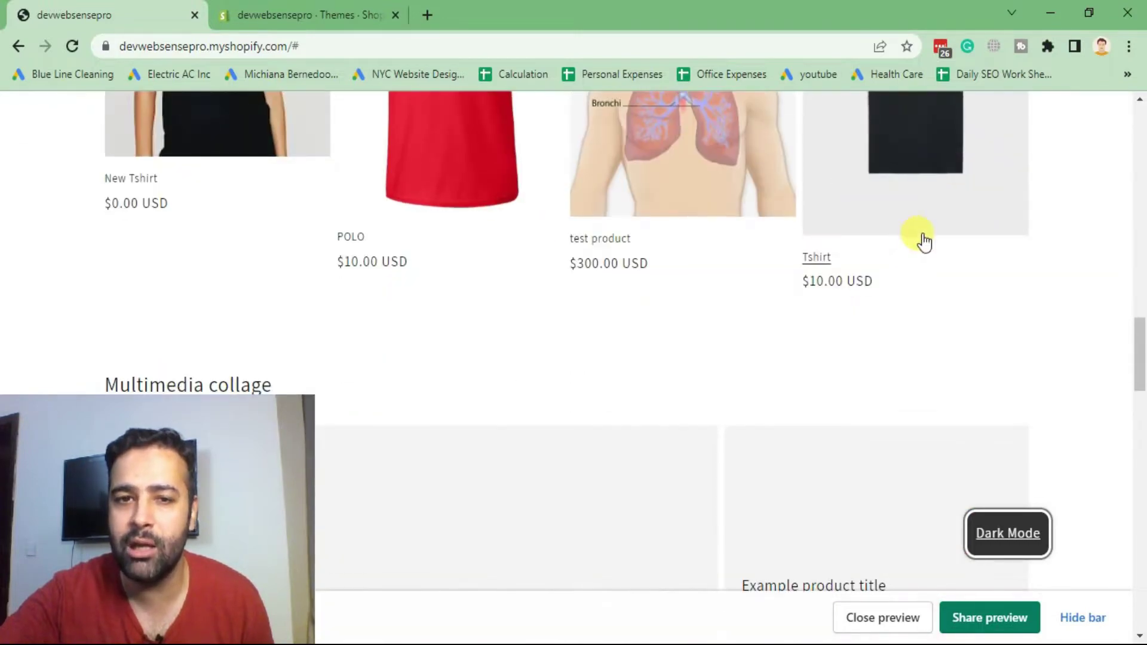
scroll(909, 259, "down", 5)
scroll(811, 344, "down", 3)
scroll(810, 345, "down", 5)
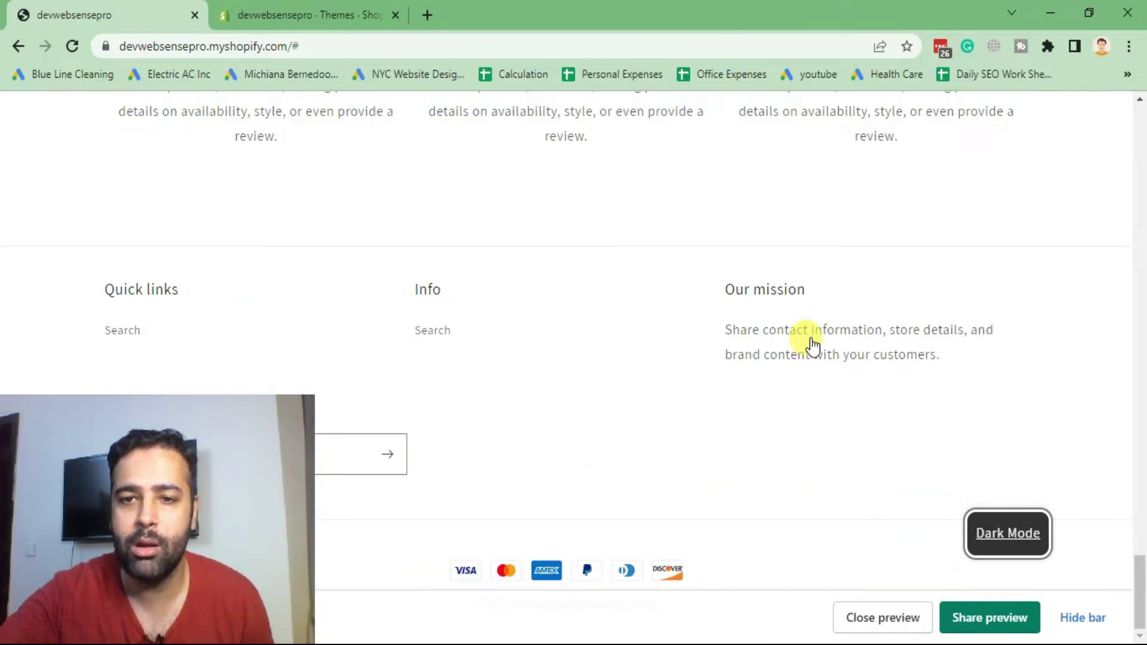
scroll(811, 345, "up", 5)
scroll(811, 341, "up", 5)
scroll(811, 337, "up", 2)
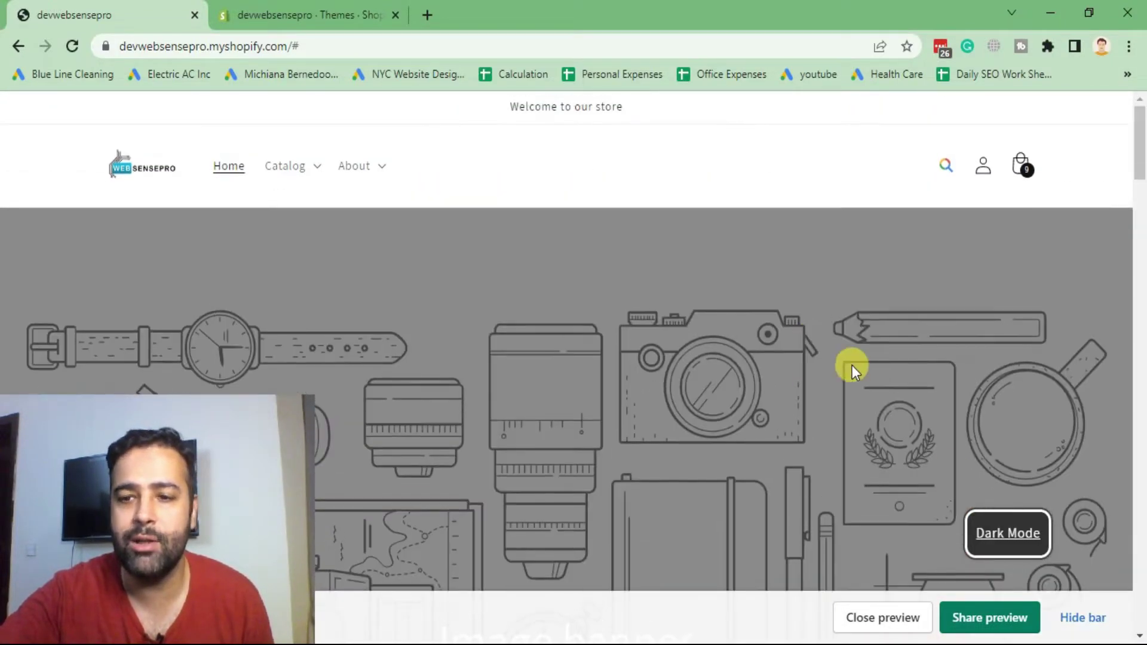
left_click(1004, 547)
scroll(761, 264, "down", 4)
scroll(800, 216, "down", 4)
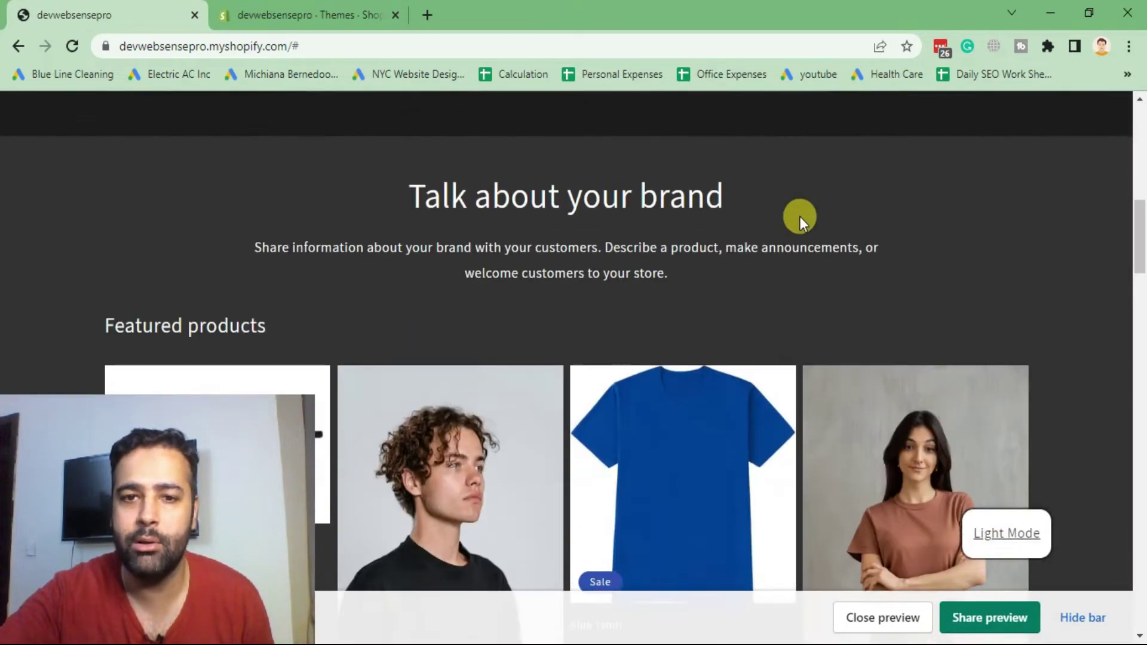
scroll(847, 229, "down", 3)
scroll(847, 228, "down", 5)
scroll(845, 238, "down", 5)
scroll(780, 335, "down", 4)
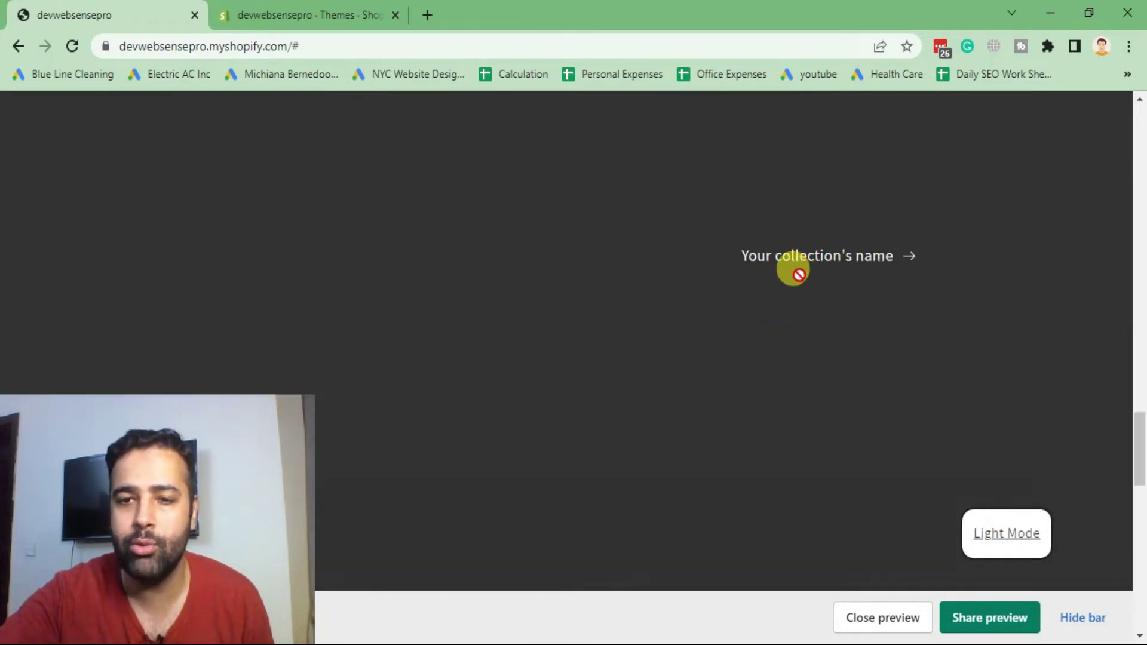
scroll(791, 272, "down", 4)
scroll(766, 356, "down", 3)
scroll(807, 307, "up", 10)
scroll(811, 318, "up", 5)
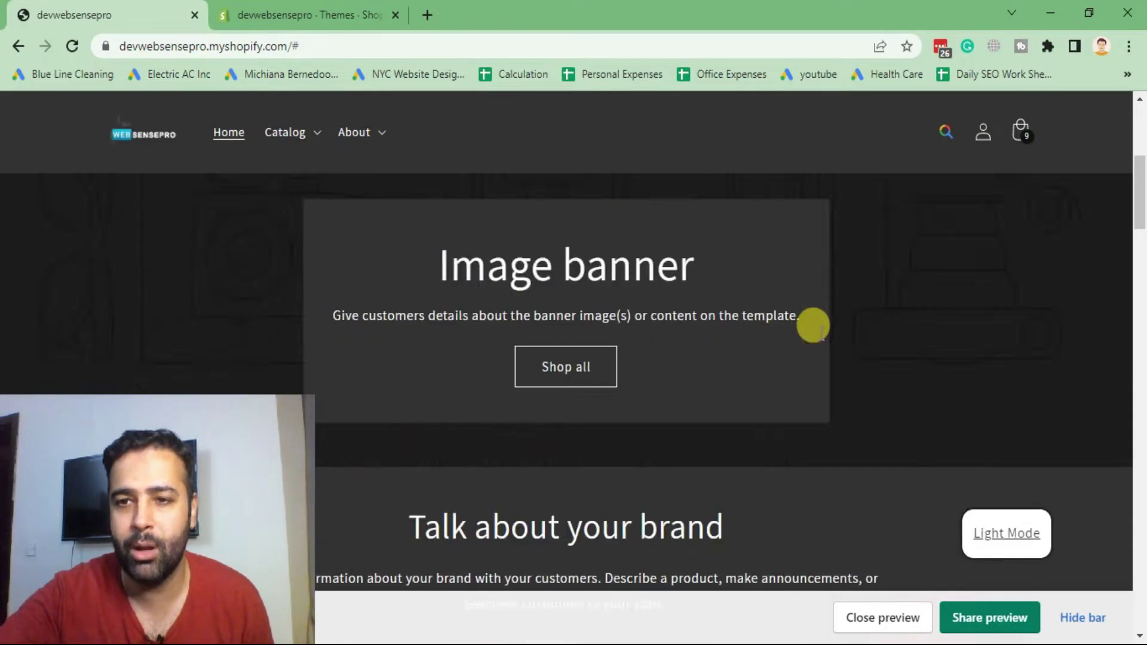
scroll(821, 333, "up", 4)
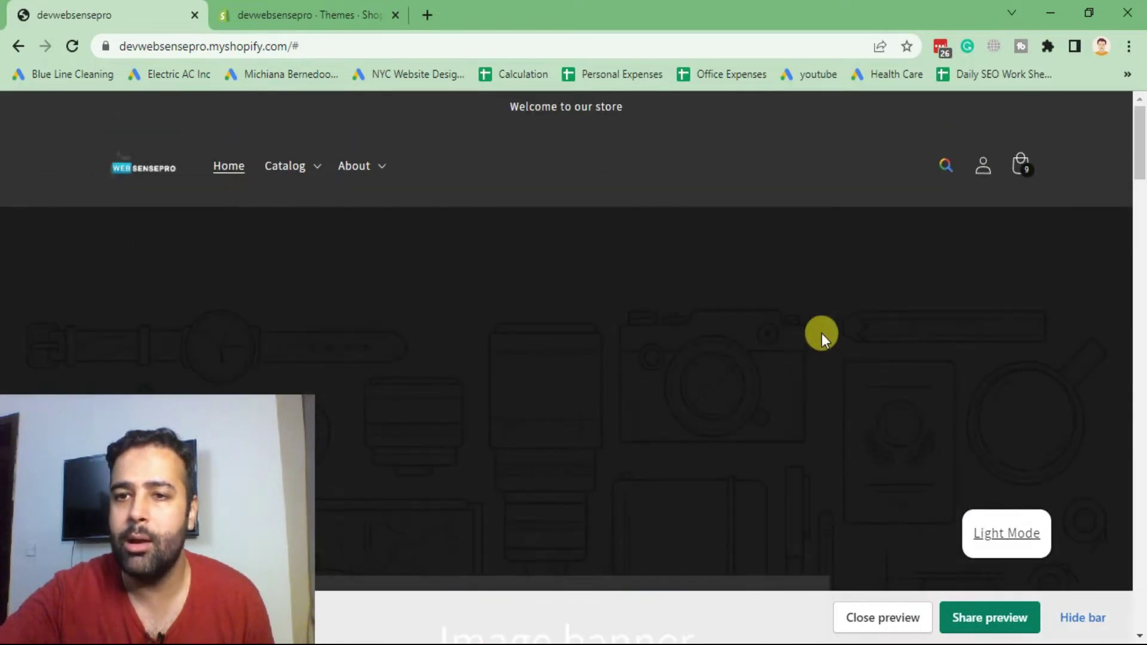
- Visit Catalog > New Collection, the Black Tshirt product, and the cart in dark mode
left_click(307, 171)
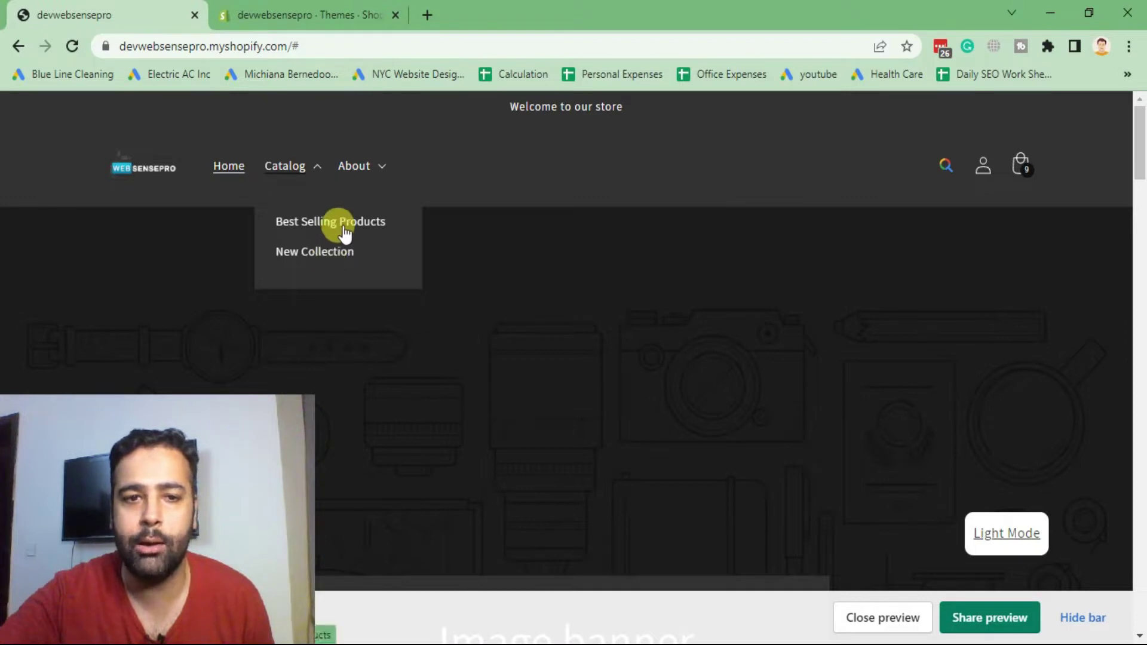
left_click(340, 253)
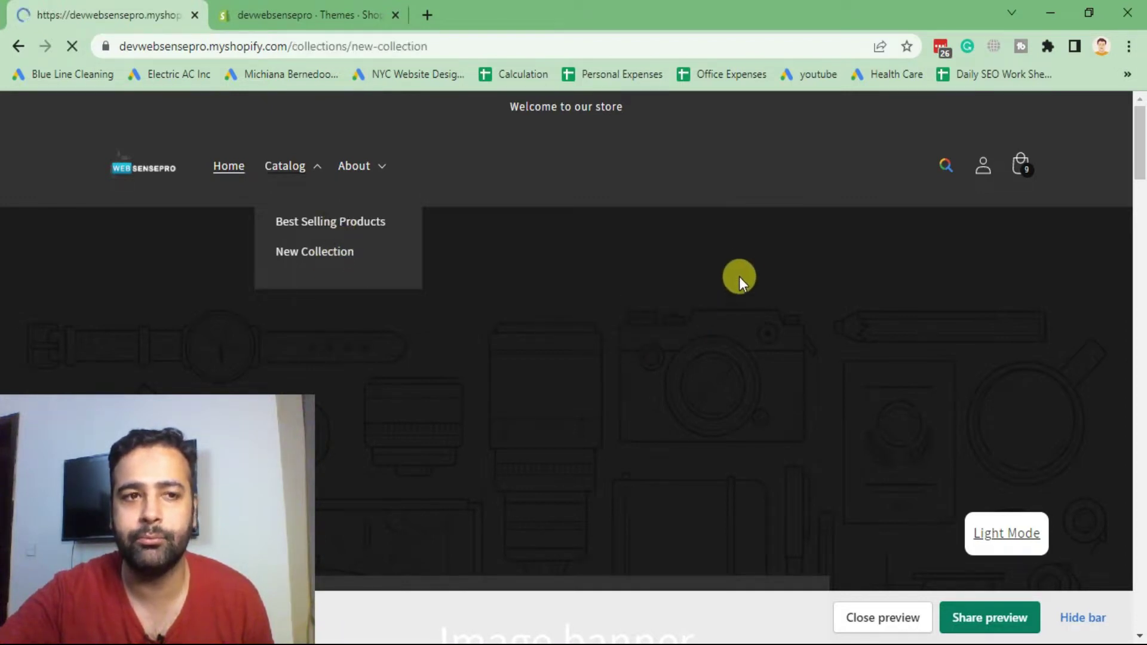
scroll(783, 184, "down", 5)
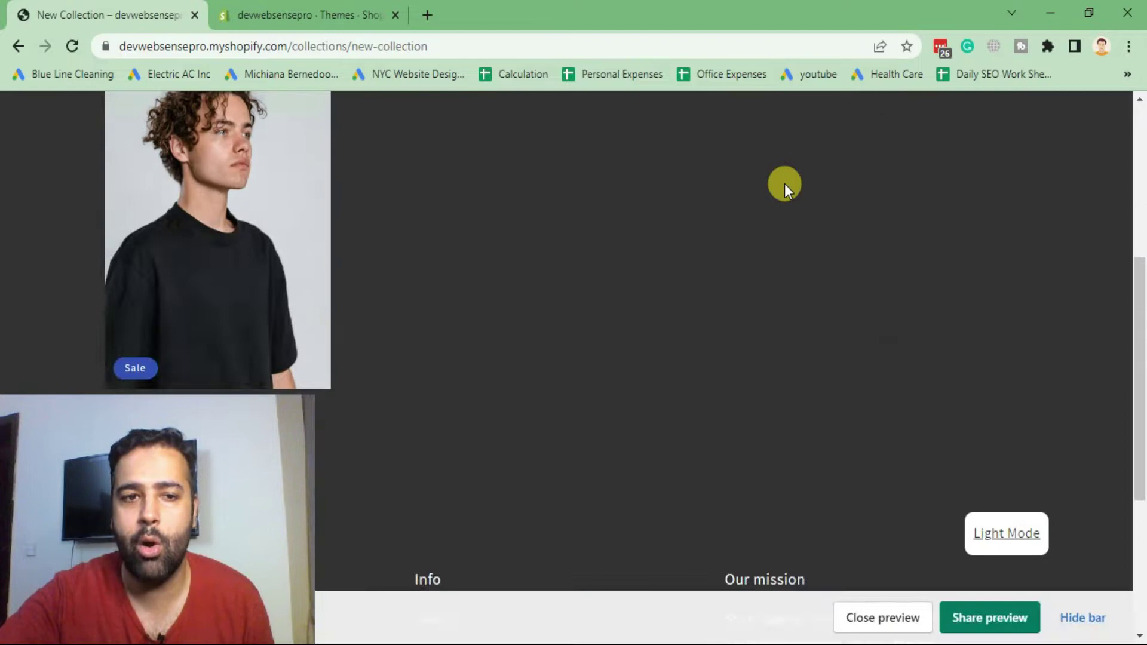
scroll(786, 209, "down", 3)
scroll(785, 229, "up", 8)
scroll(786, 199, "down", 5)
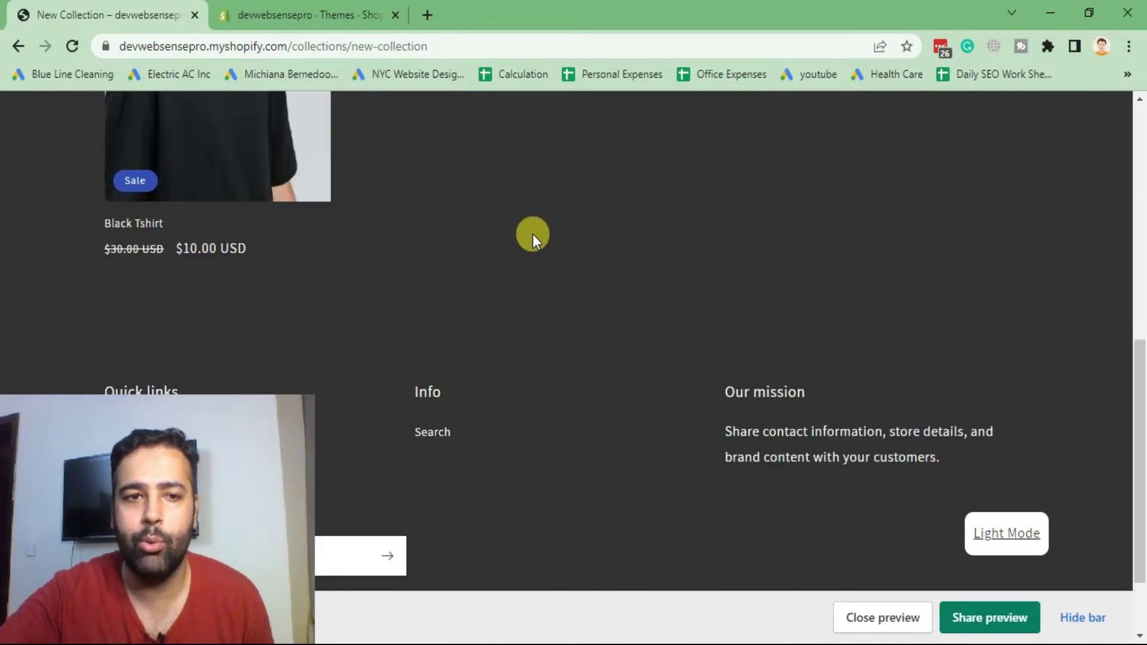
left_click(218, 153)
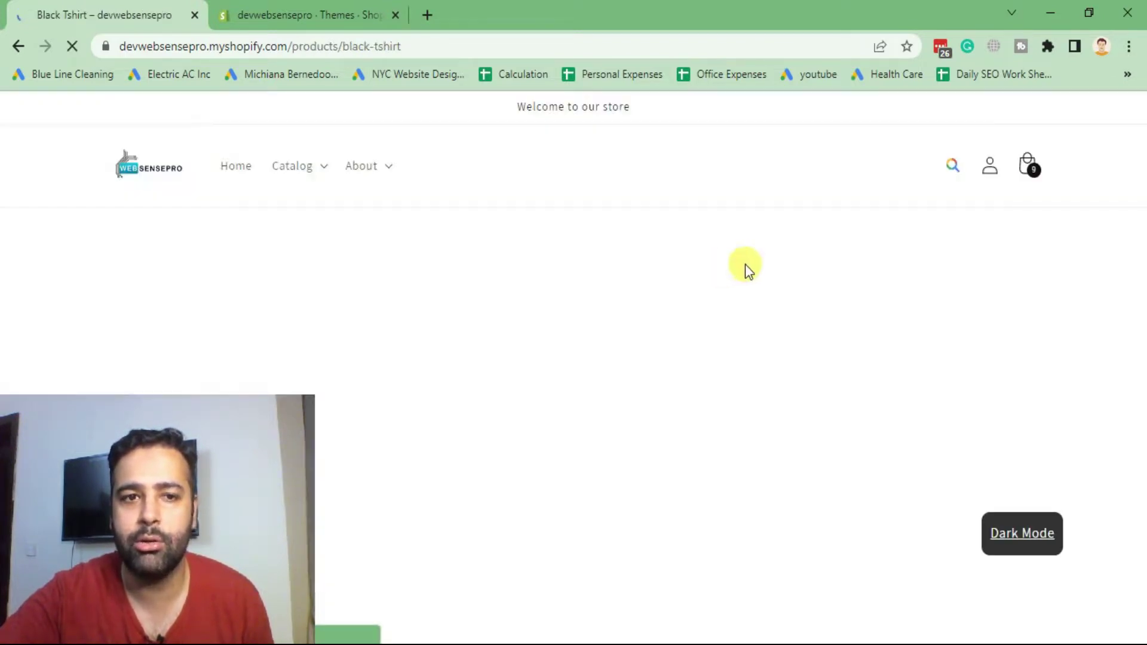
scroll(1051, 203, "down", 2)
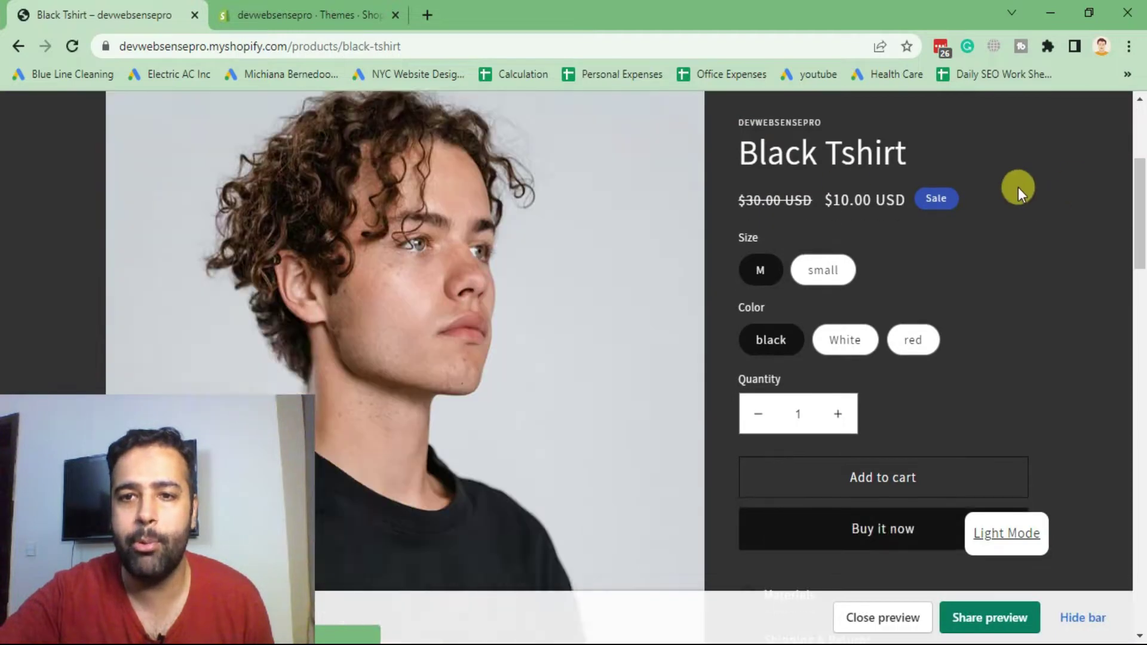
scroll(1019, 188, "down", 3)
scroll(1019, 183, "down", 3)
scroll(1022, 189, "down", 5)
scroll(1034, 279, "up", 10)
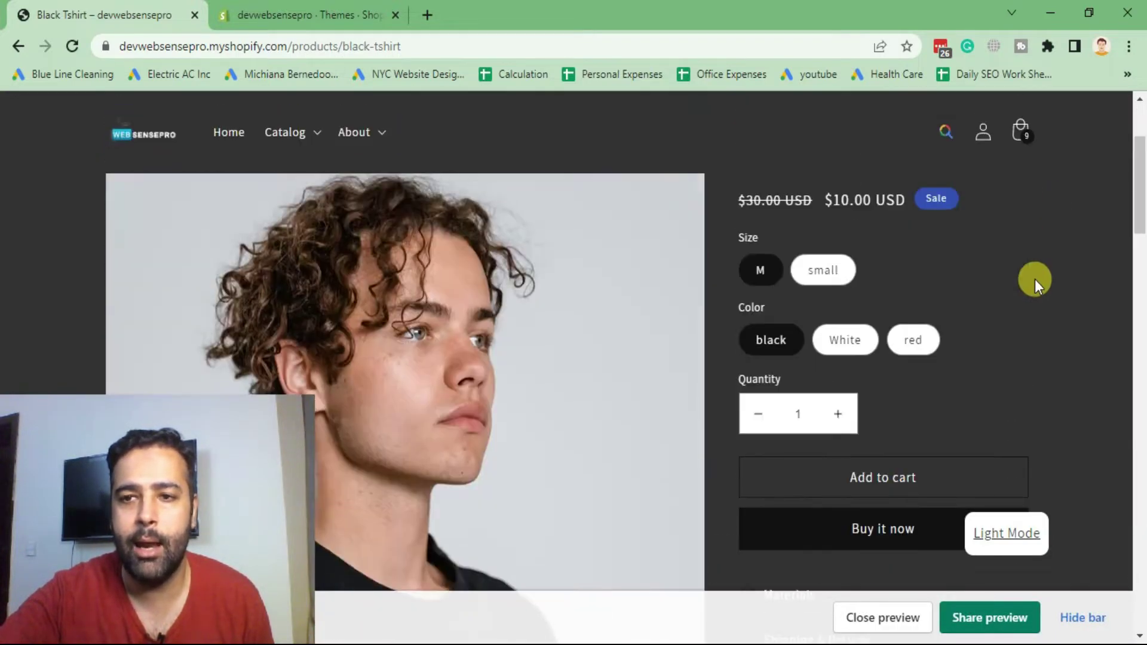
scroll(1035, 279, "up", 2)
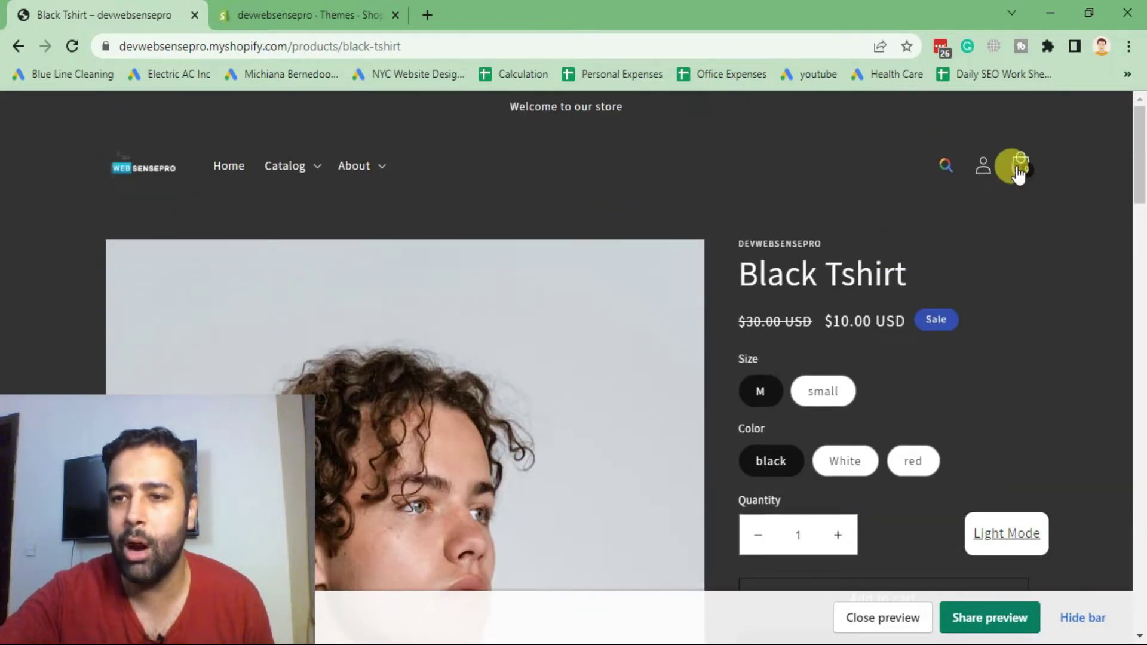
left_click(1020, 166)
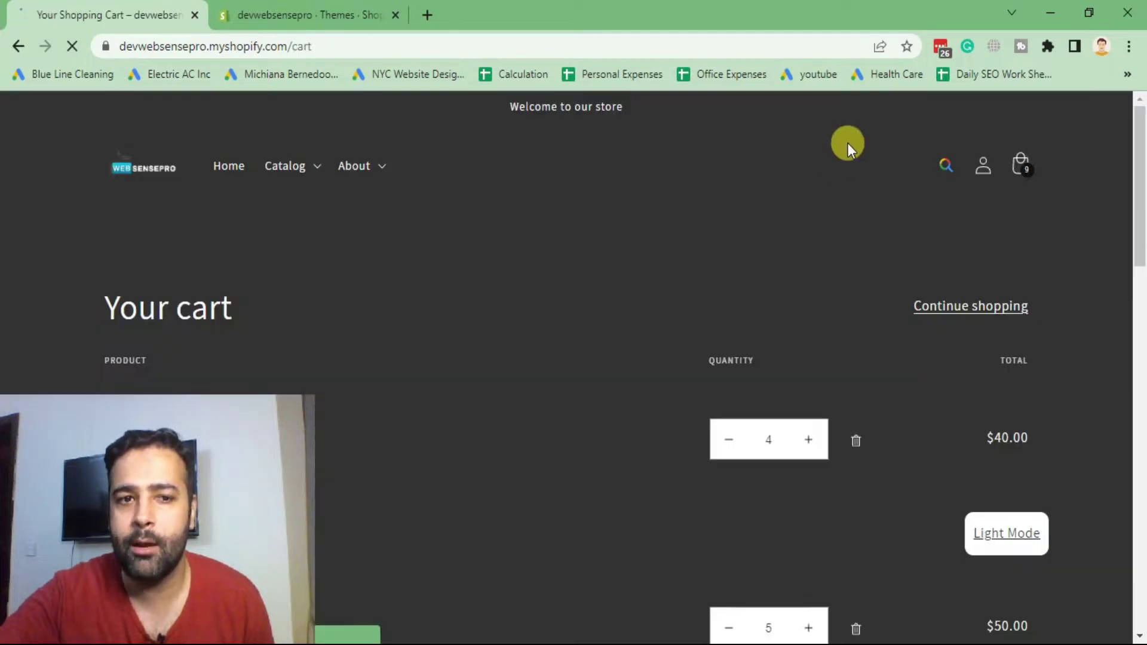
scroll(847, 143, "down", 1)
scroll(850, 213, "down", 4)
scroll(872, 258, "up", 2)
scroll(871, 258, "up", 4)
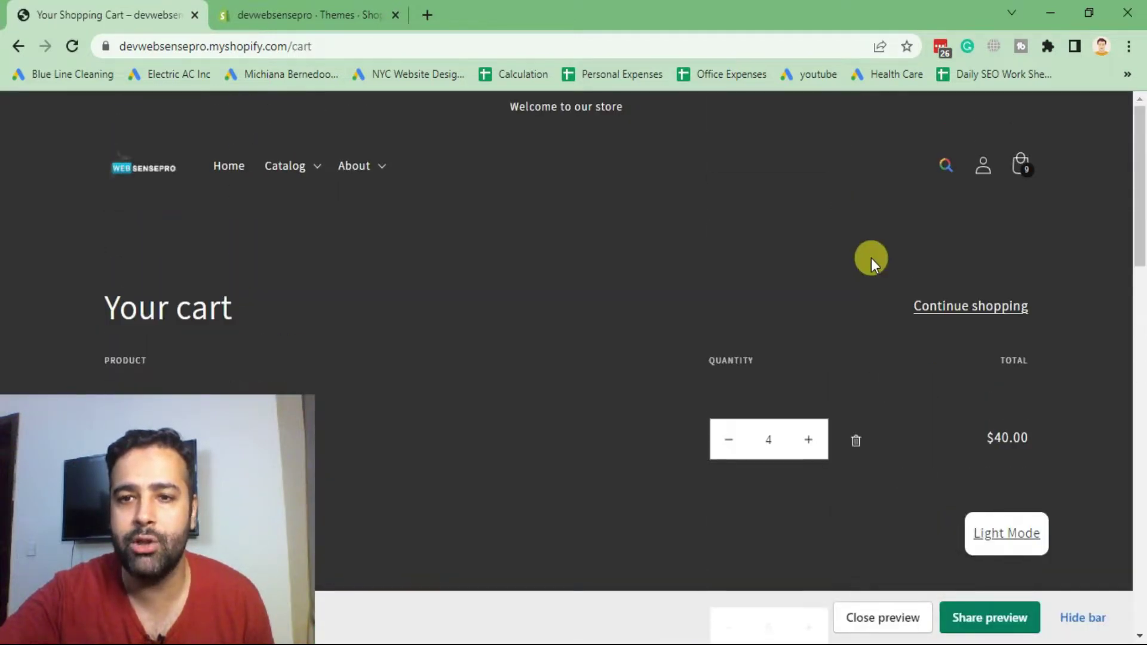
scroll(758, 231, "down", 5)
scroll(757, 231, "up", 5)
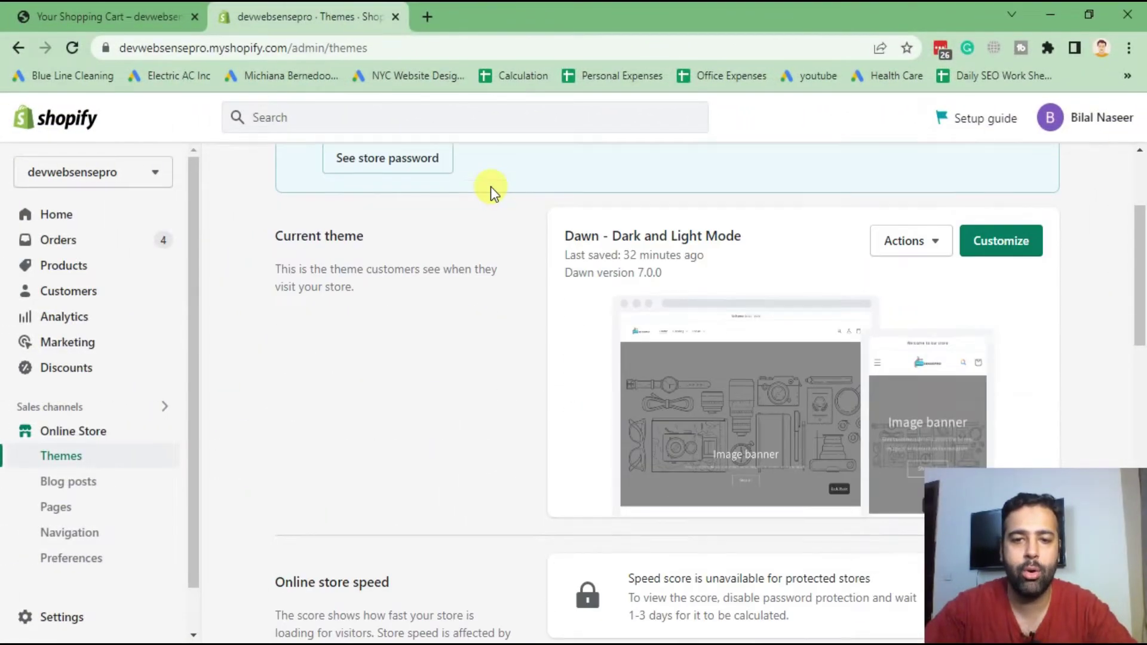
- Highlight the current theme's Dawn 7.0.0 name and version, then the first library Dawn entry
left_click_drag(559, 276, 664, 276)
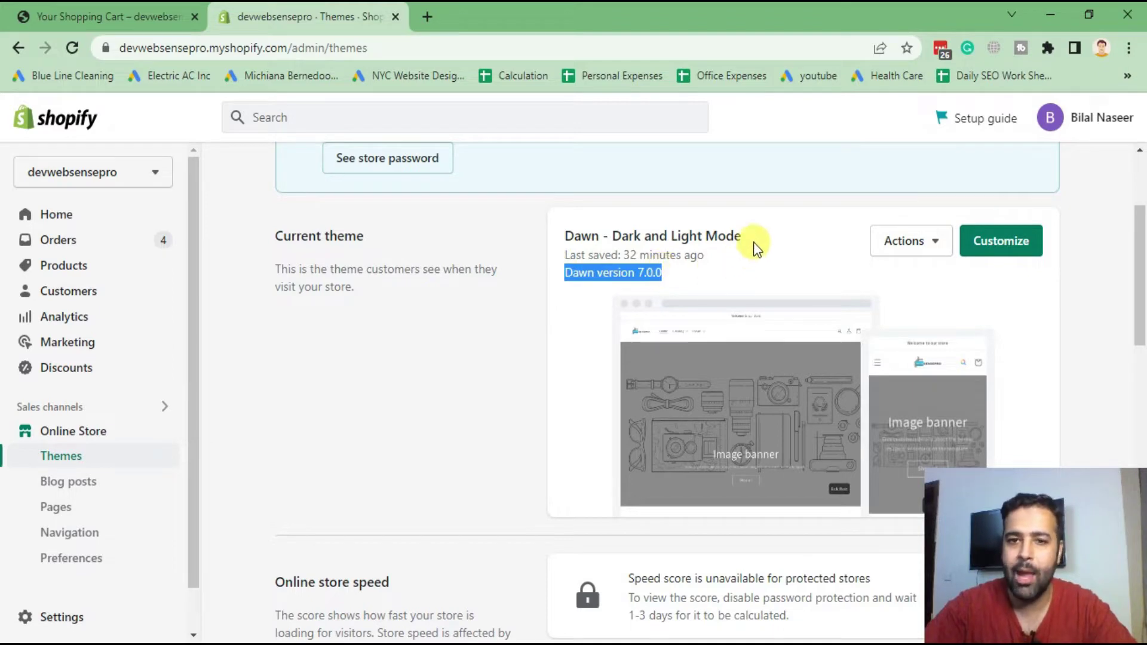
left_click_drag(741, 236, 572, 242)
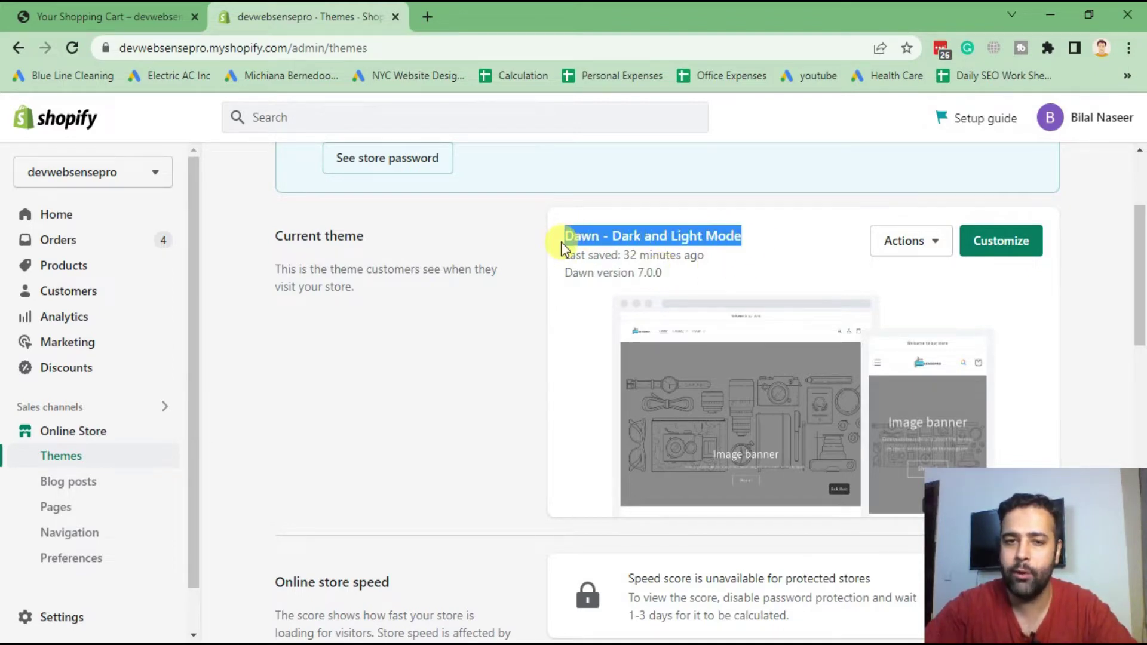
left_click(627, 231)
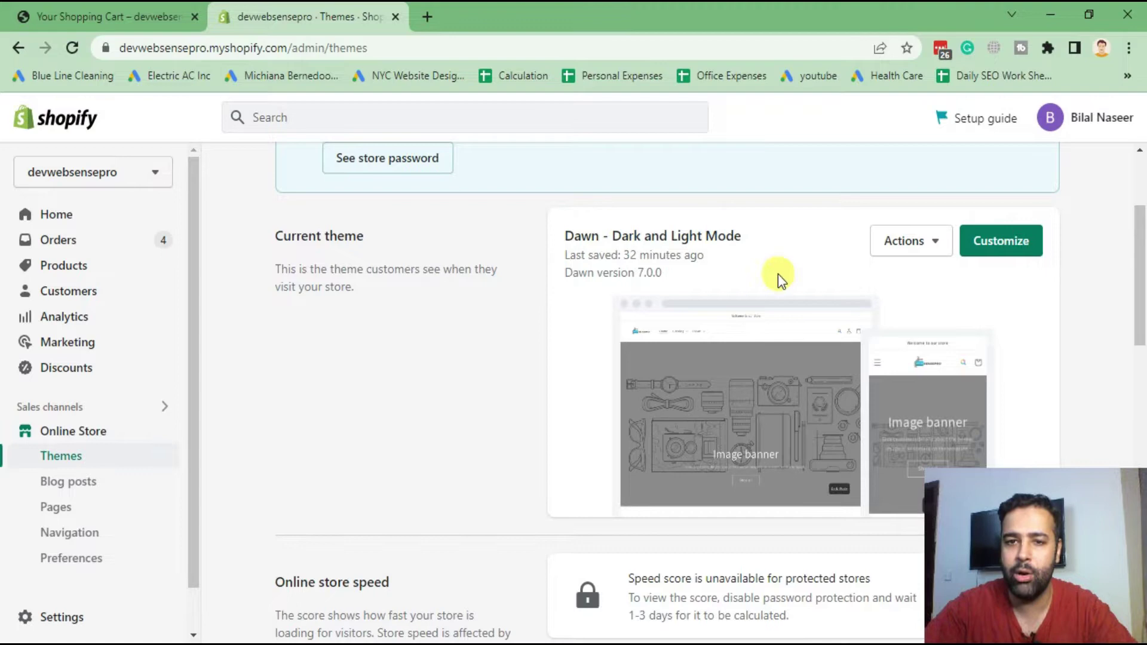
scroll(1098, 244, "down", 4)
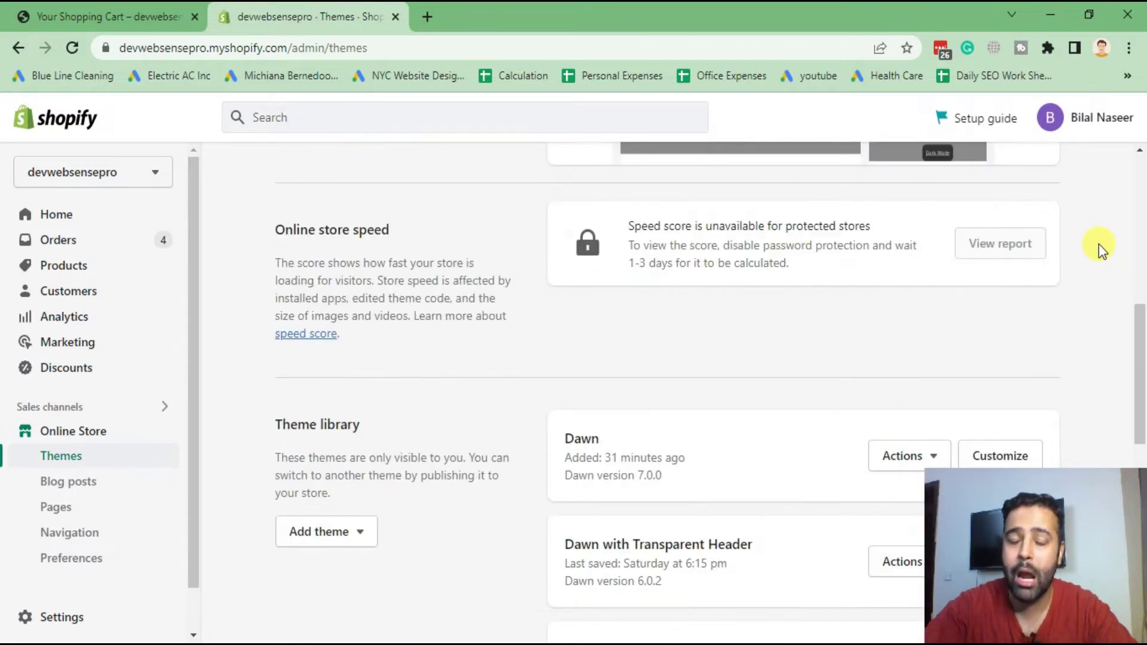
scroll(1098, 244, "down", 2)
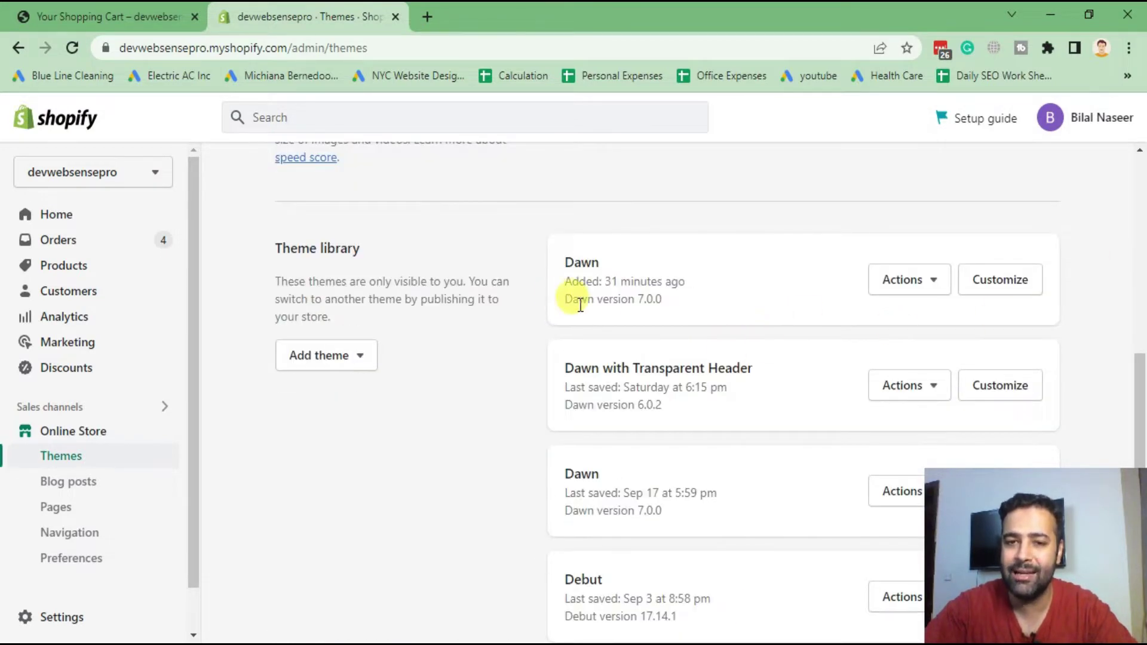
left_click_drag(667, 302, 565, 300)
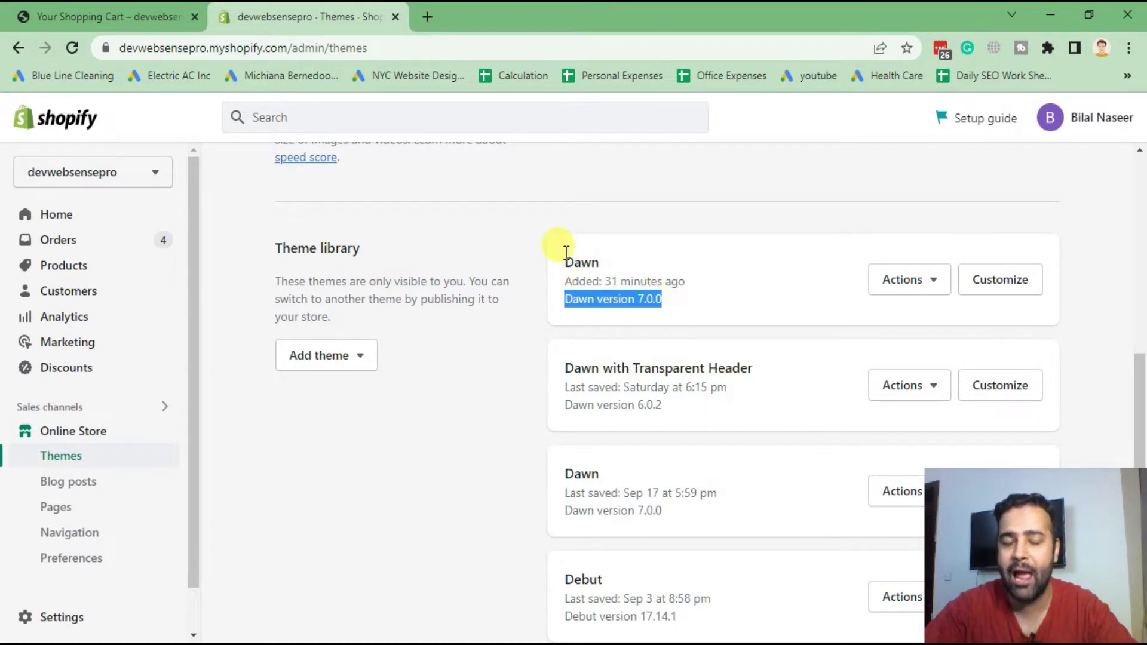
left_click_drag(566, 253, 689, 314)
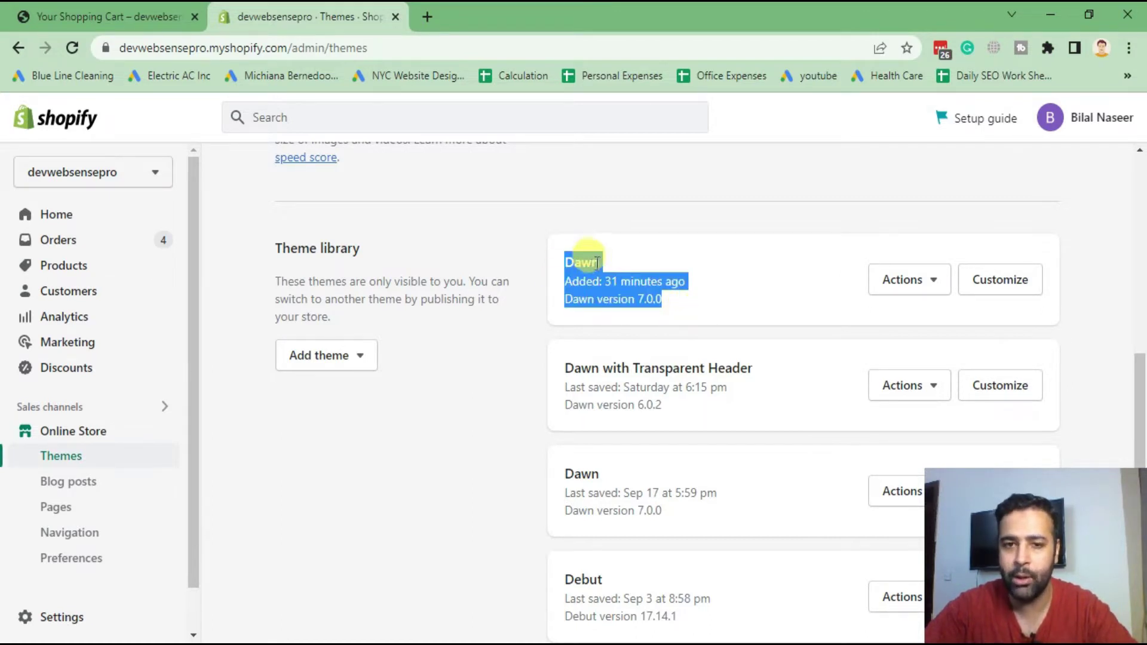
- Publish the newly added Dawn 7.0.0 theme and switch to the storefront preview tab
left_click(914, 282)
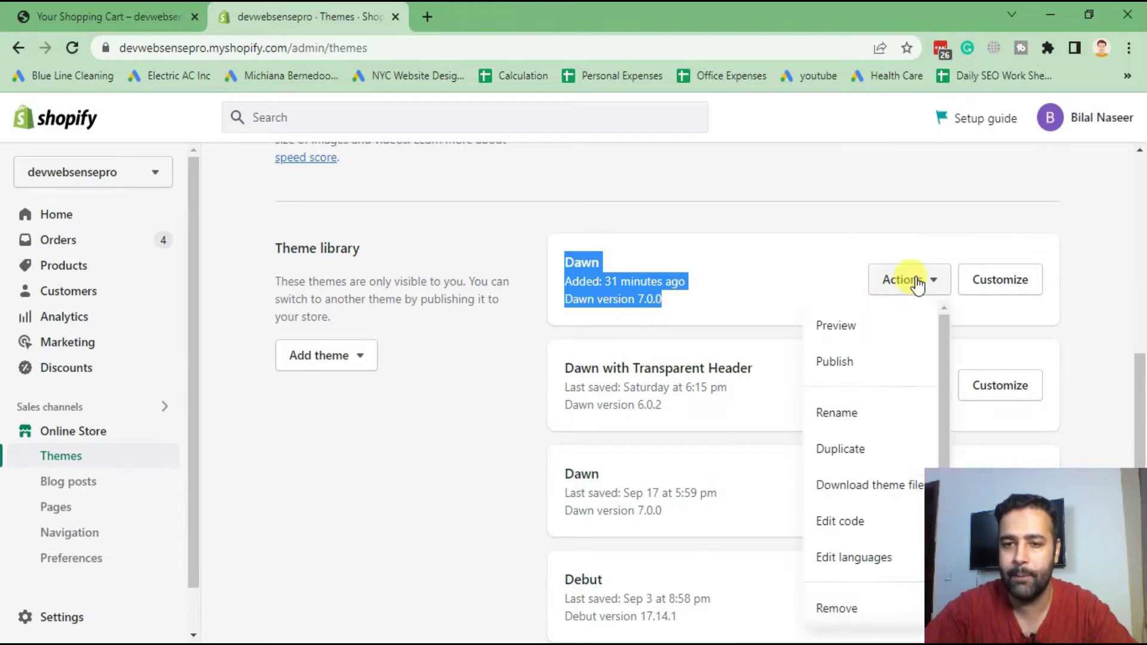
left_click(833, 362)
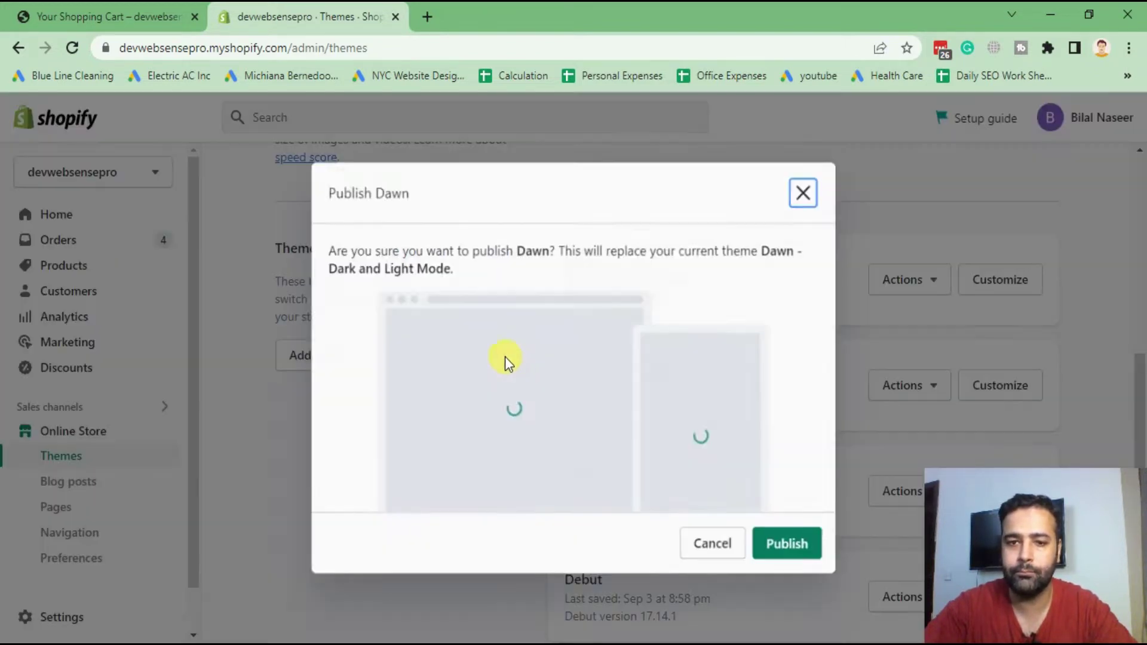
left_click(778, 547)
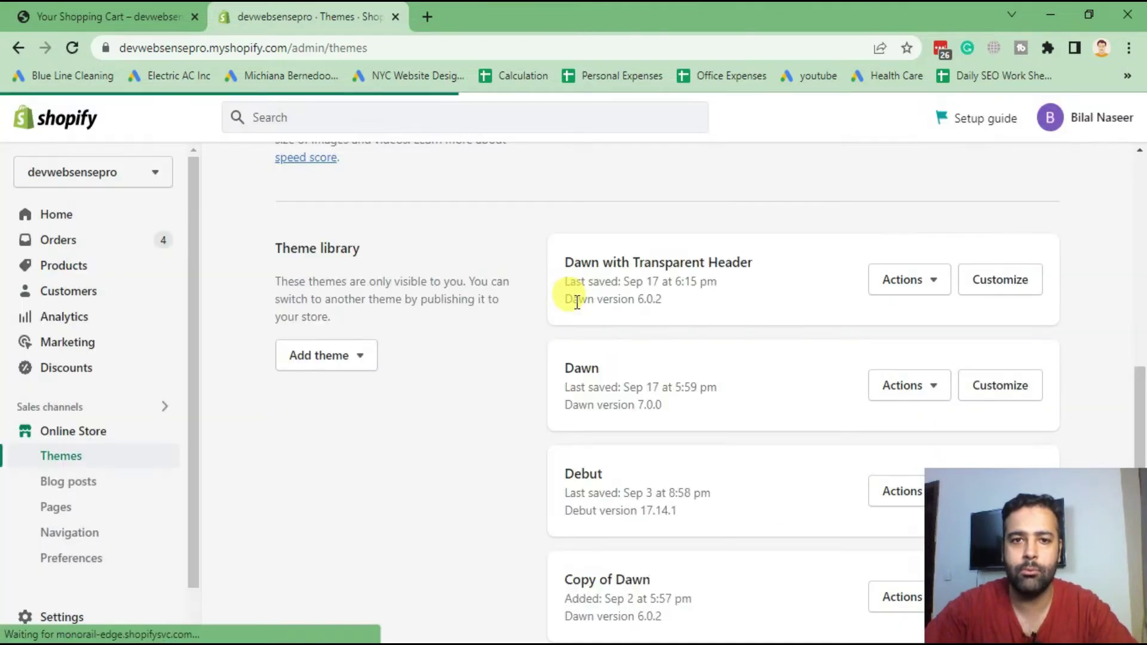
scroll(474, 365, "up", 5)
scroll(474, 313, "up", 3)
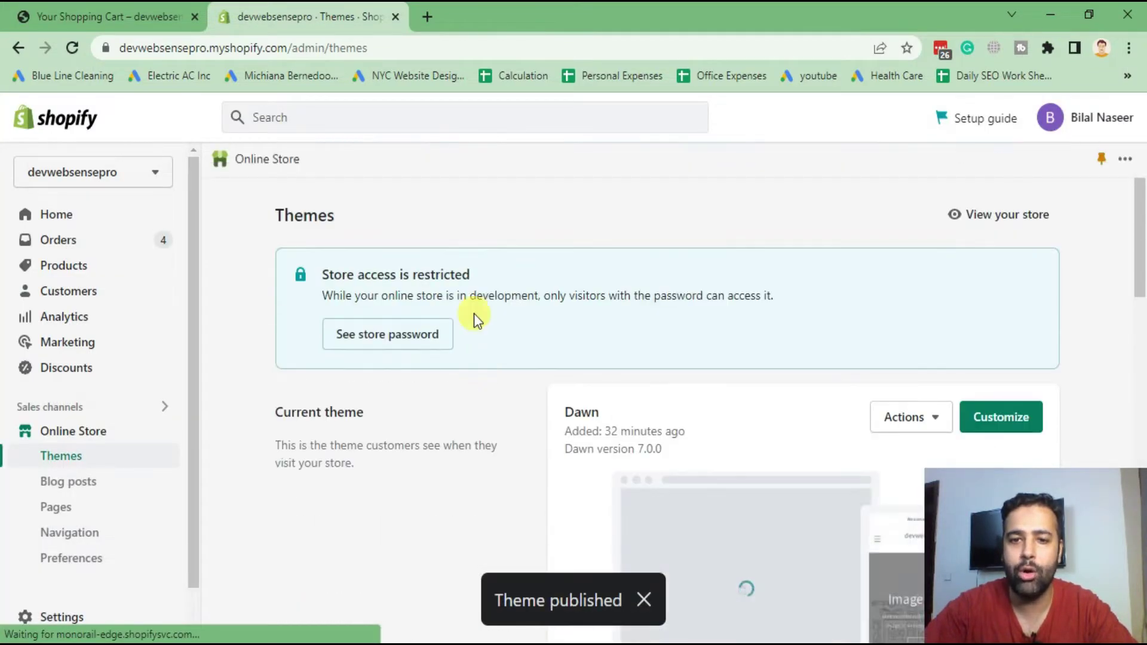
scroll(484, 319, "up", 2)
scroll(496, 322, "down", 2)
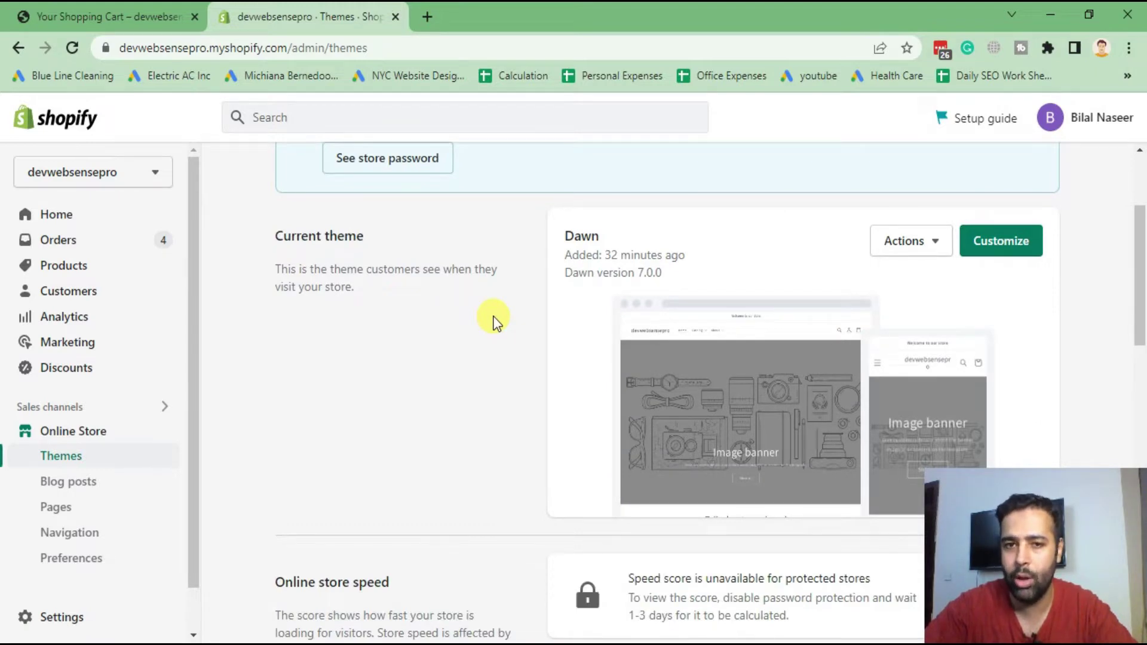
double_click(577, 234)
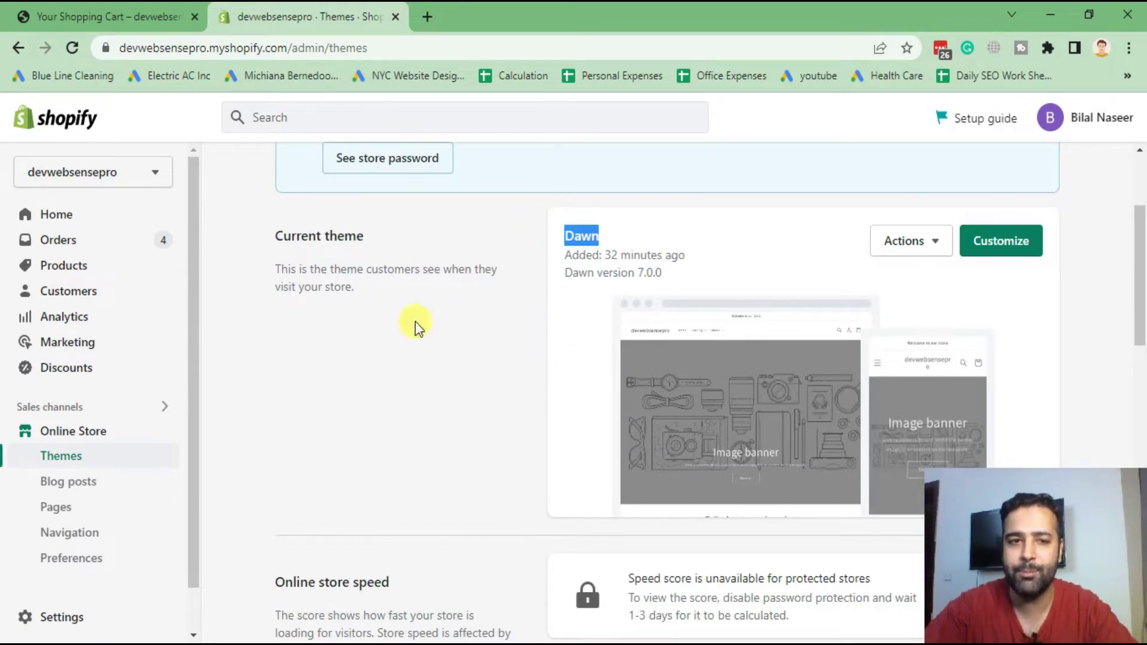
left_click(395, 296)
key("ctrl+1")
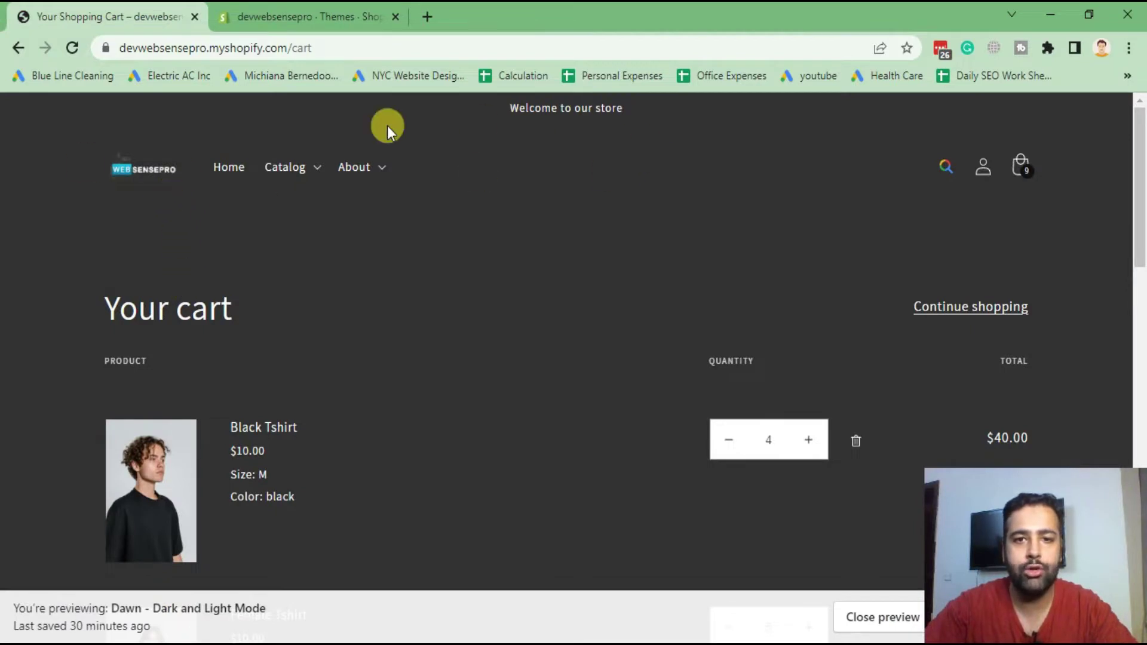
- Reload the storefront to show the plain light Dawn home page, then return to admin Themes
left_click(161, 167)
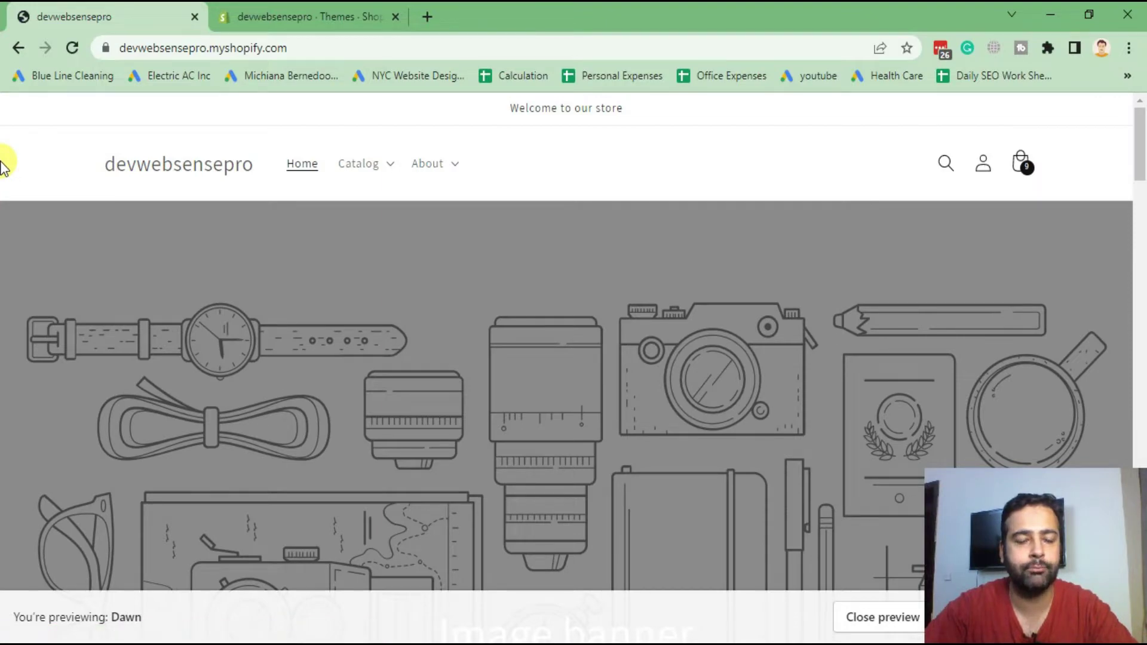
scroll(5, 215, "down", 5)
scroll(4, 241, "down", 5)
scroll(7, 255, "down", 4)
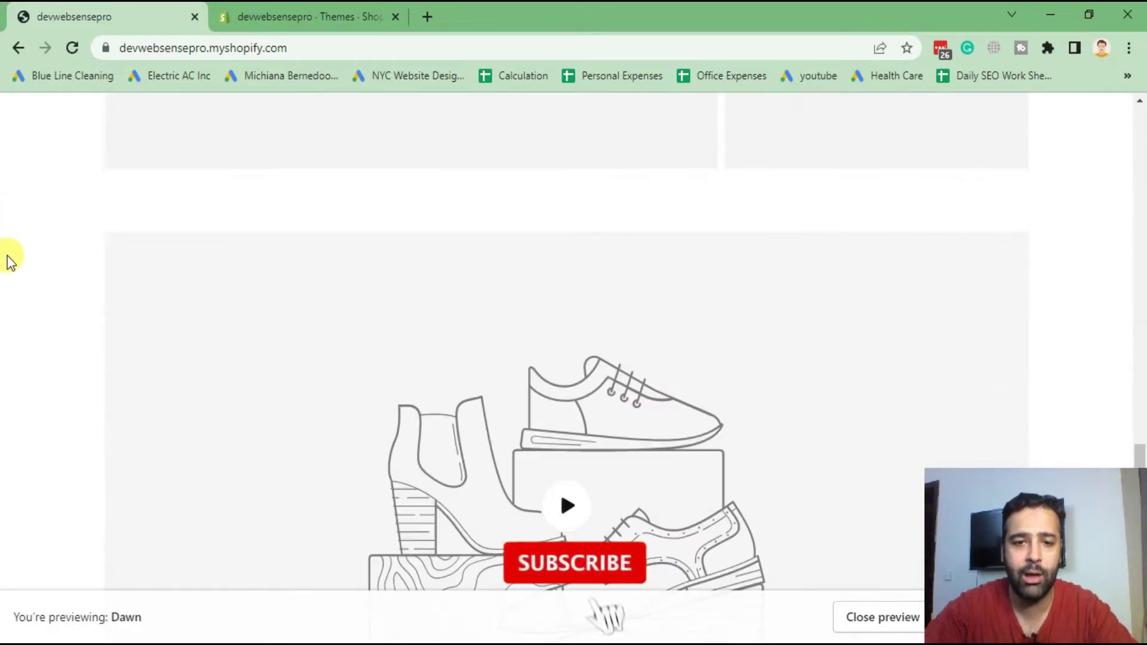
scroll(8, 255, "up", 3)
scroll(8, 255, "up", 8)
scroll(8, 255, "up", 3)
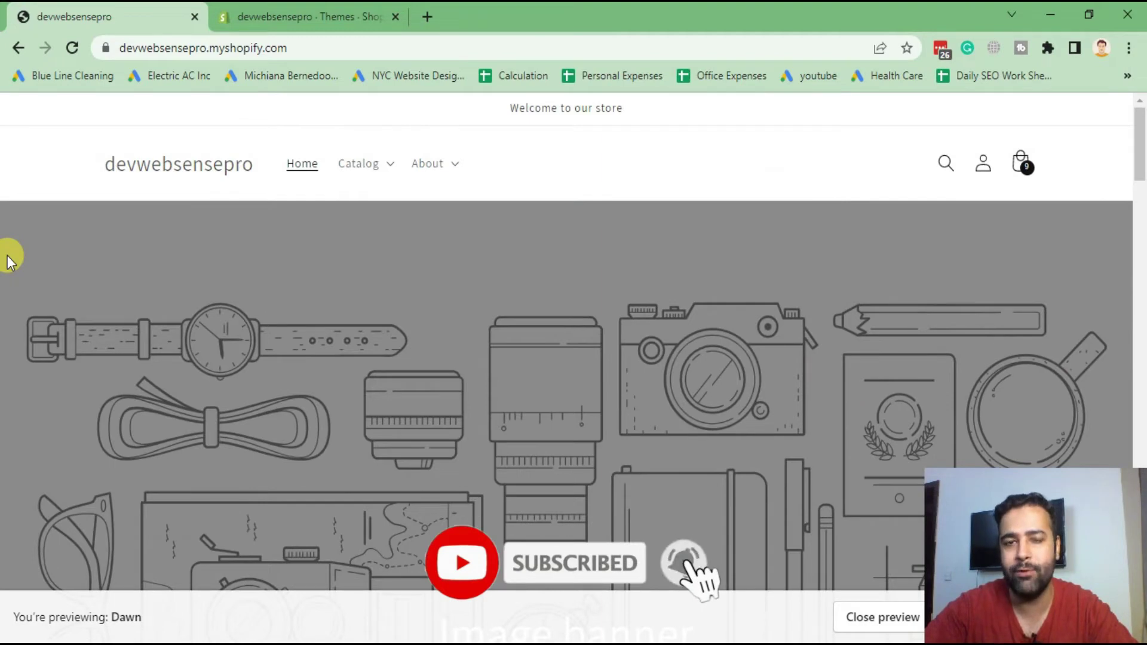
left_click(309, 16)
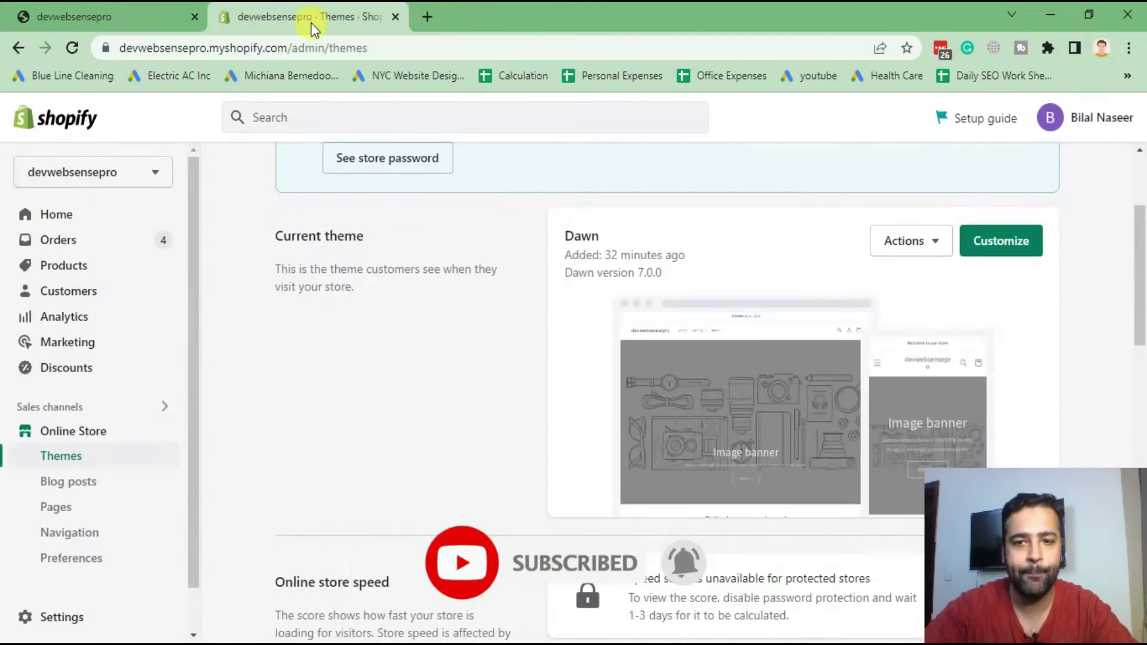
- Open the Dawn code editor, open layout/theme.liquid, and place the cursor on empty line 10
left_click(909, 248)
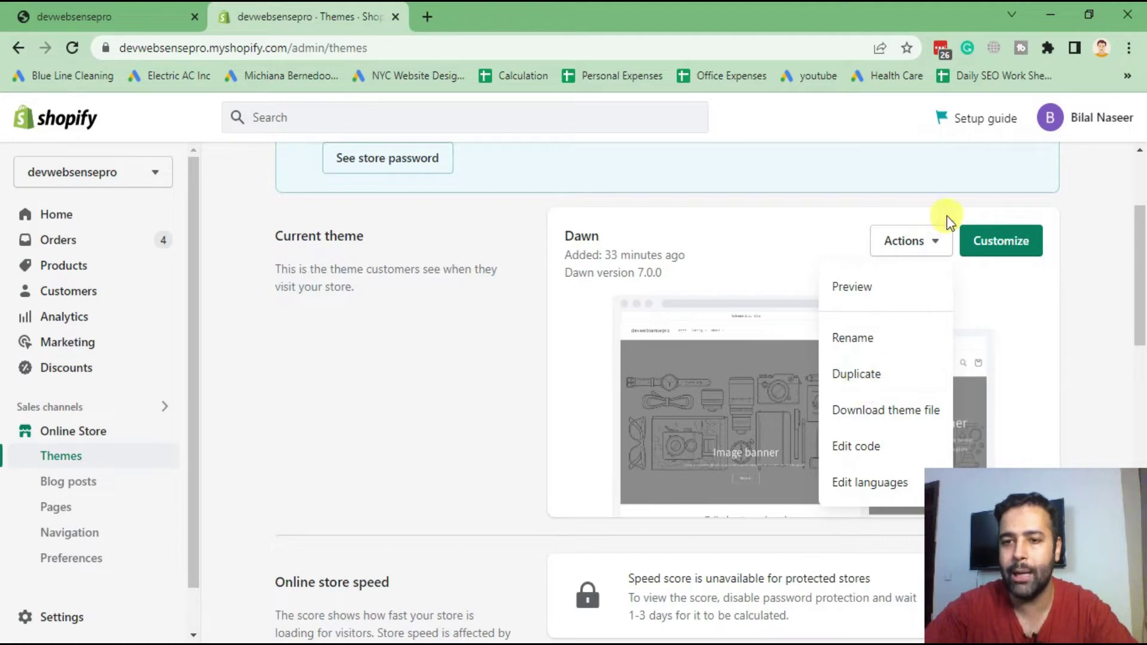
left_click(850, 457)
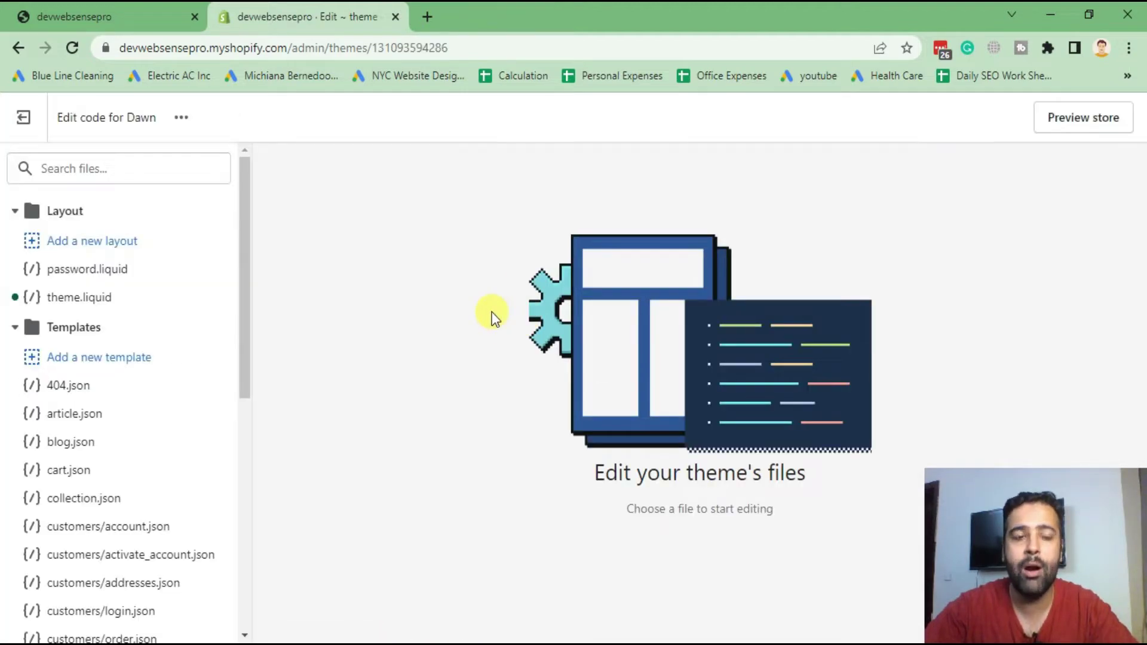
left_click(155, 170)
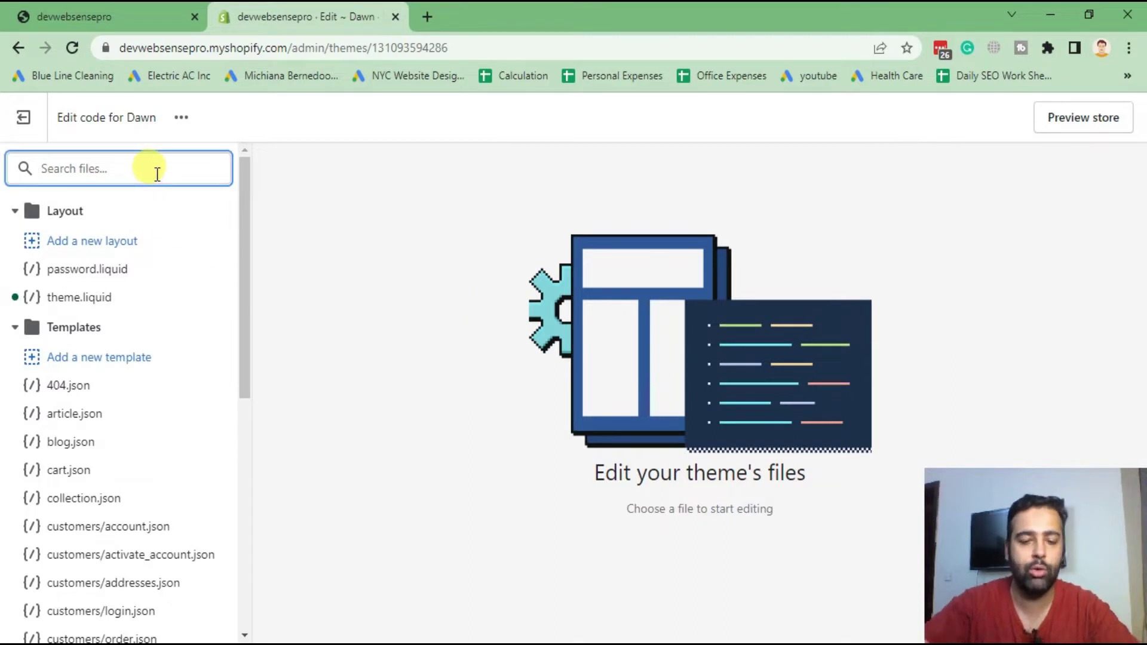
type("theme")
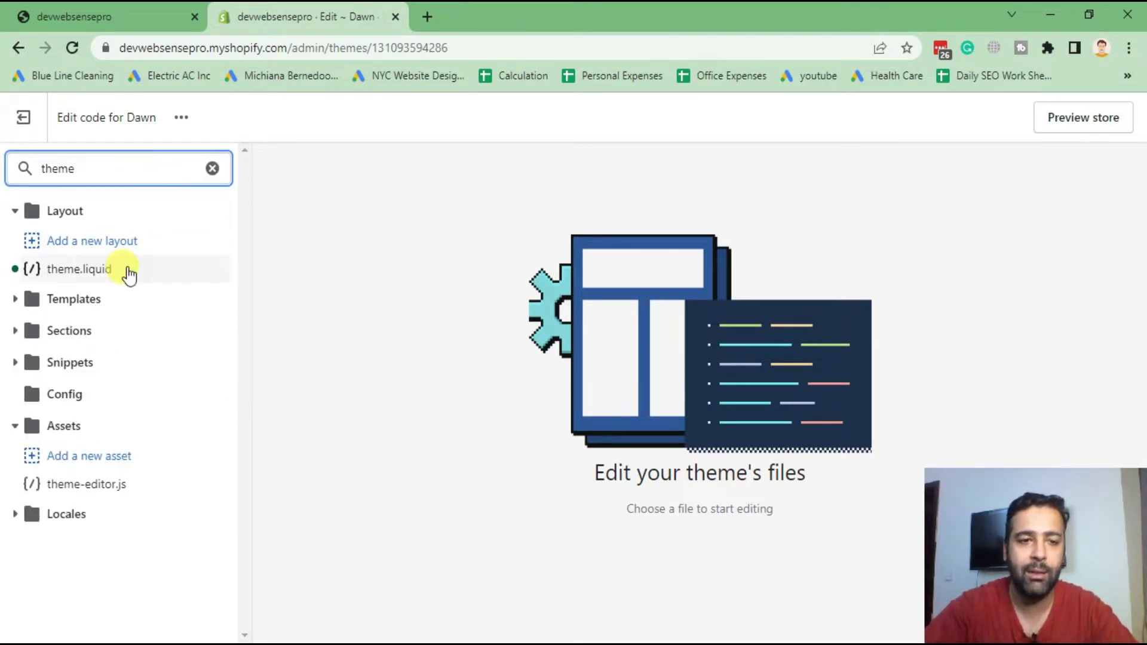
left_click(129, 272)
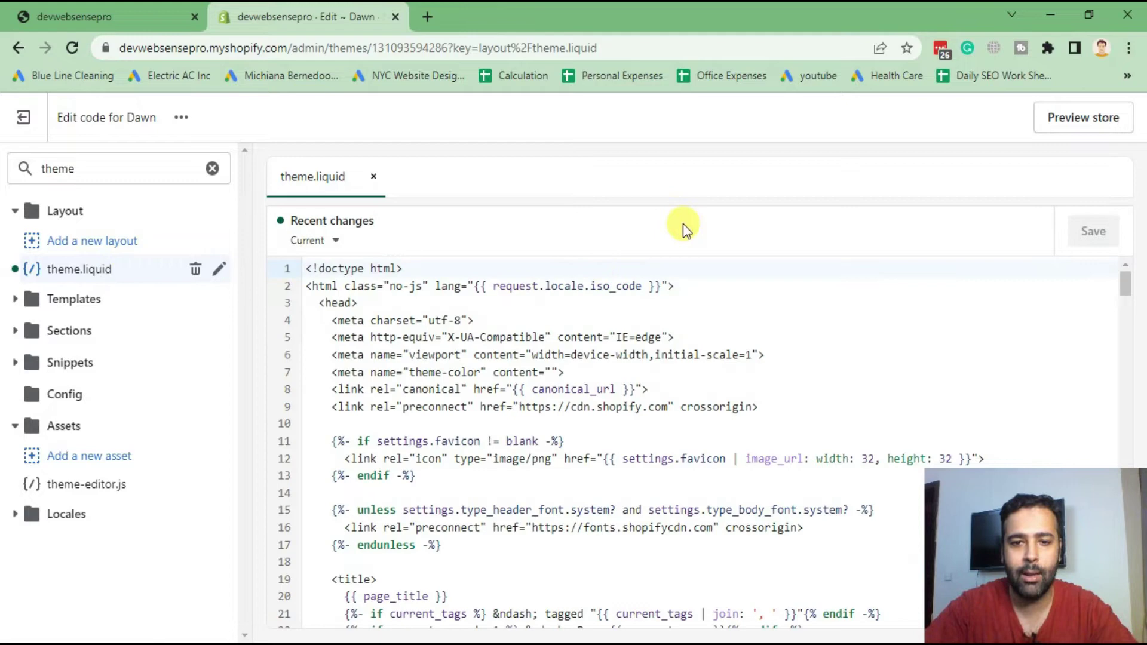
left_click(350, 423)
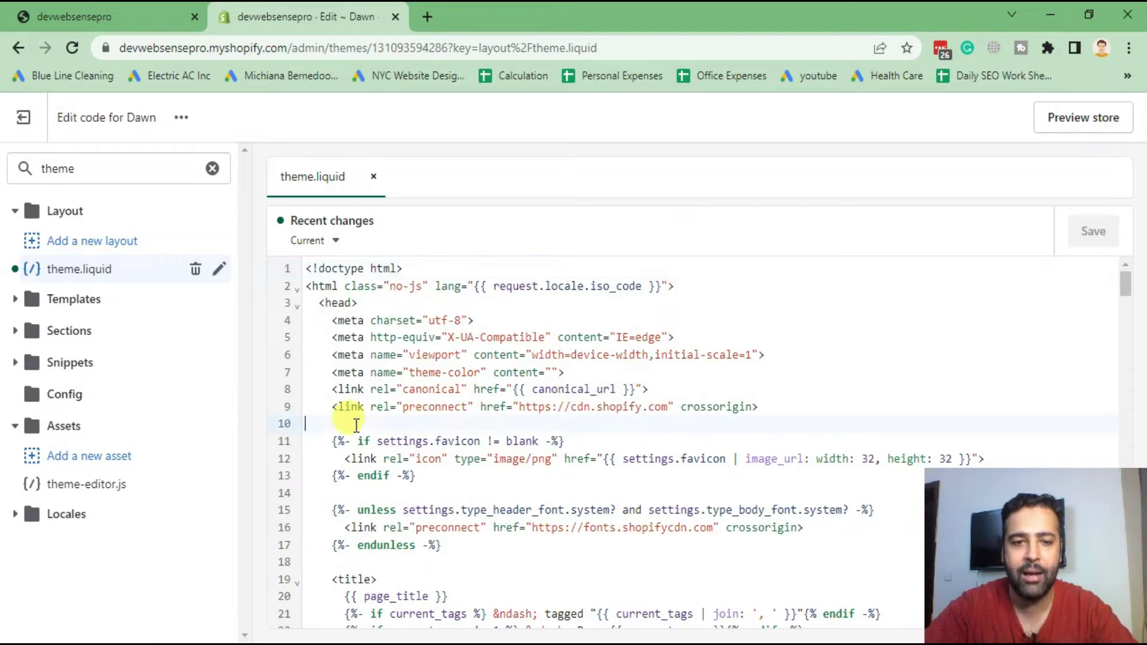
- Search 'jquery cdn', open releases.jquery.com, and select the minified jQuery 3.6.1 script tag
left_click(432, 14)
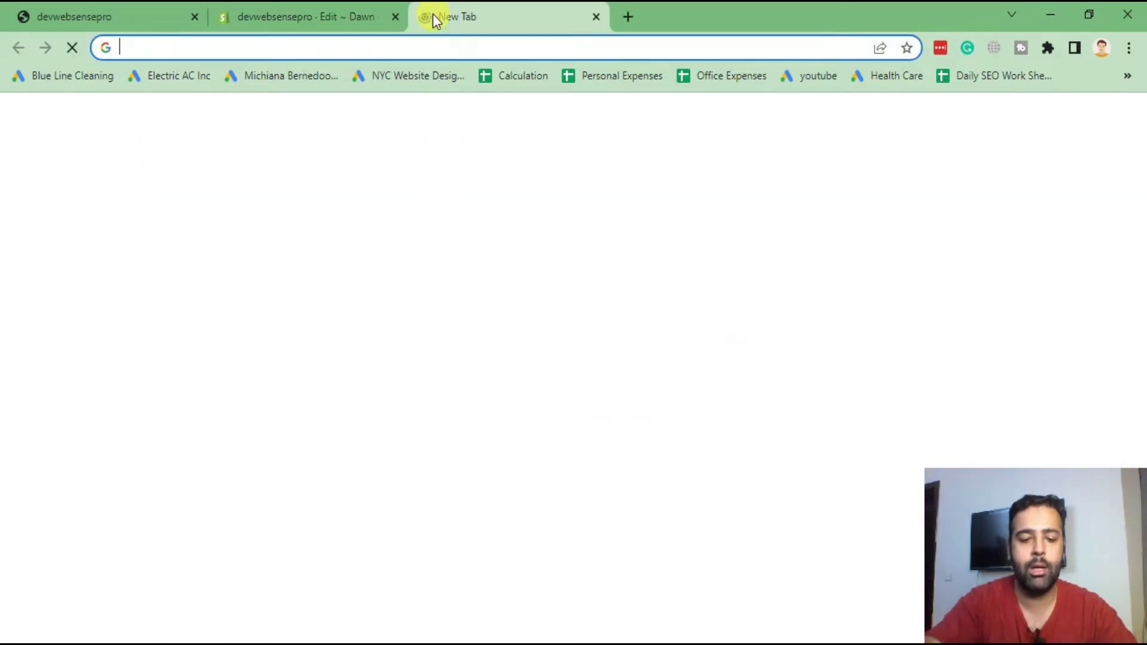
type("jquery")
key("Return")
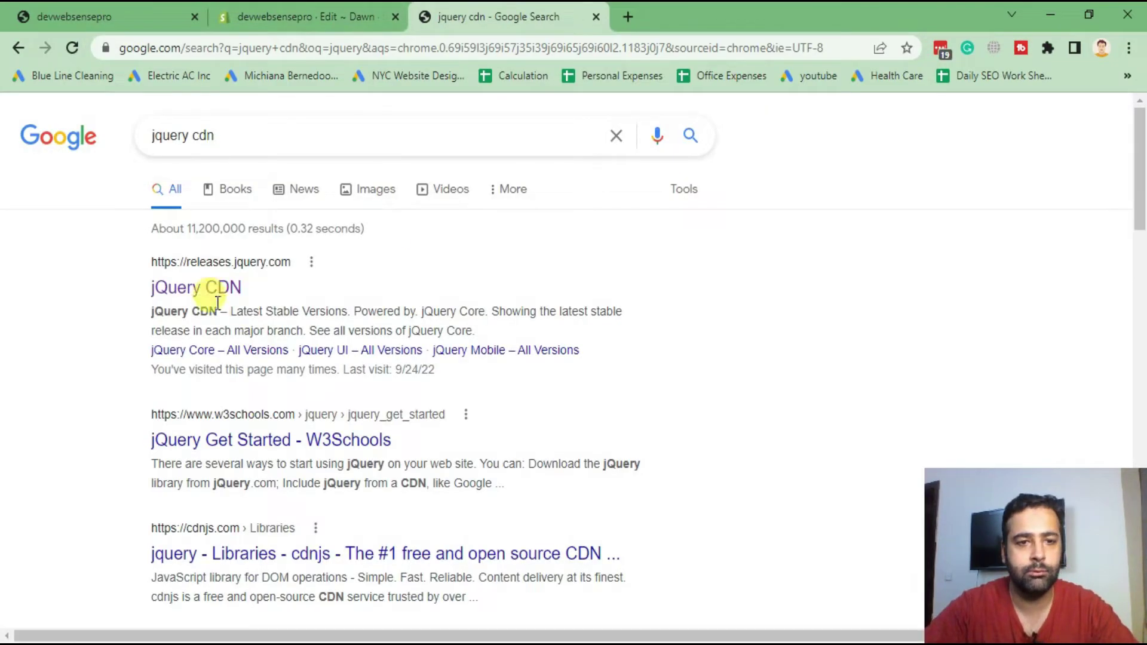
left_click(210, 292)
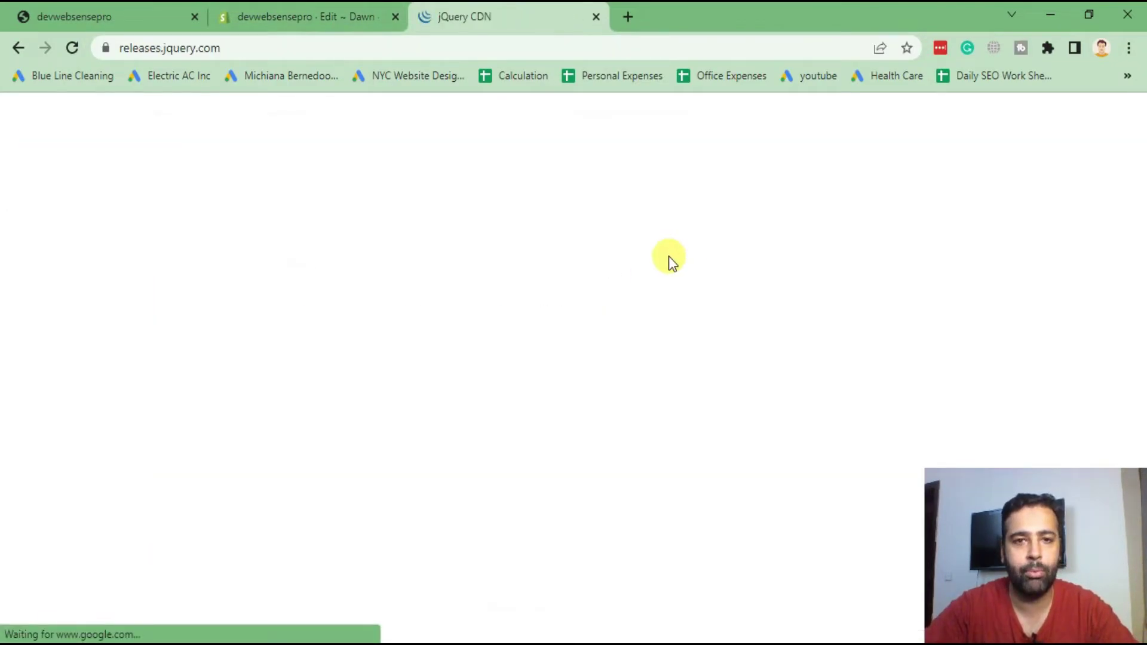
scroll(638, 297, "down", 2)
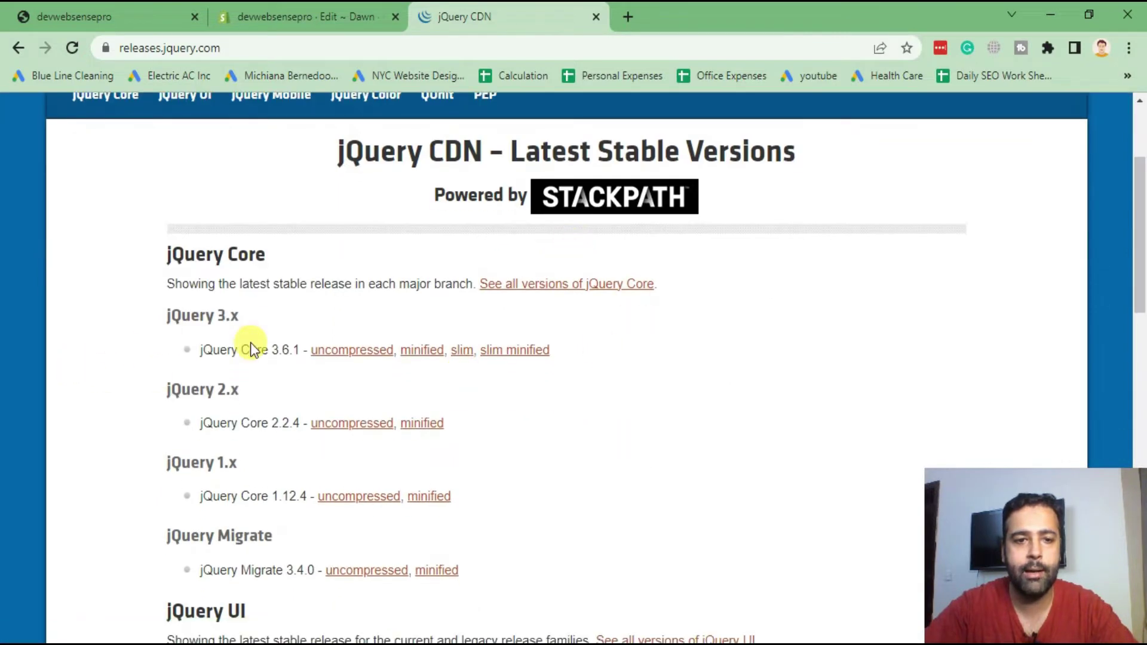
left_click_drag(162, 325, 285, 320)
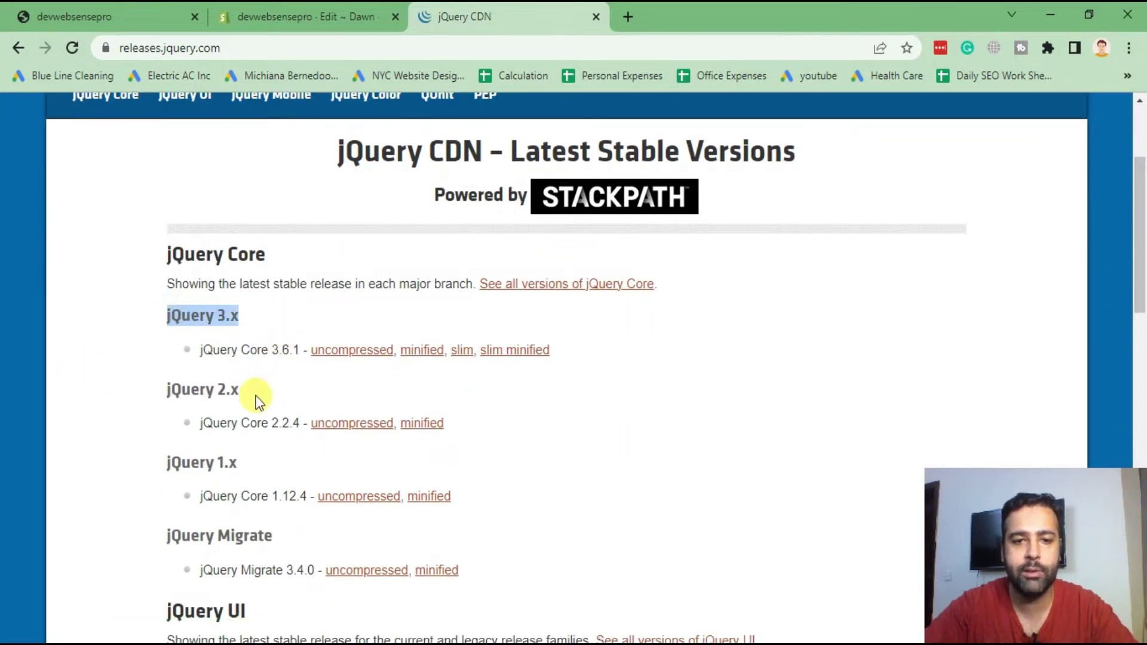
left_click(420, 351)
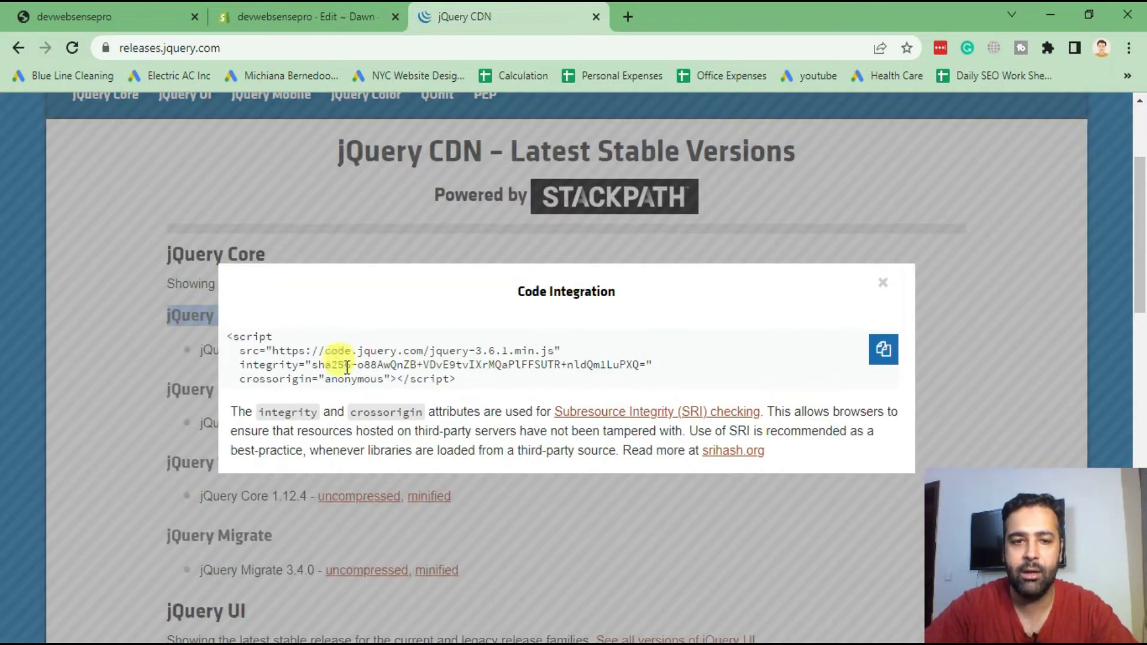
left_click_drag(475, 383, 220, 334)
key("ctrl+c")
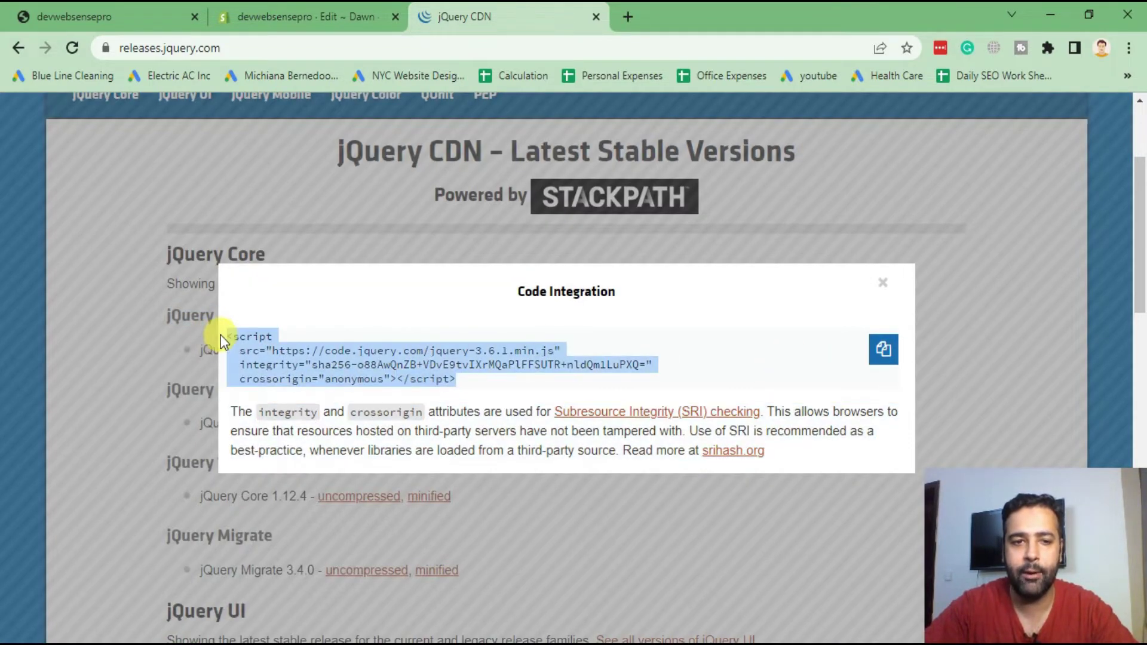
- Paste the jQuery 3.6.1 script tag into line 10 of theme.liquid and save
left_click(331, 17)
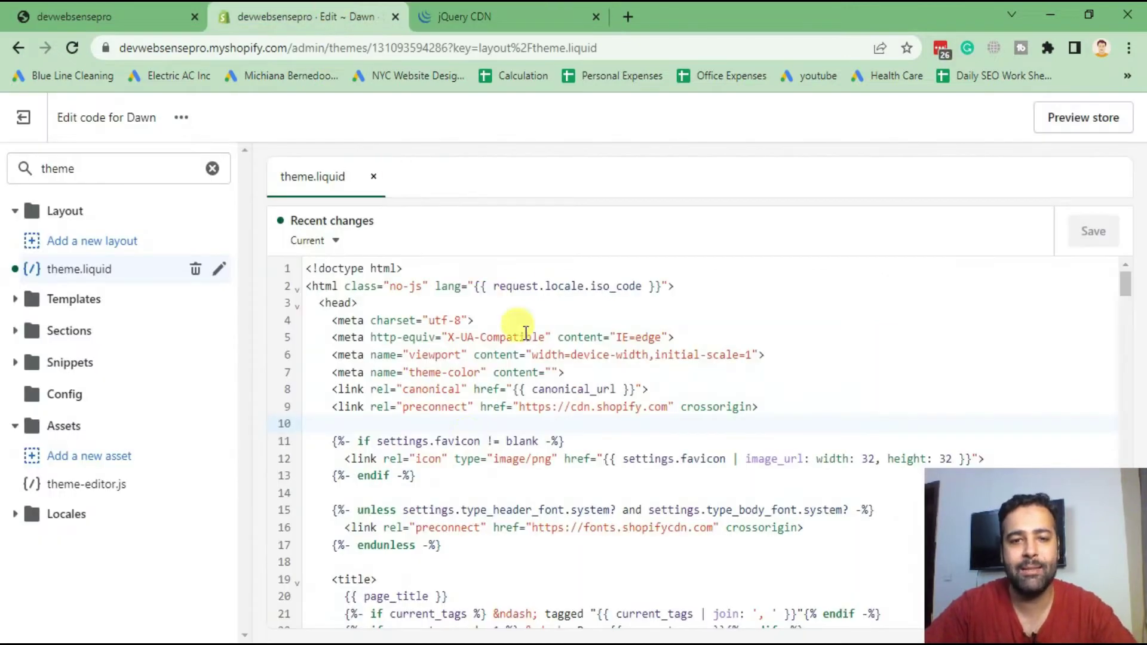
left_click(316, 421)
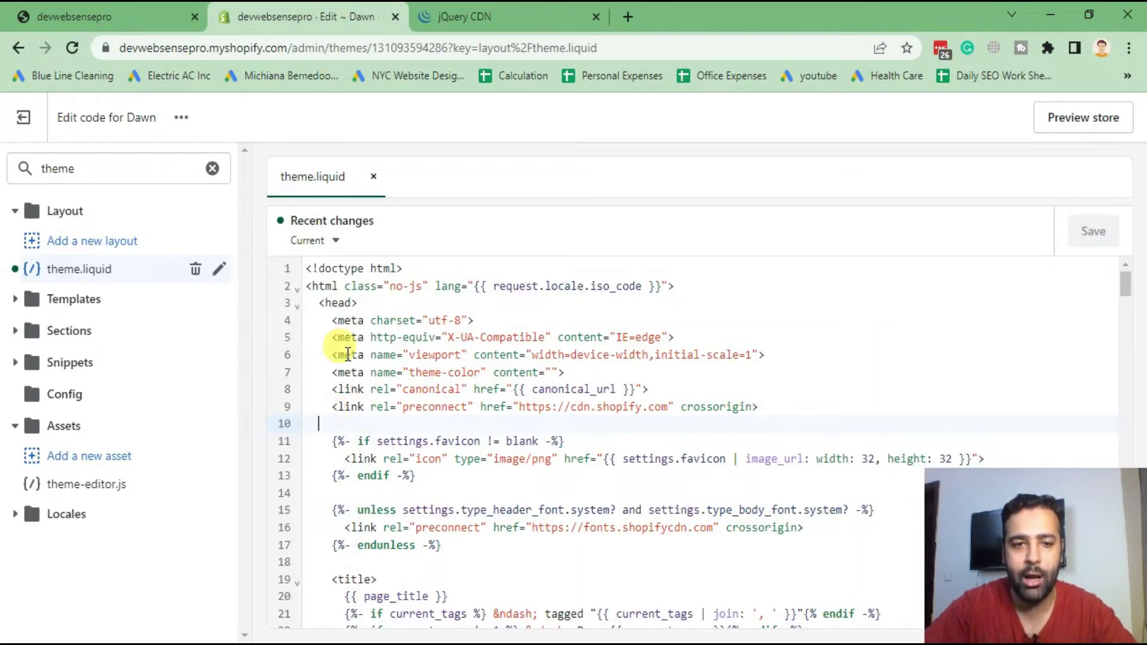
key("ctrl+v")
left_click(323, 423)
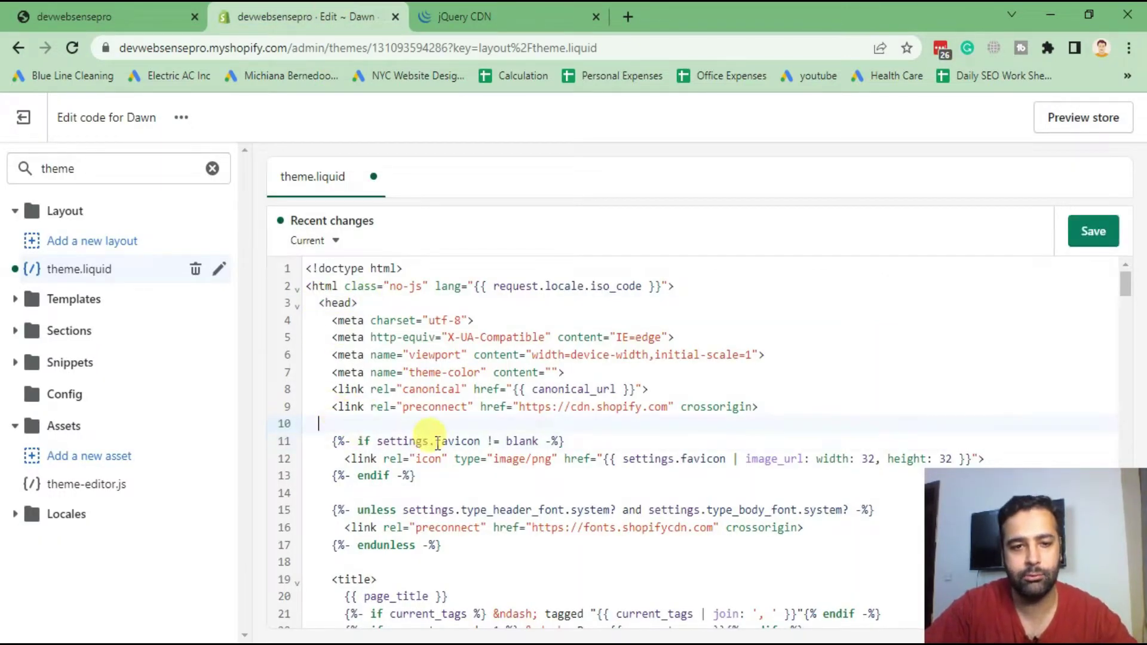
key("ctrl+v")
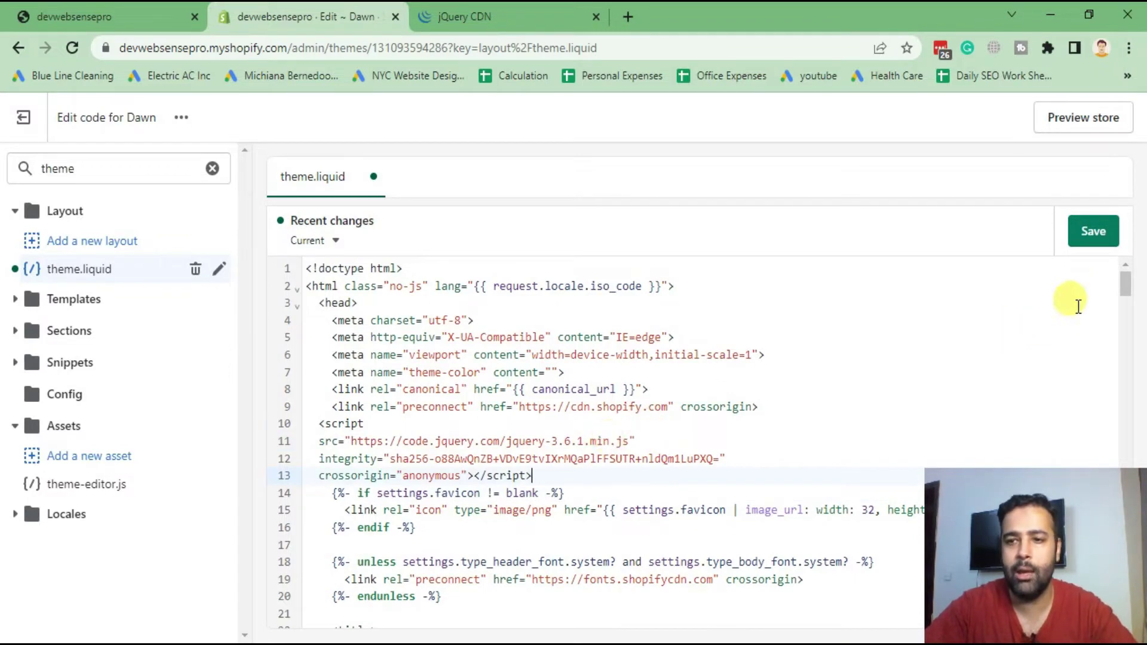
left_click(1093, 232)
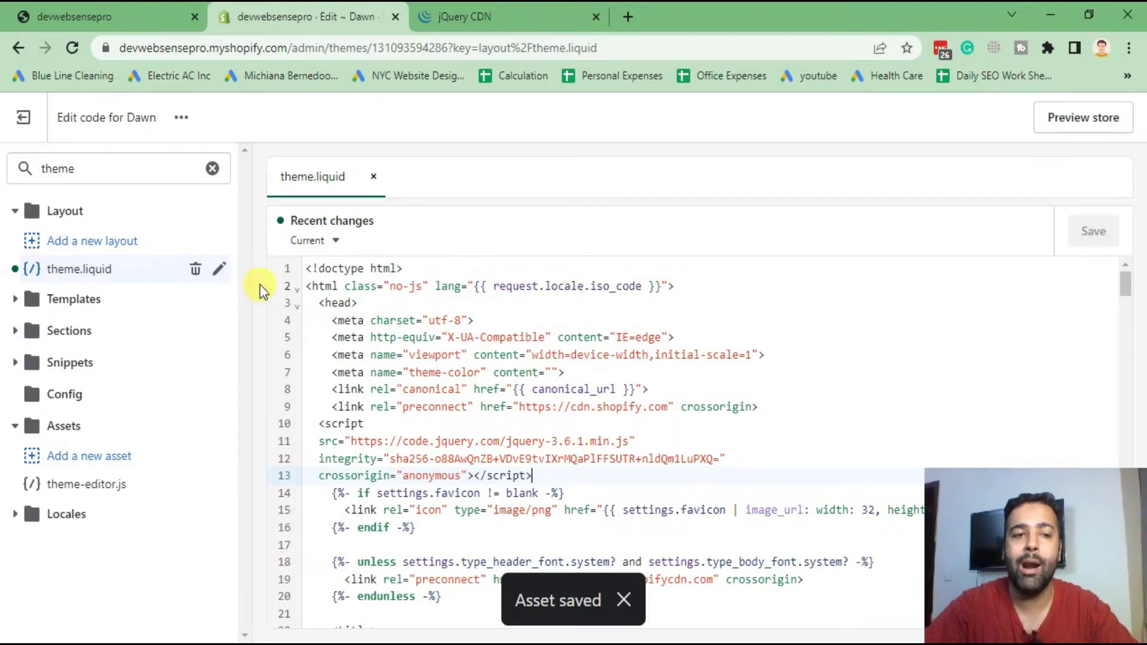
left_click_drag(90, 170, 14, 170)
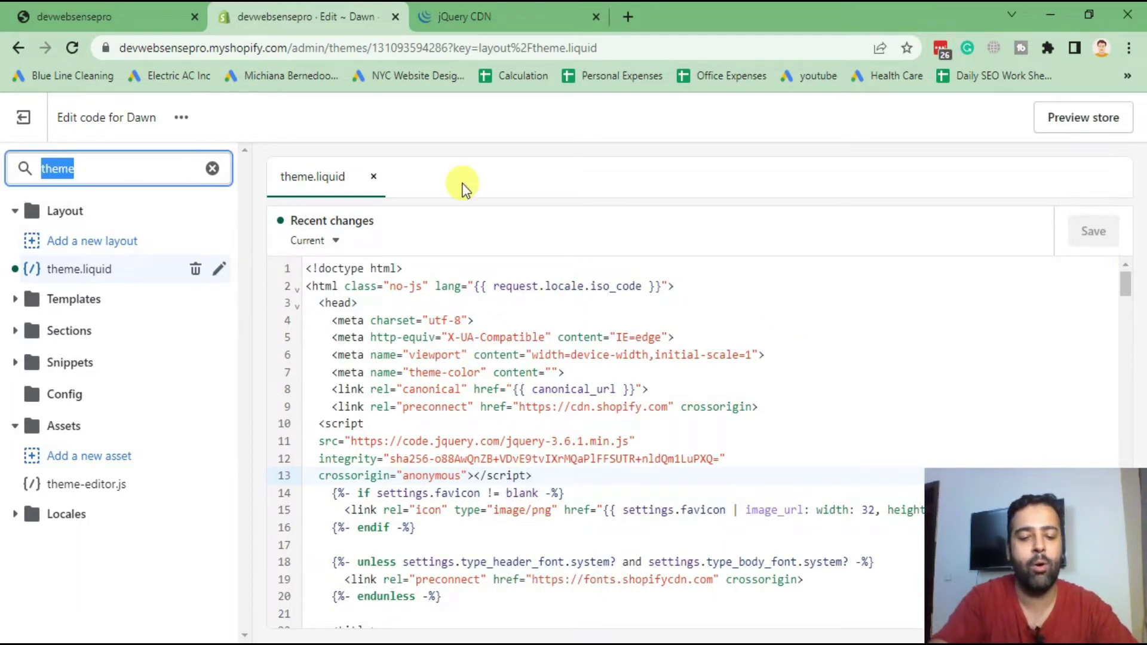
type("announ")
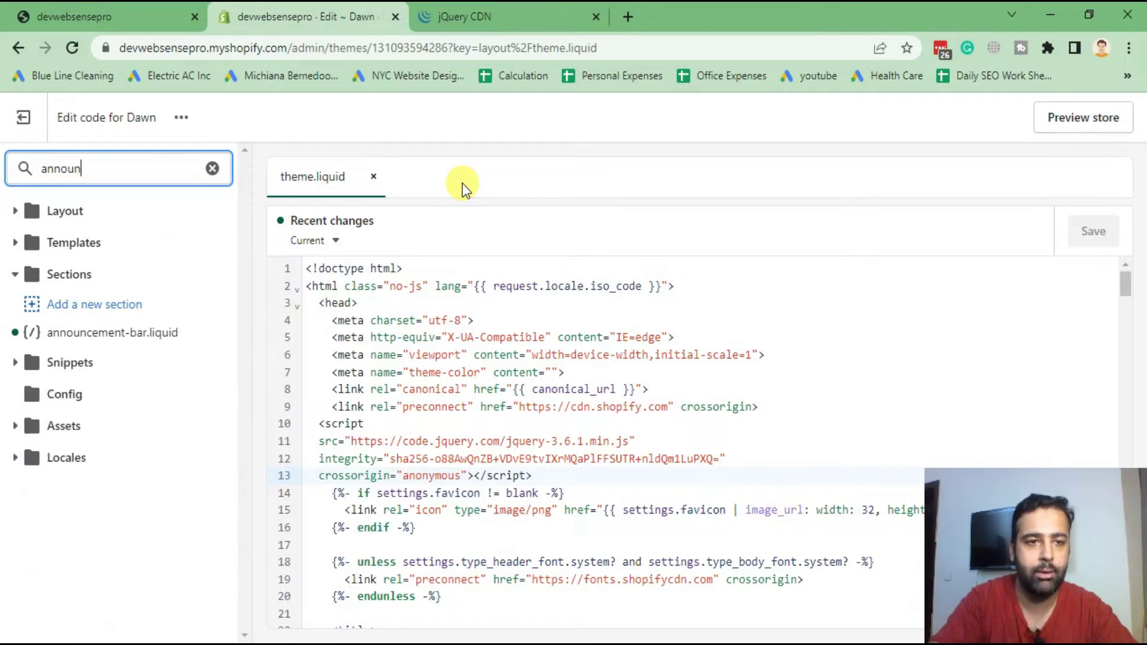
- Open announcement-bar.liquid and insert a blank line 10 after the page-width div
left_click(96, 336)
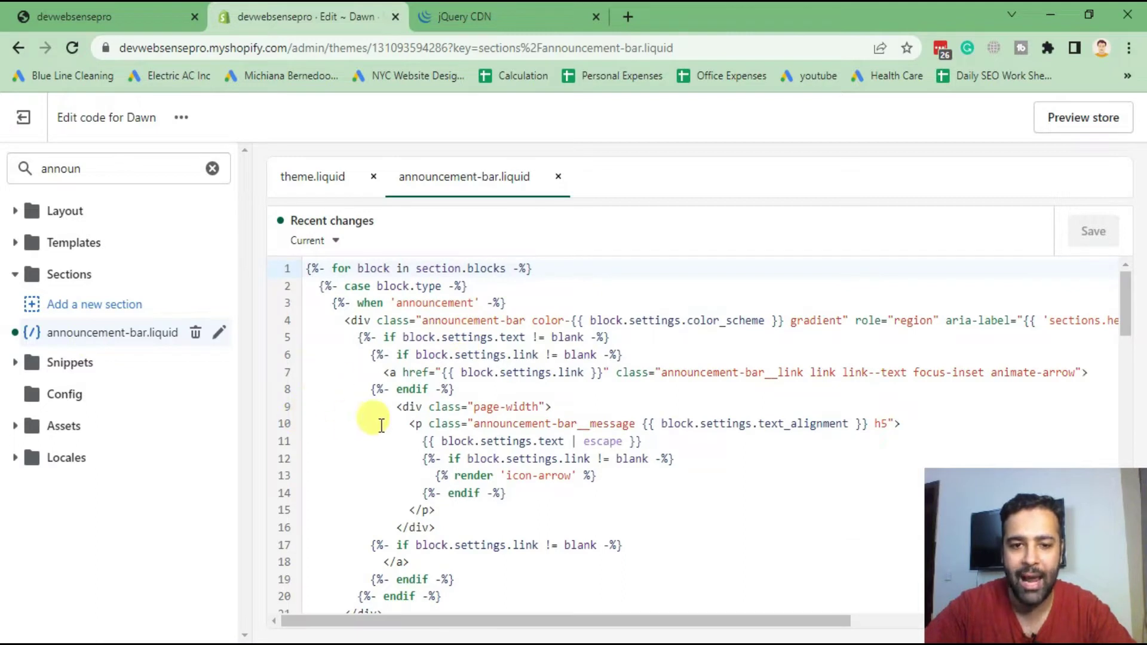
left_click_drag(550, 406, 396, 405)
left_click(552, 406)
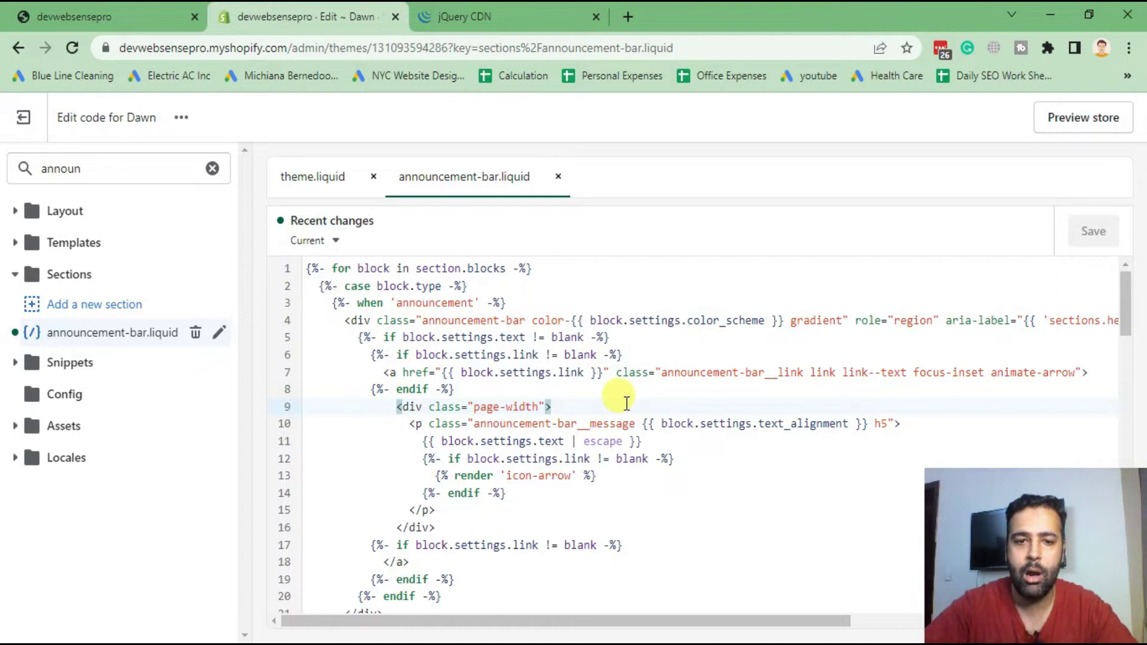
key("Return")
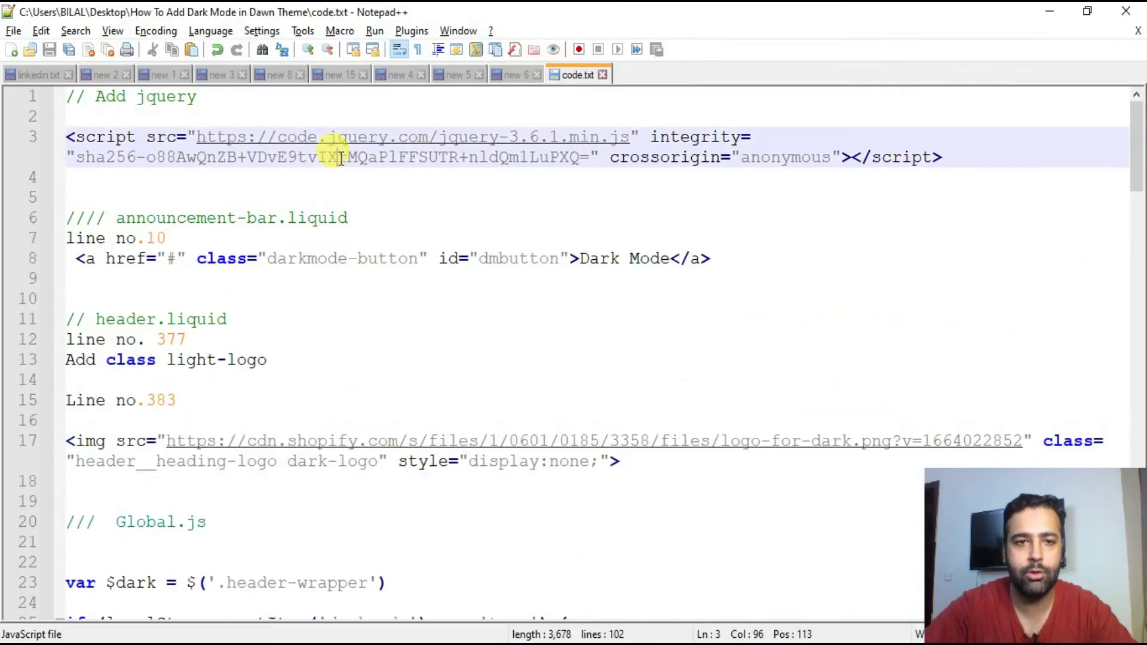
- Select the darkmode-button 'Dark Mode' anchor line in code.txt and return to Chrome
left_click_drag(744, 258, 86, 260)
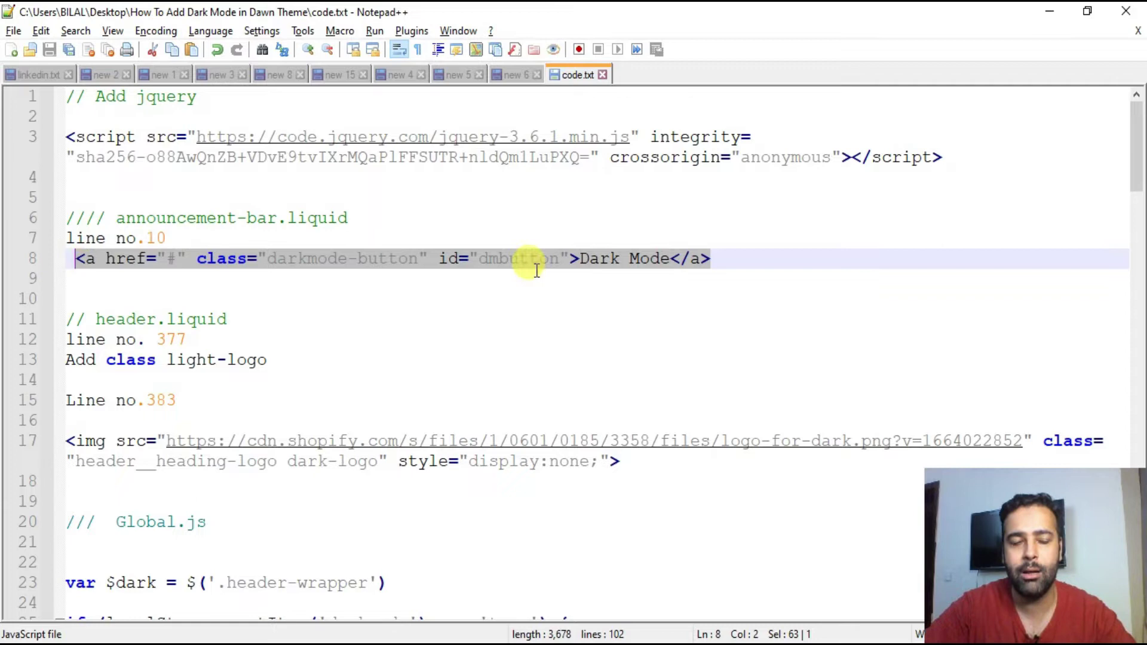
key("alt+Tab")
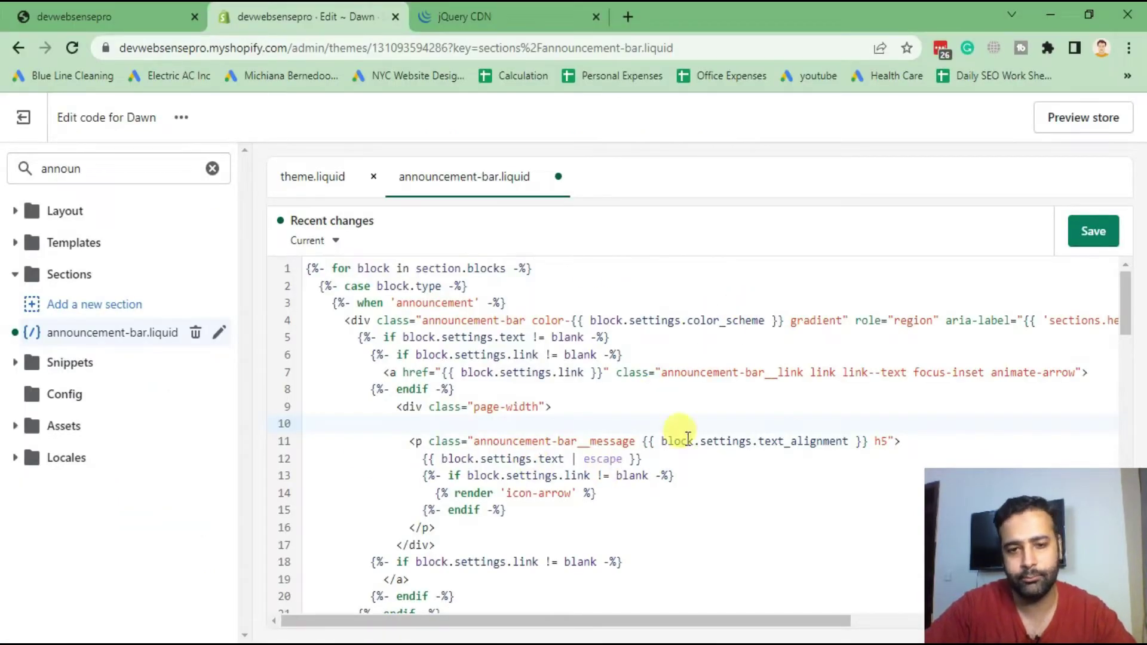
- Paste the Dark Mode link on line 10, then bring 'header.liquid' from the notes into the file search
type("<a href=\"#\" class=\"darkmode-button\" id=\"dmbutton\">Dark Mode</a>")
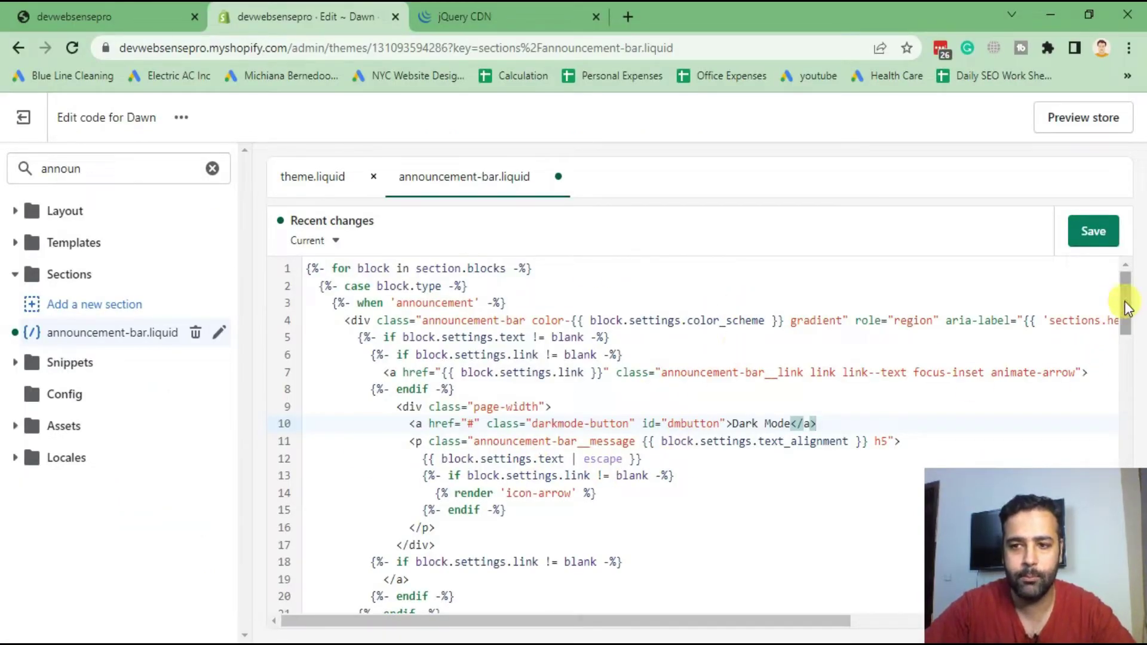
left_click_drag(1123, 300, 1123, 320)
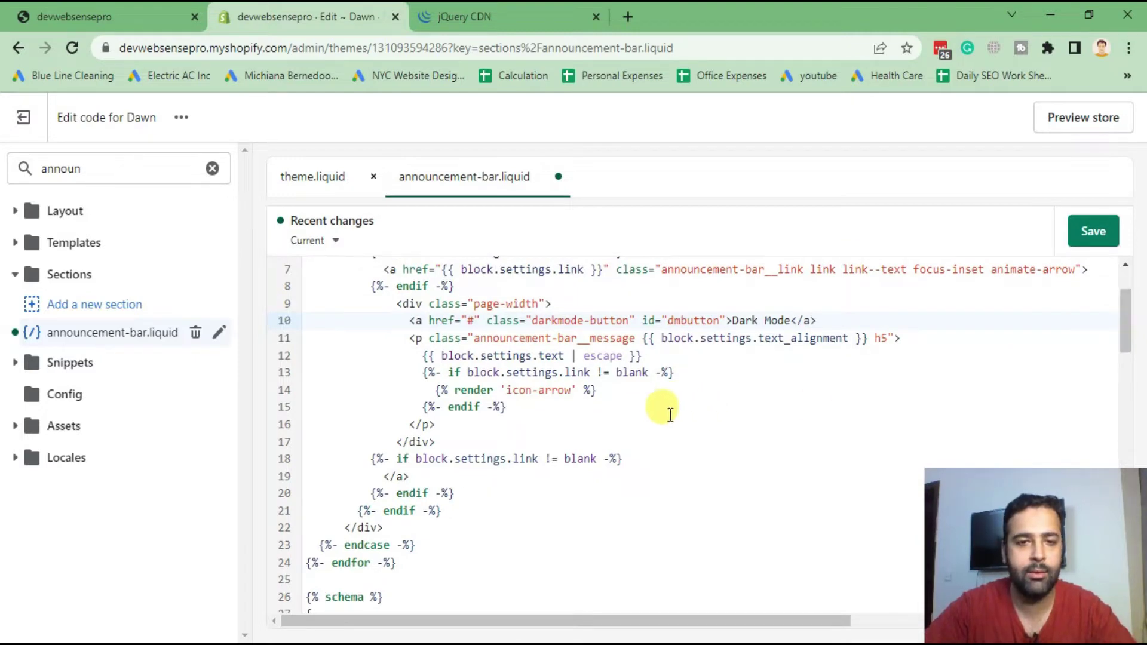
key("alt+Tab")
left_click(204, 318)
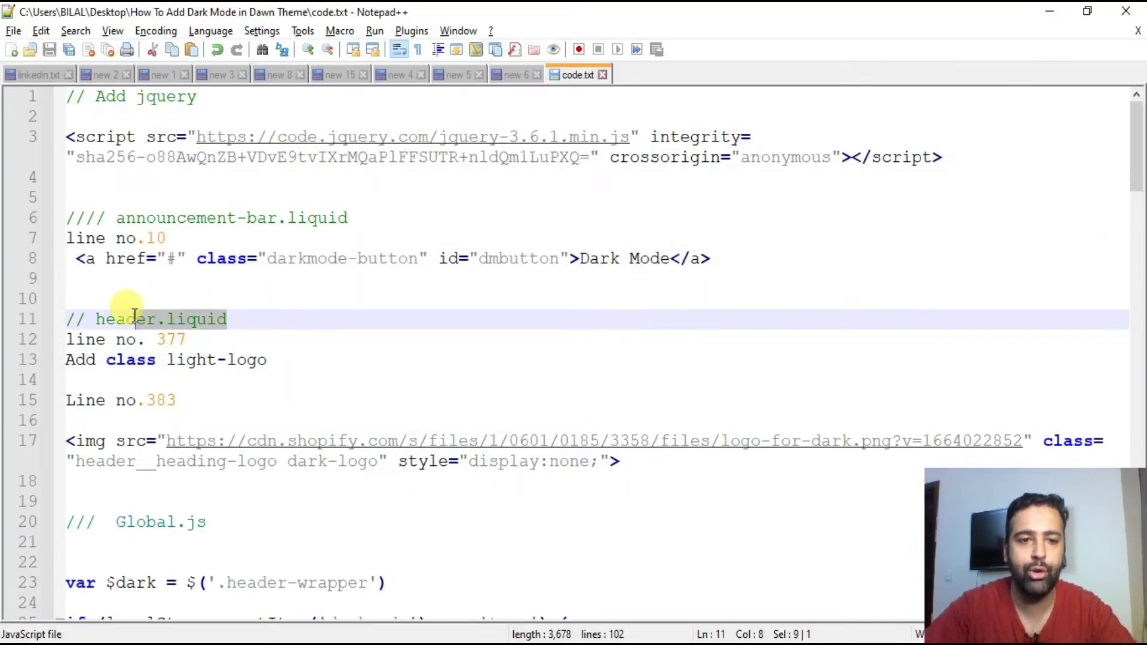
left_click_drag(268, 316, 96, 319)
key("alt+Tab")
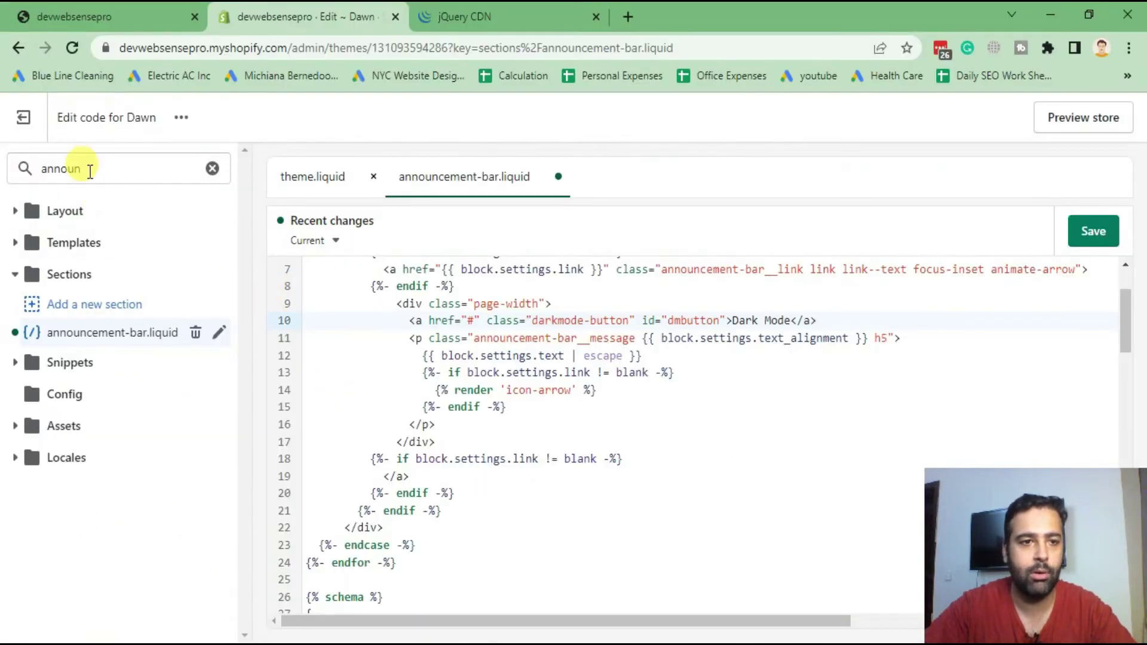
double_click(90, 167)
type("header.liq")
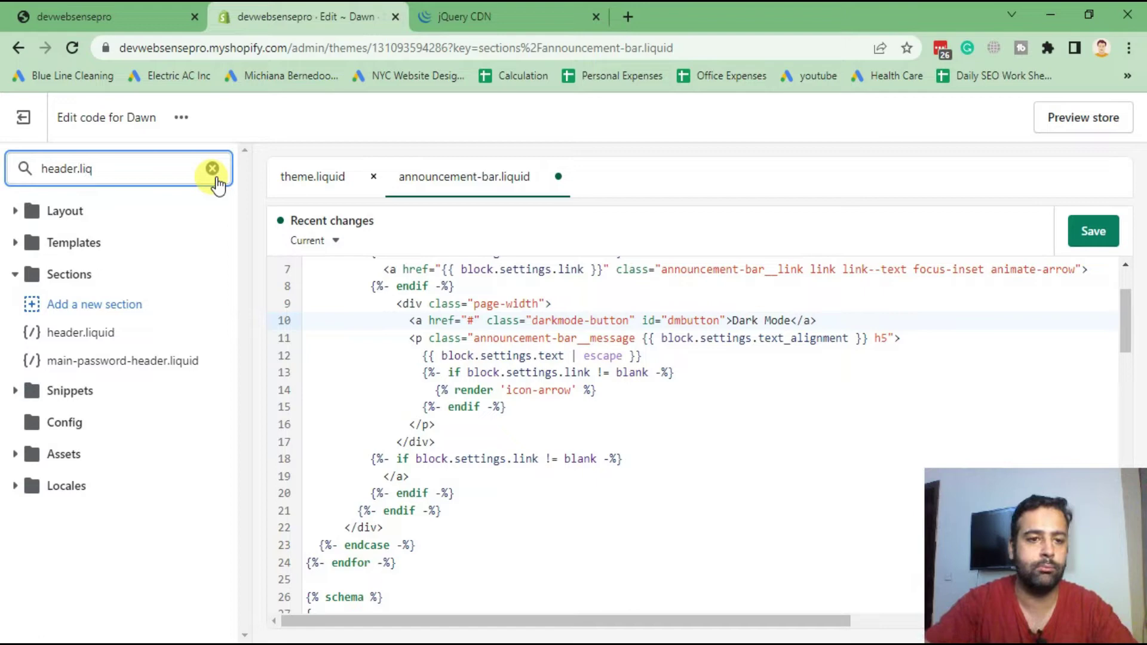
- Open header.liquid and check the notes for line 381 and the light-logo class
left_click(140, 331)
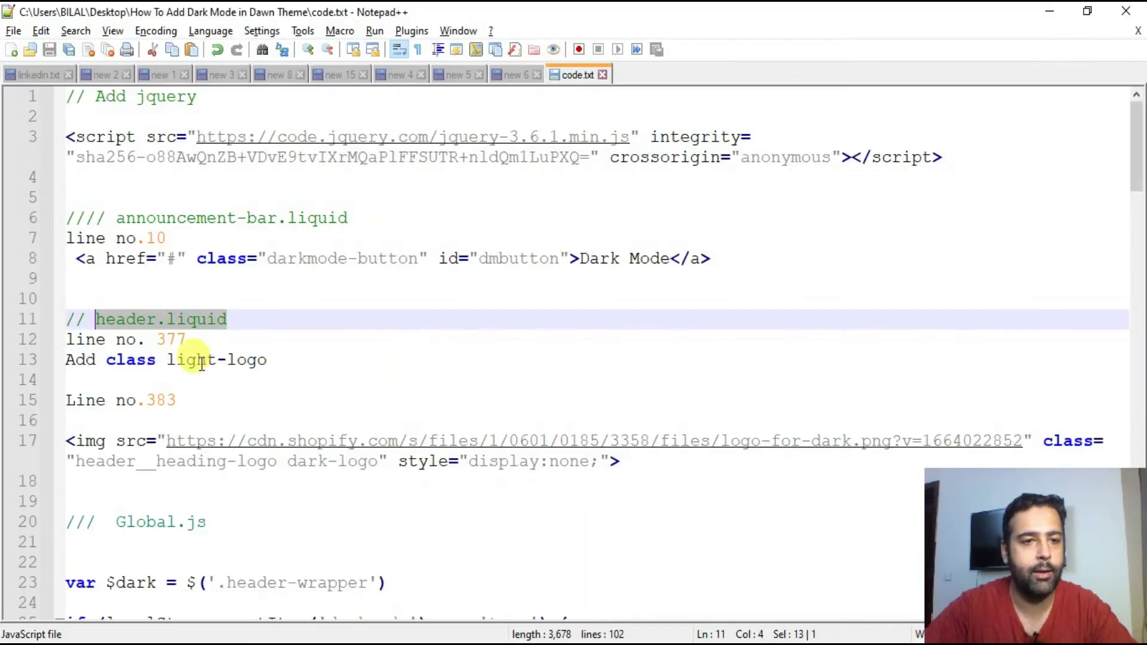
left_click(141, 354)
left_click_drag(190, 338, 72, 338)
left_click(287, 359)
key("alt+Tab")
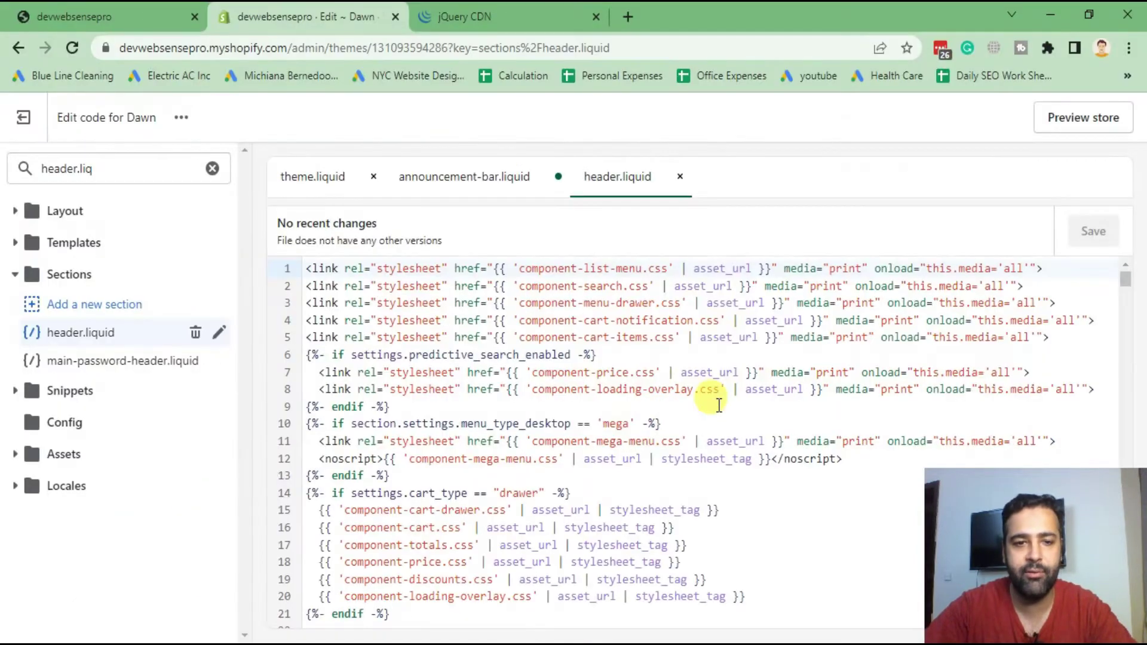
scroll(698, 265, "down", 4)
scroll(697, 264, "down", 5)
scroll(645, 248, "down", 5)
scroll(648, 269, "down", 5)
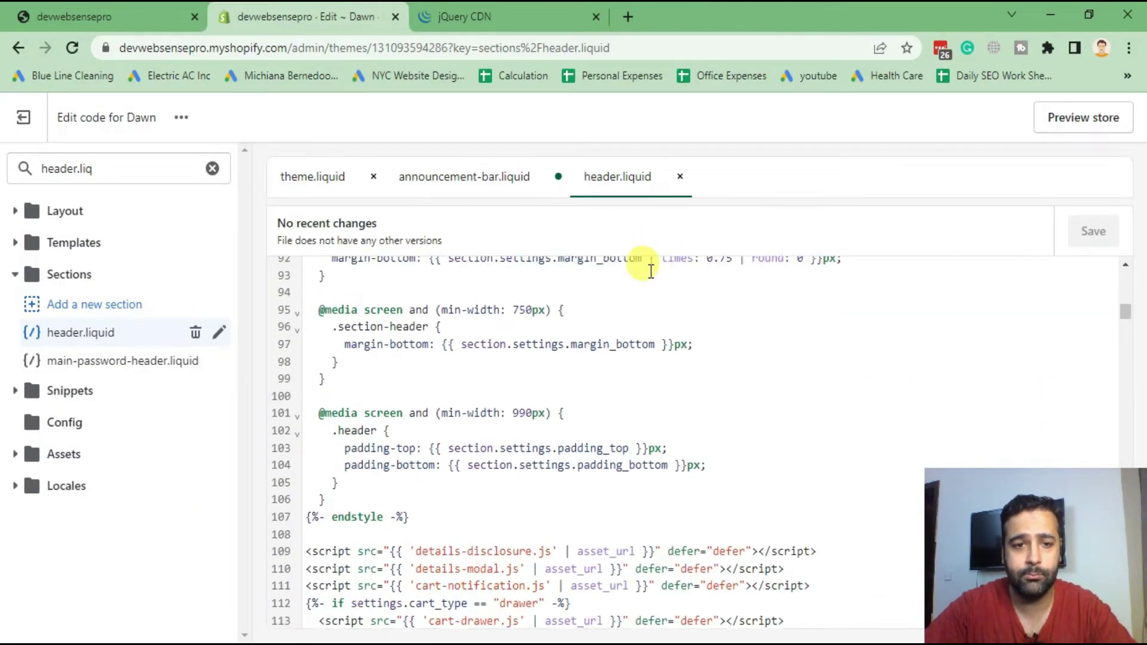
scroll(650, 267, "down", 5)
scroll(651, 269, "down", 8)
scroll(651, 269, "down", 4)
scroll(651, 270, "down", 6)
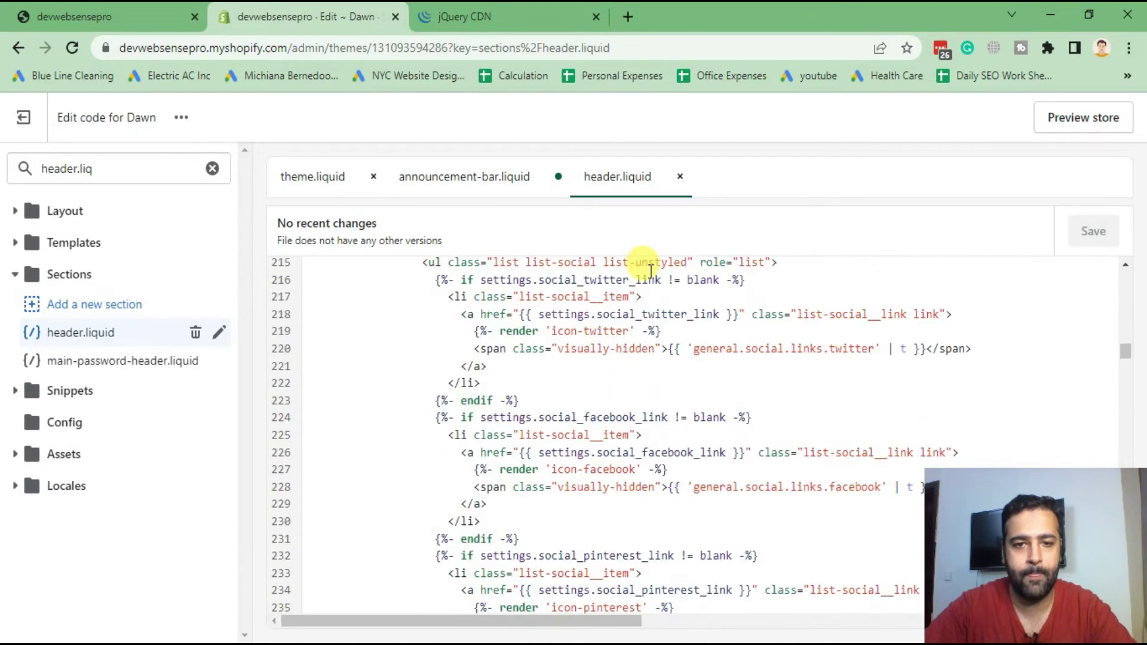
scroll(632, 307, "down", 4)
scroll(616, 287, "down", 2)
scroll(597, 302, "down", 4)
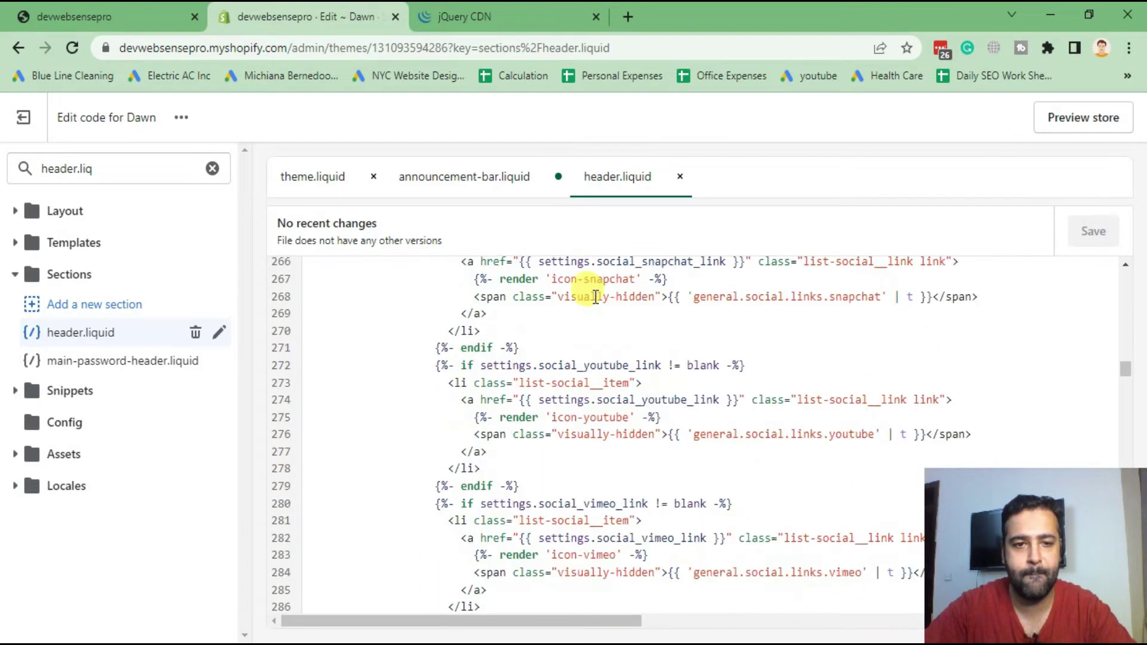
scroll(593, 289, "down", 4)
scroll(583, 298, "down", 6)
scroll(528, 322, "down", 5)
scroll(515, 368, "down", 4)
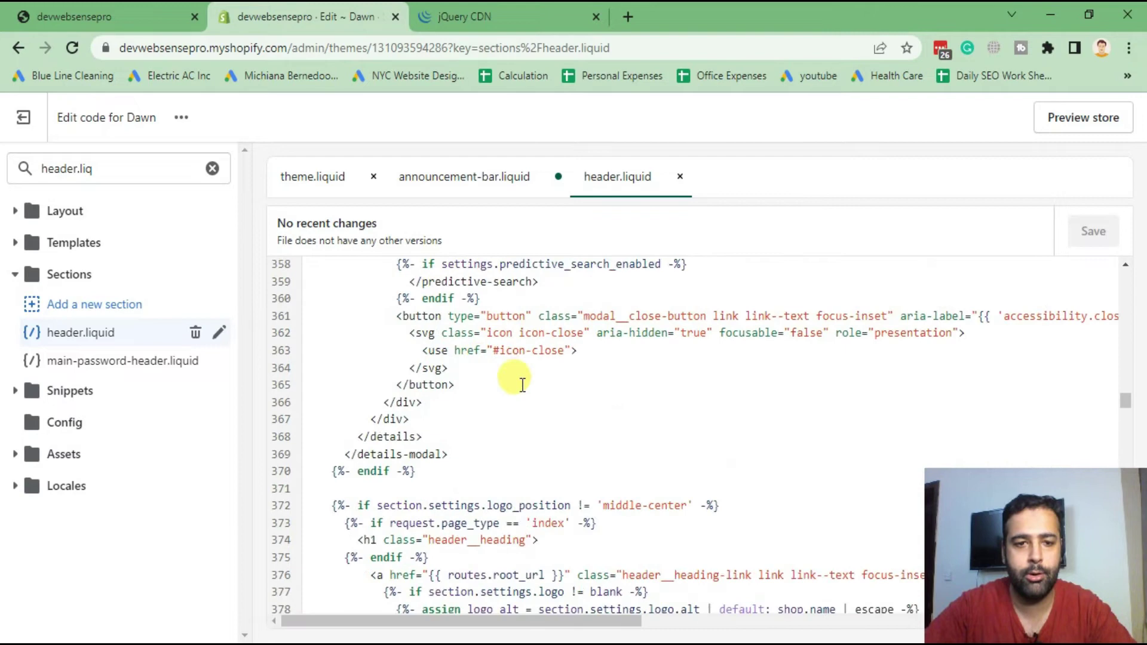
scroll(486, 325, "down", 1)
scroll(487, 325, "down", 3)
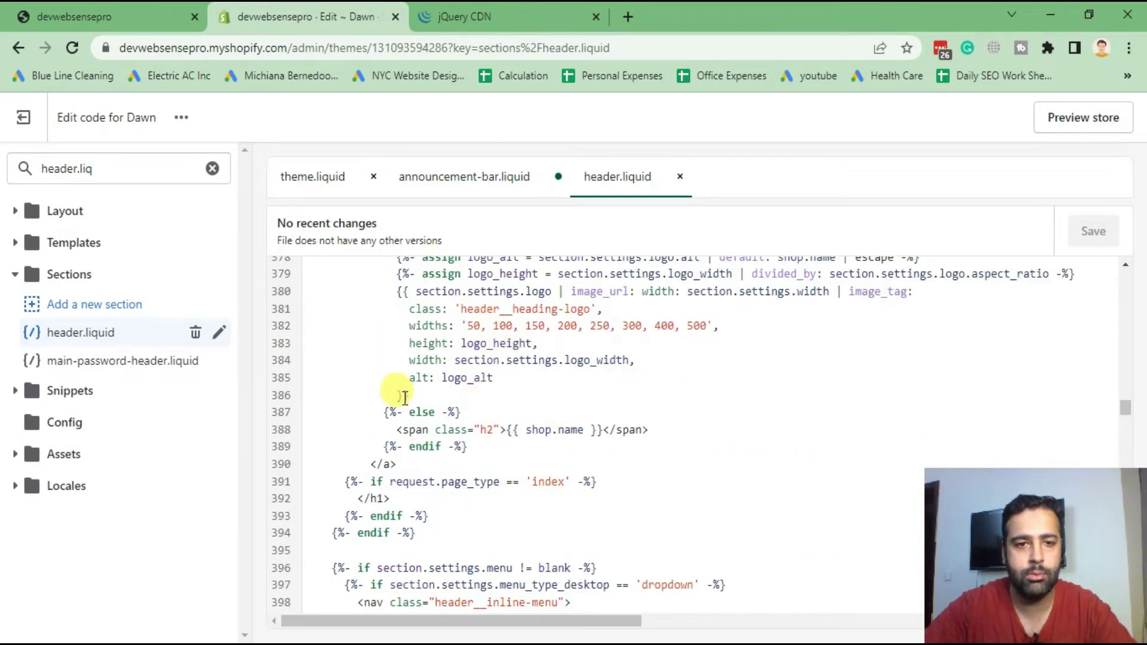
scroll(532, 397, "up", 2)
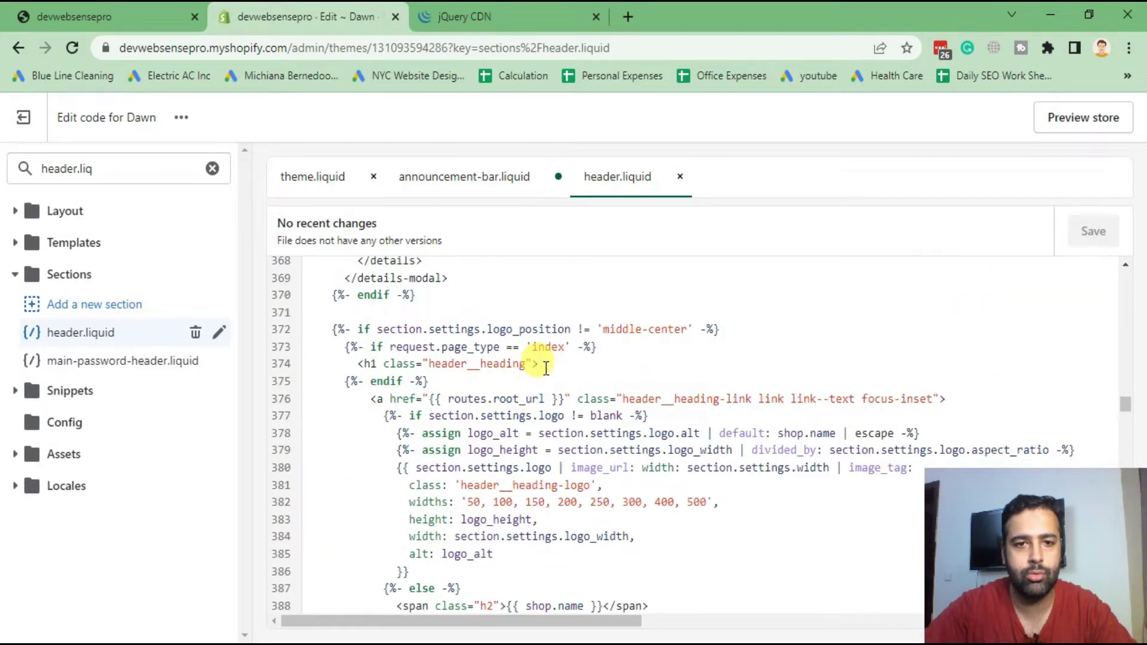
scroll(544, 370, "down", 2)
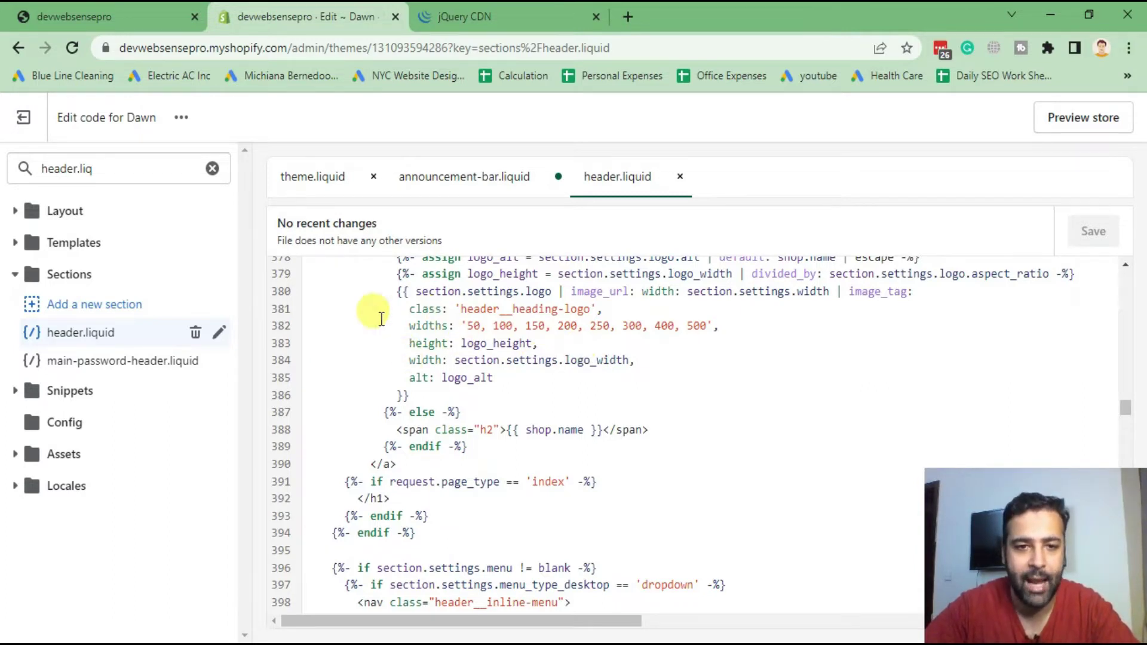
- Place the cursor right after 'header__heading-logo' on line 381
left_click(584, 305)
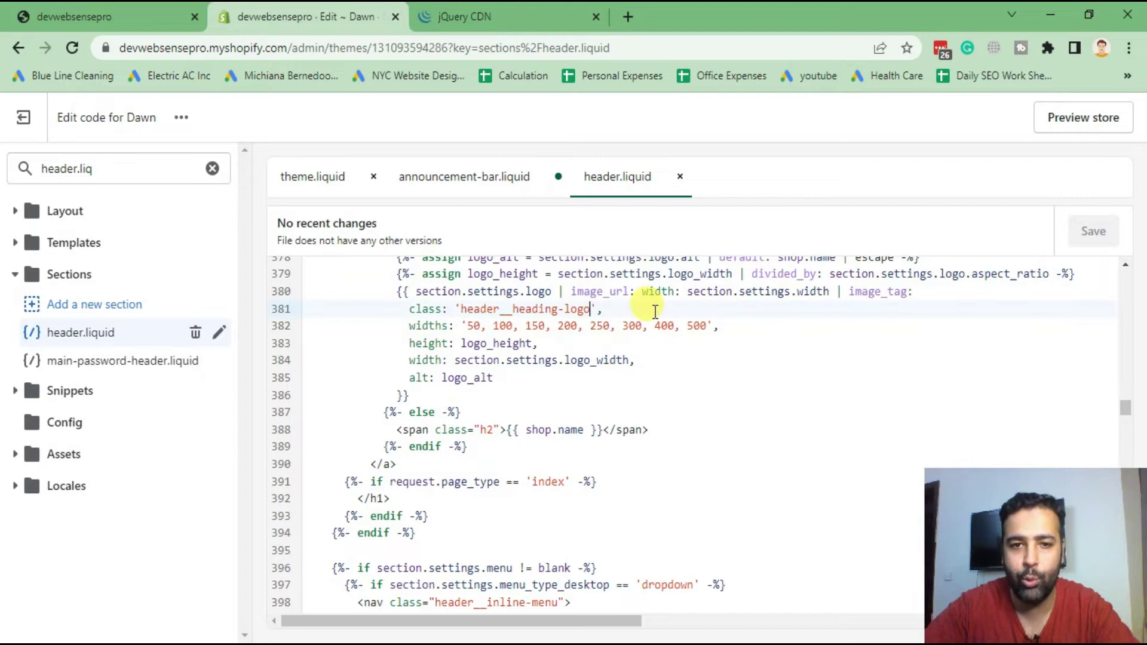
scroll(1075, 296, "up", 1)
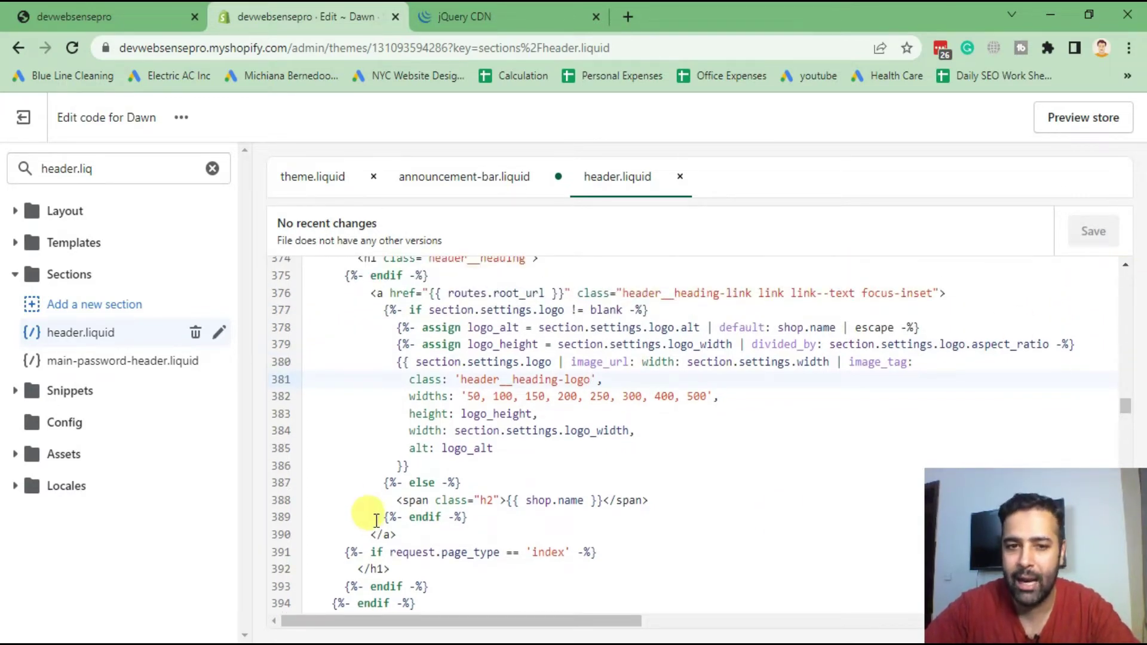
left_click_drag(461, 380, 589, 377)
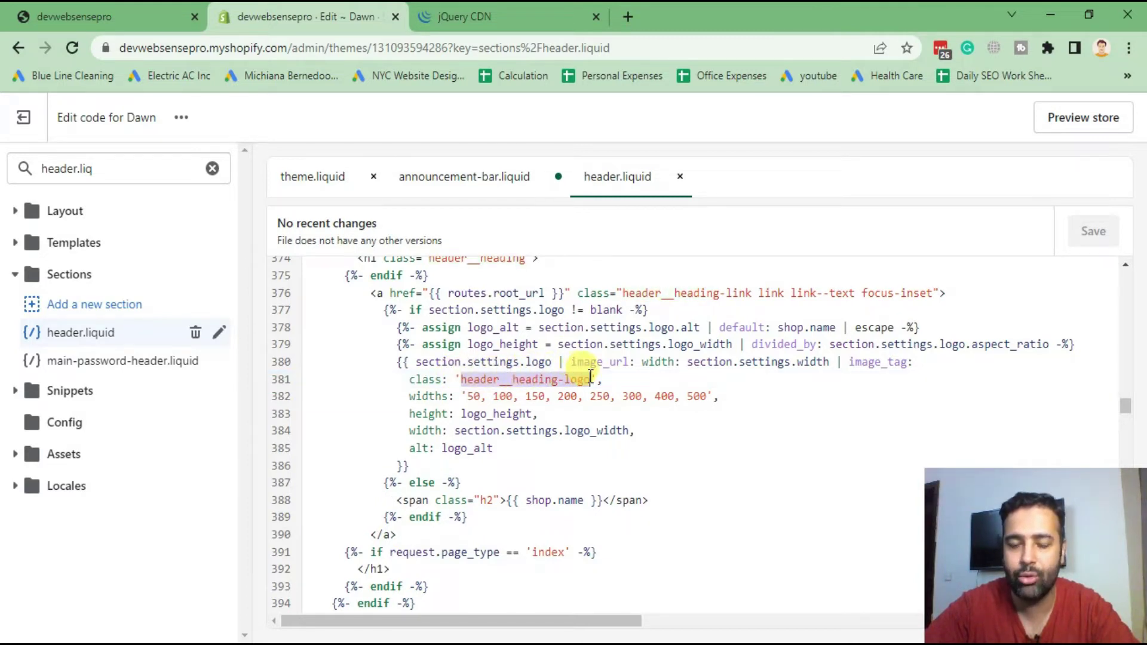
left_click(570, 397)
left_click_drag(512, 379, 582, 381)
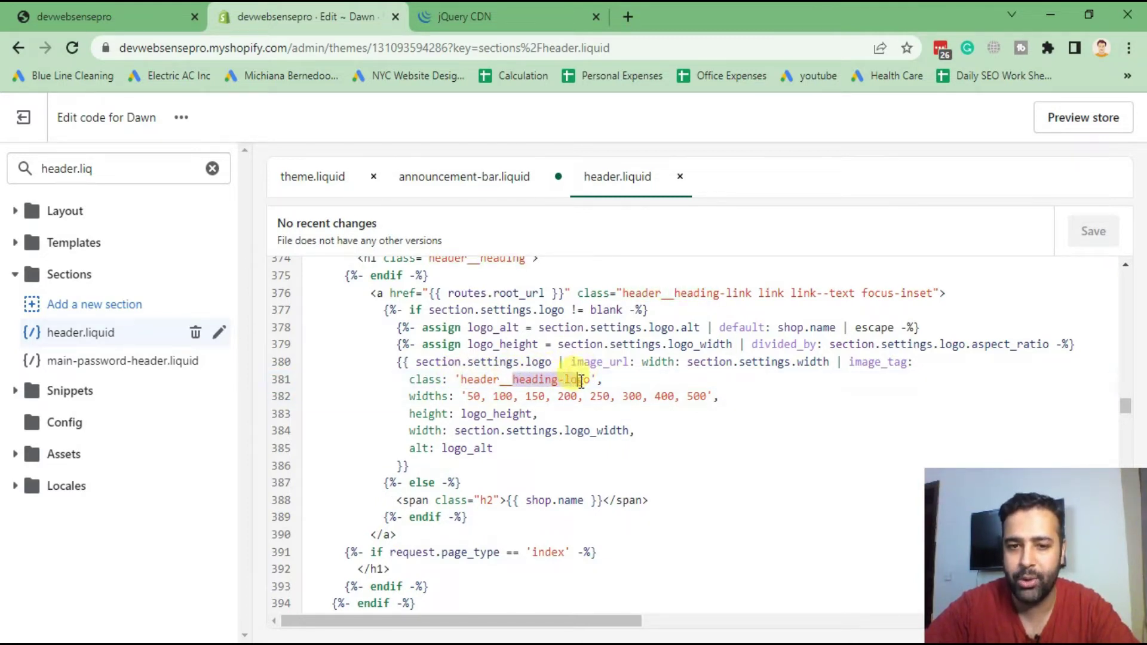
double_click(469, 379)
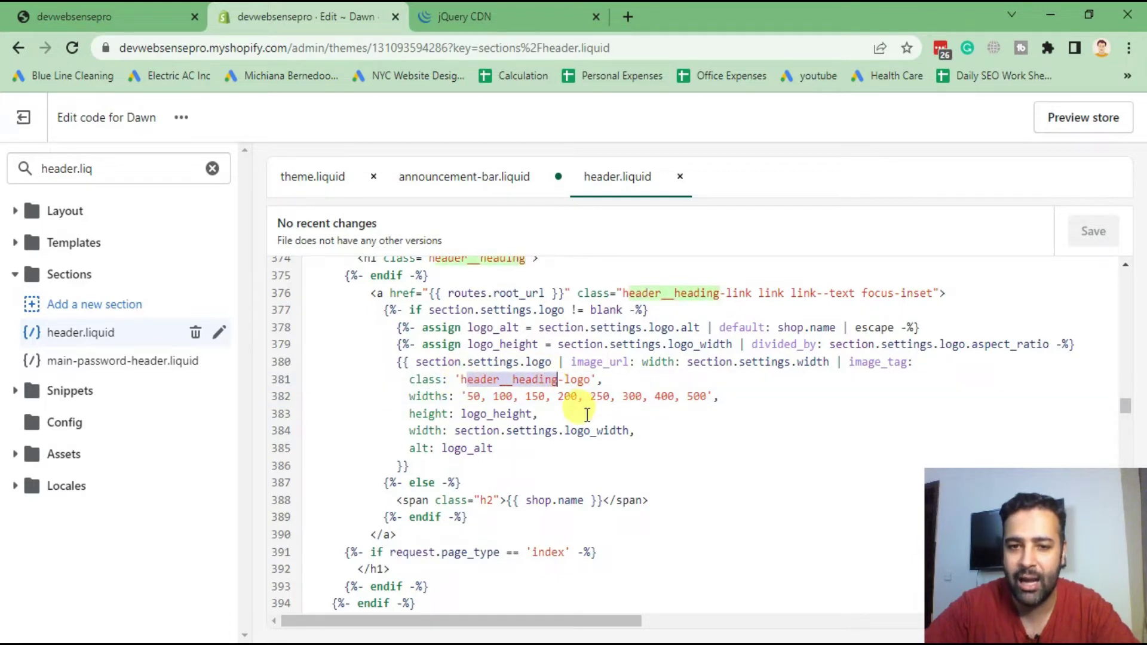
left_click(593, 381)
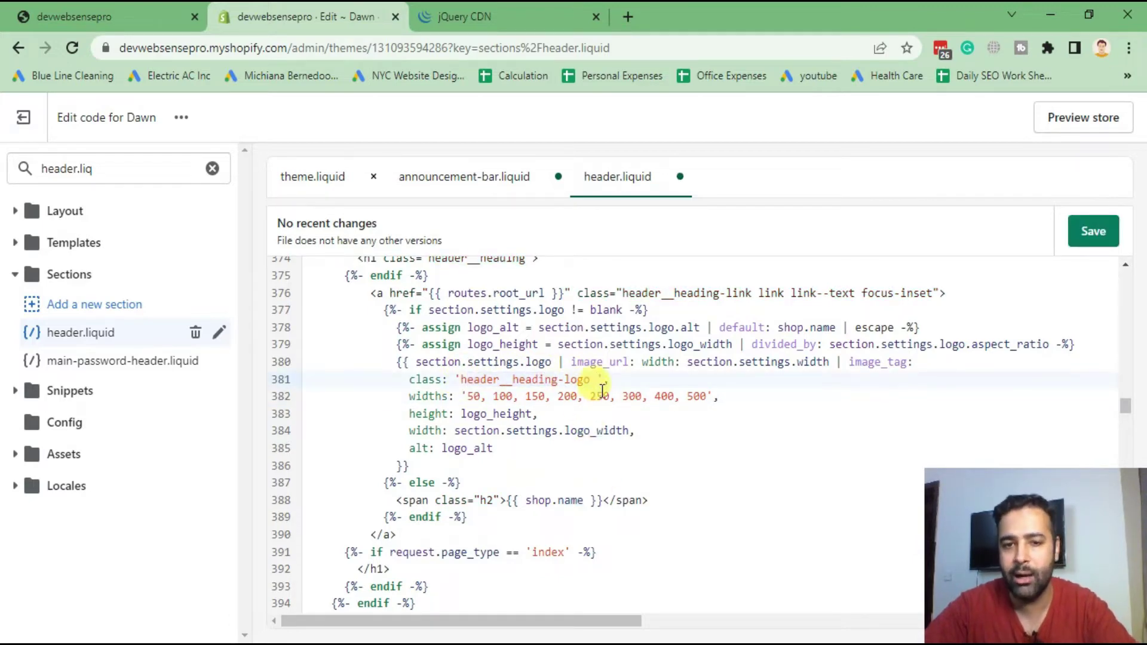
- Paste 'light-logo' from the notes after header__heading-logo on line 381 and save header.liquid
key("alt+Tab")
left_click(270, 334)
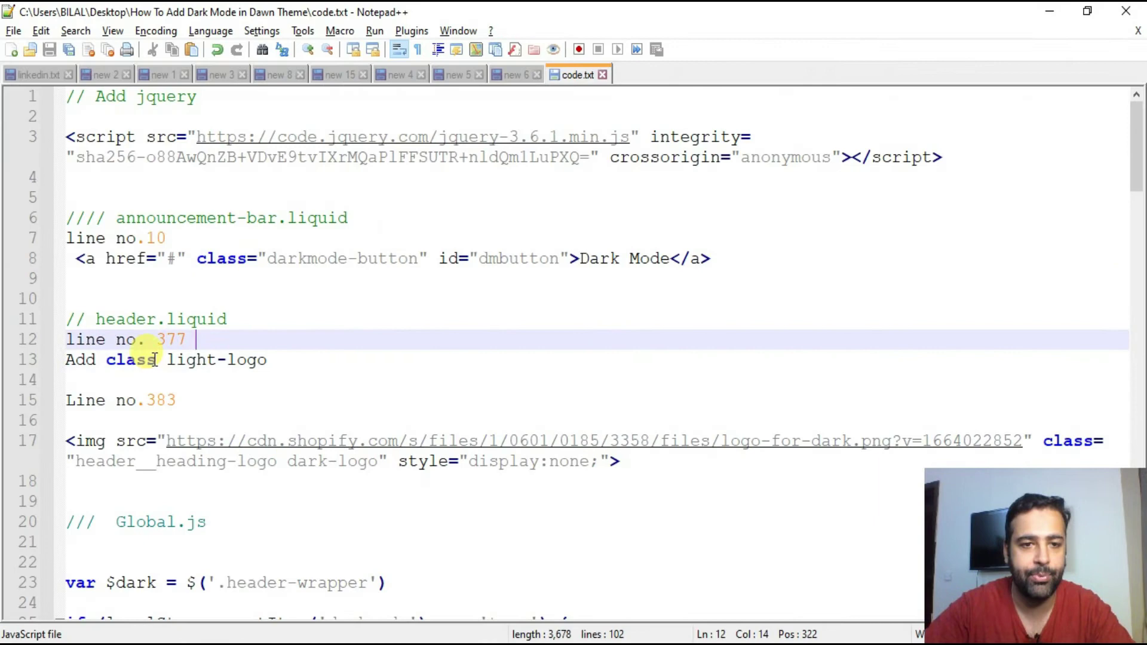
left_click_drag(278, 365, 172, 364)
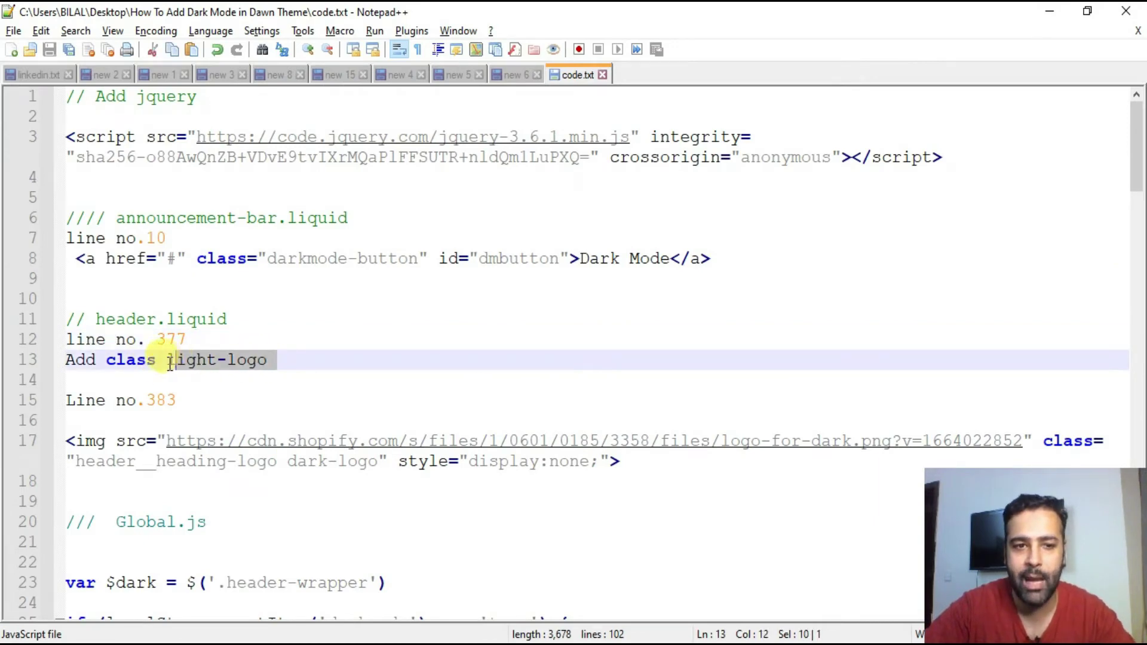
key("ctrl+c")
key("alt+Tab")
key("ctrl+v")
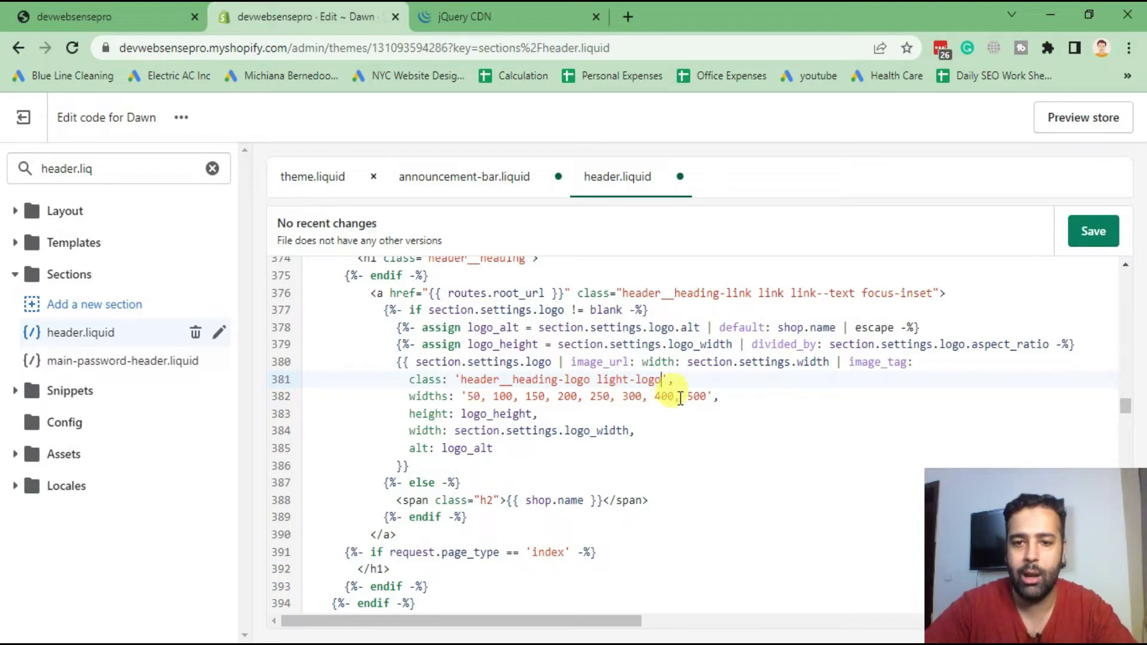
left_click(1084, 232)
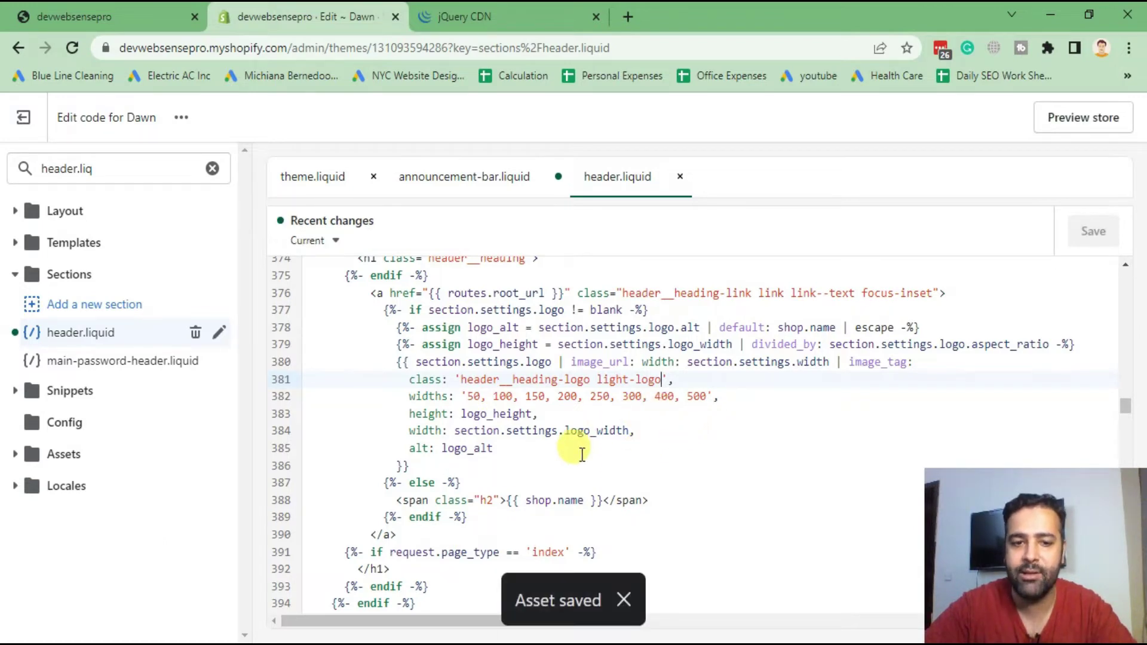
key("alt+Tab")
scroll(250, 314, "down", 2)
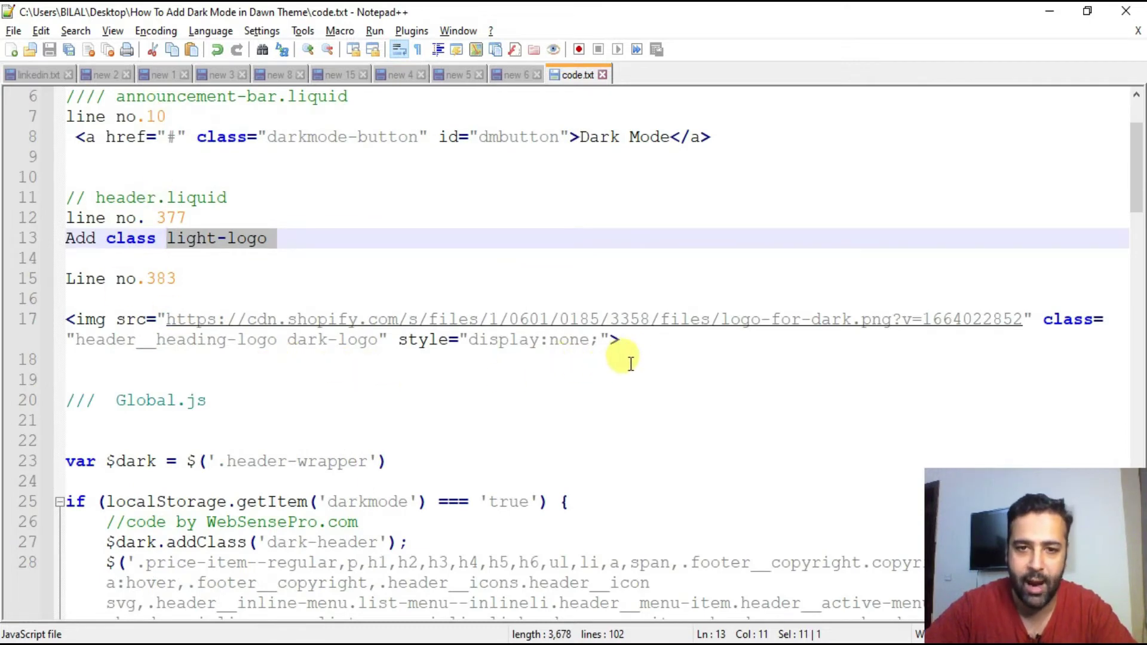
- Select the dark-logo img tag and its URL on notes line 17, then return to the code editor
left_click_drag(664, 340, 60, 315)
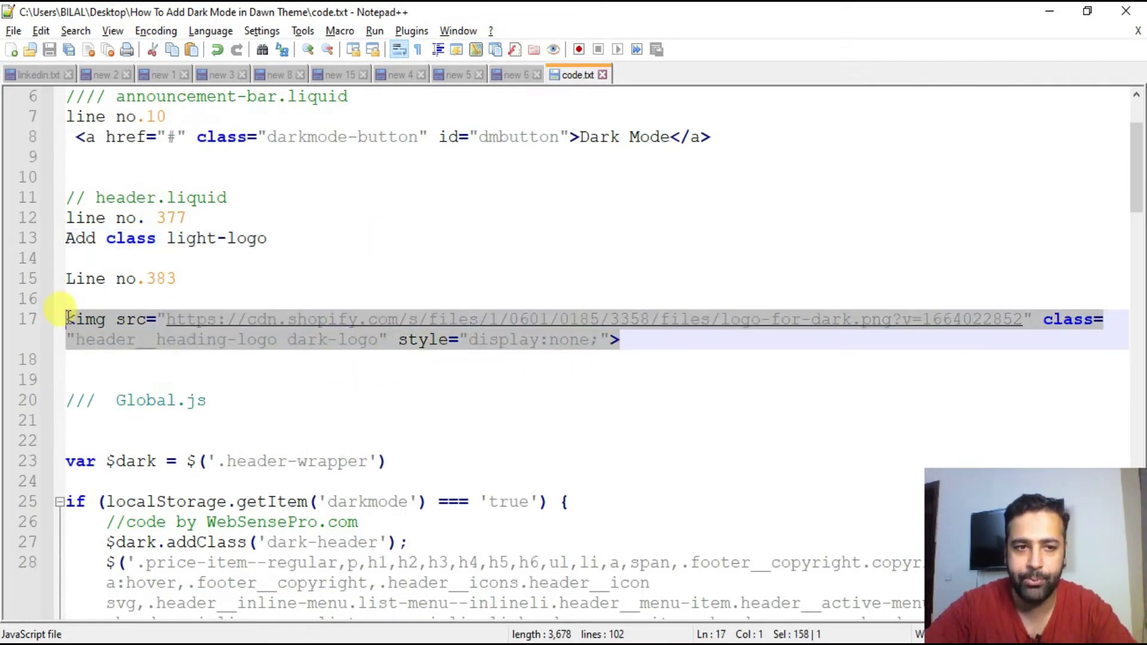
left_click(333, 366)
left_click_drag(632, 341, 59, 316)
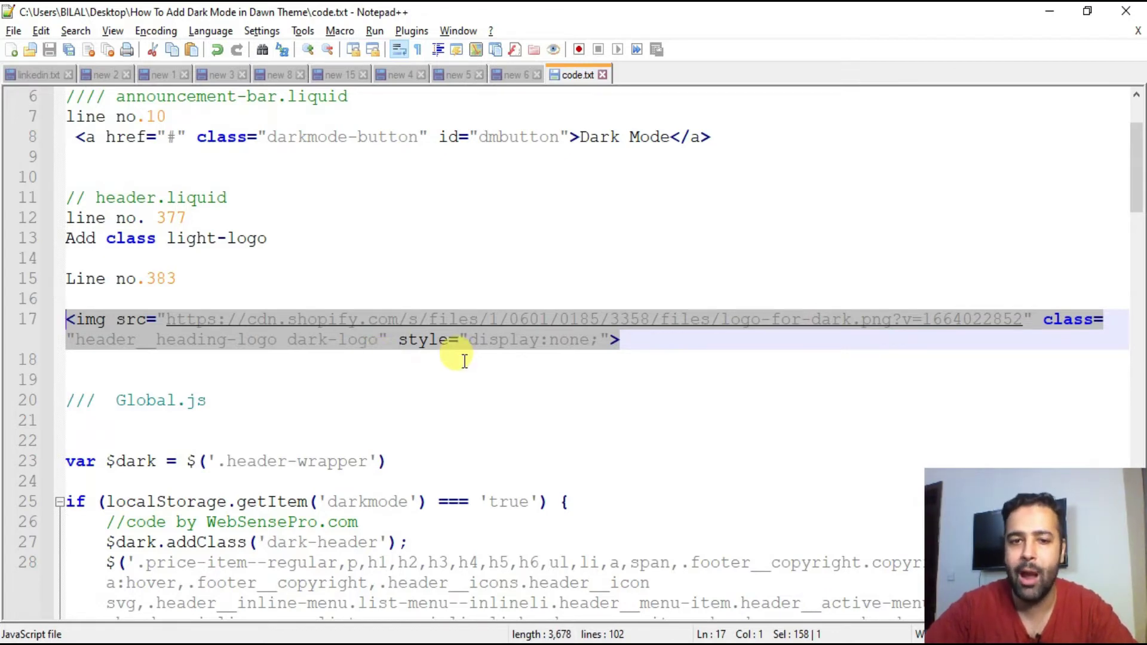
left_click(484, 358)
left_click_drag(627, 339, 55, 319)
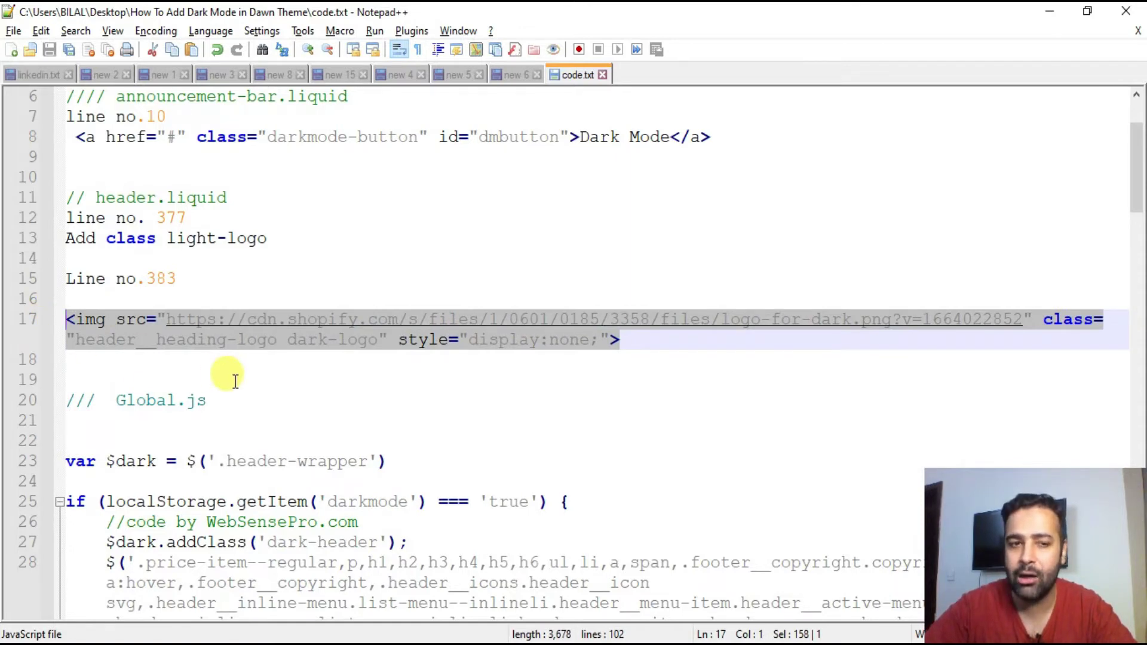
left_click(372, 370)
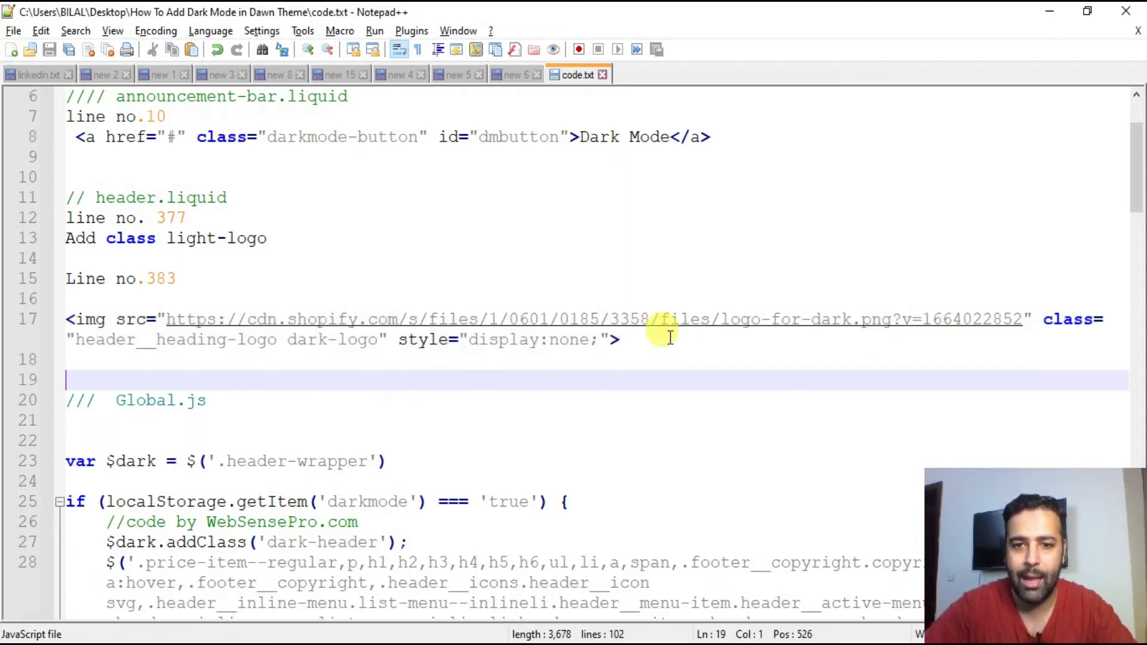
mouse_move(663, 339)
left_mouse_down()
mouse_move(177, 331)
mouse_move(1021, 323)
left_mouse_up()
left_click(166, 359)
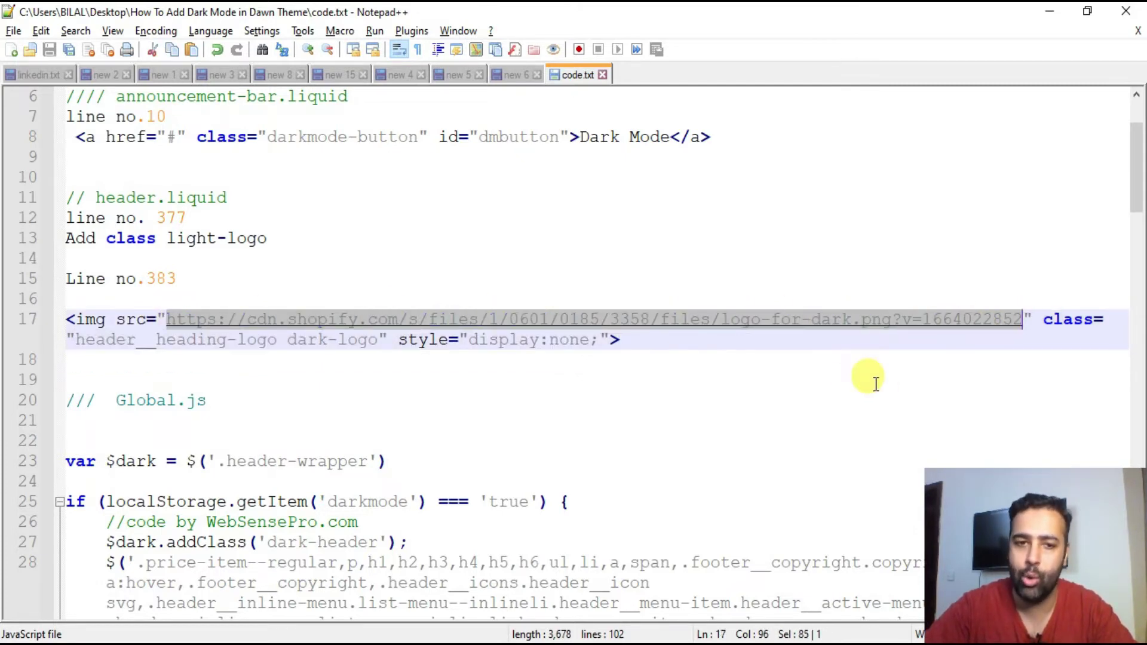
key("alt+Tab")
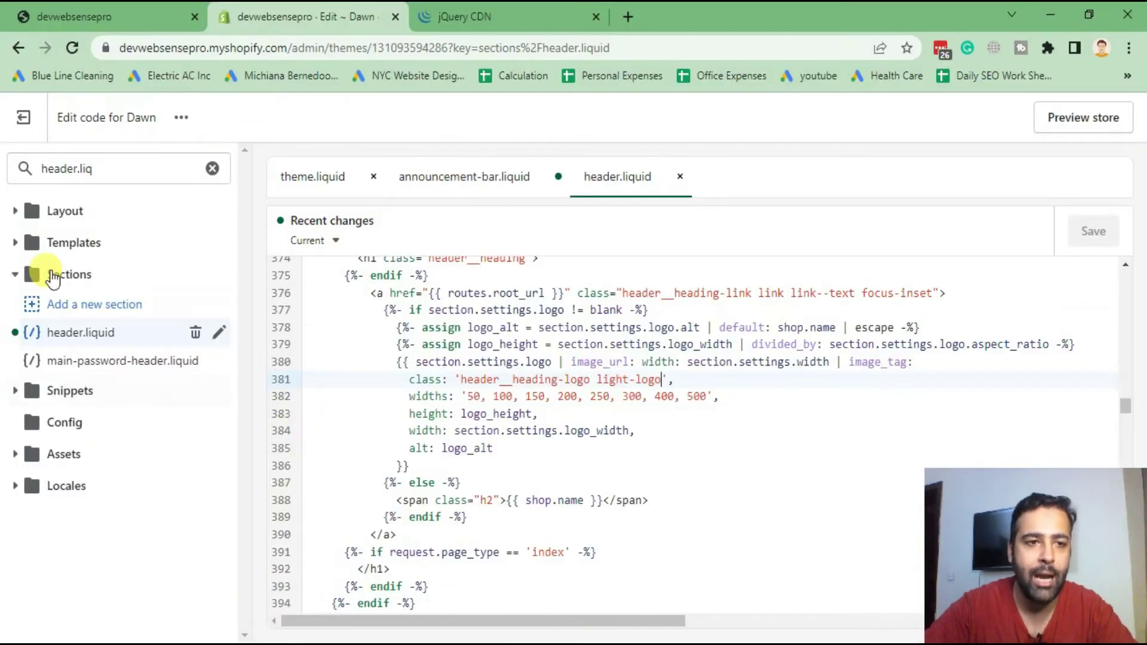
- Open the Shopify admin's Settings > Files page in a new browser tab
left_click(171, 16)
left_click(538, 16)
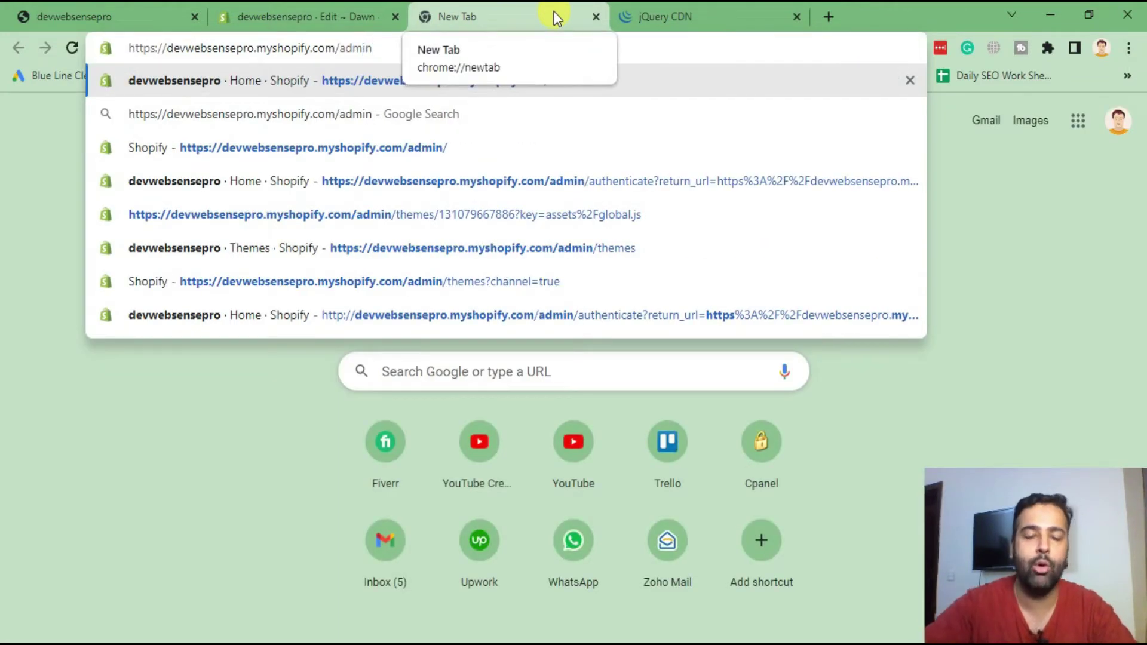
key("Return")
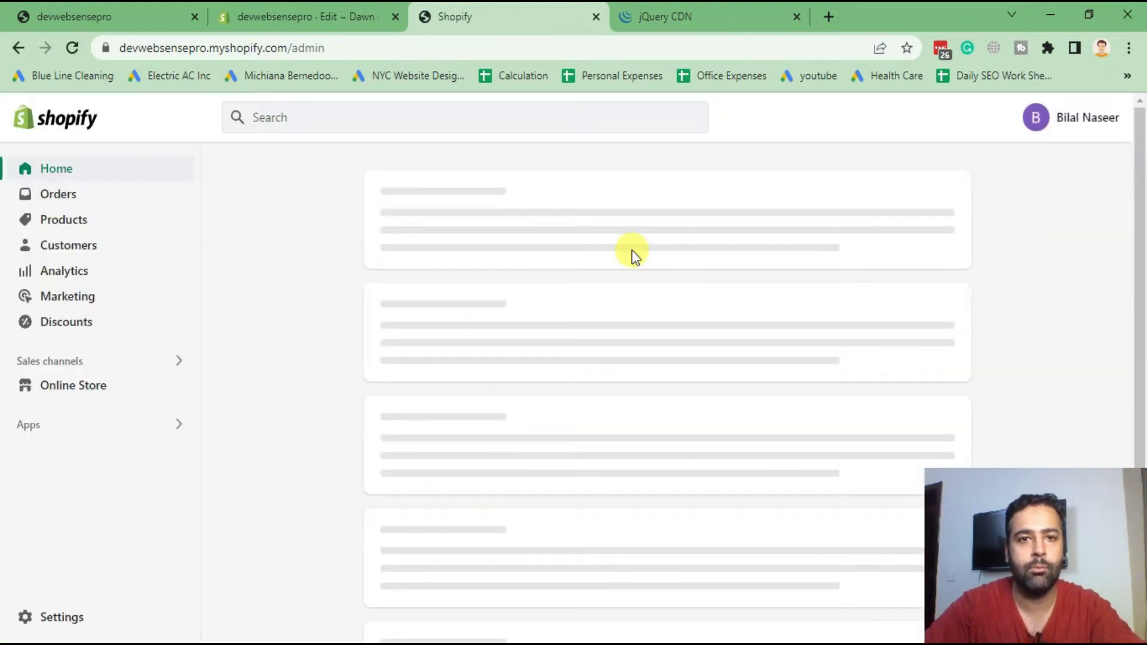
left_click(54, 617)
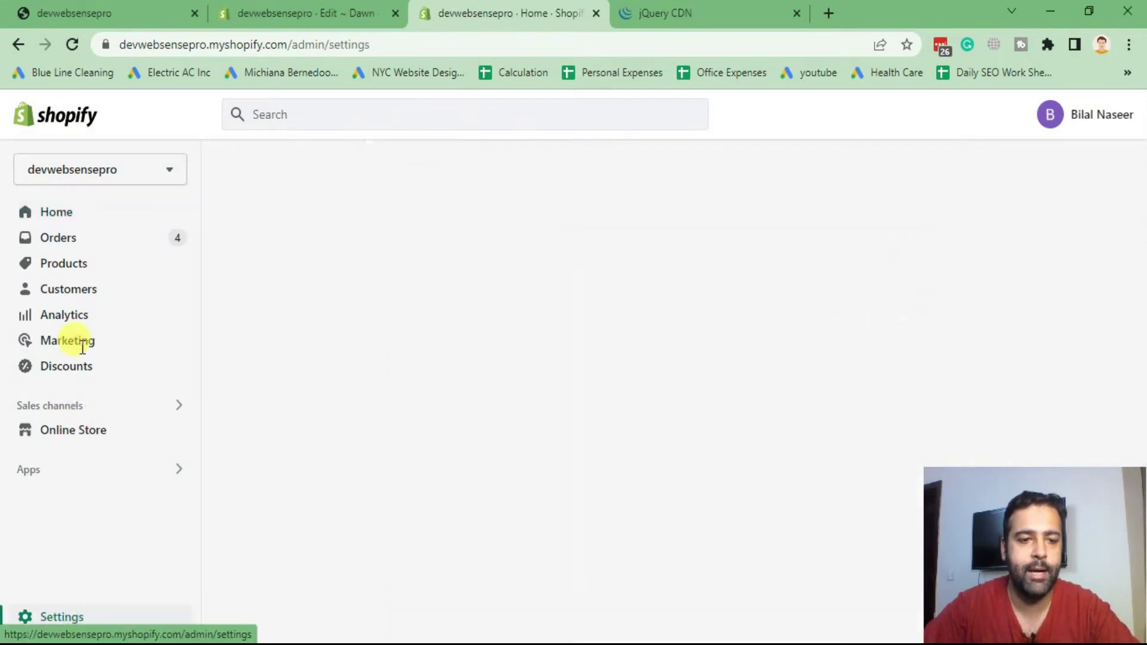
scroll(215, 377, "down", 2)
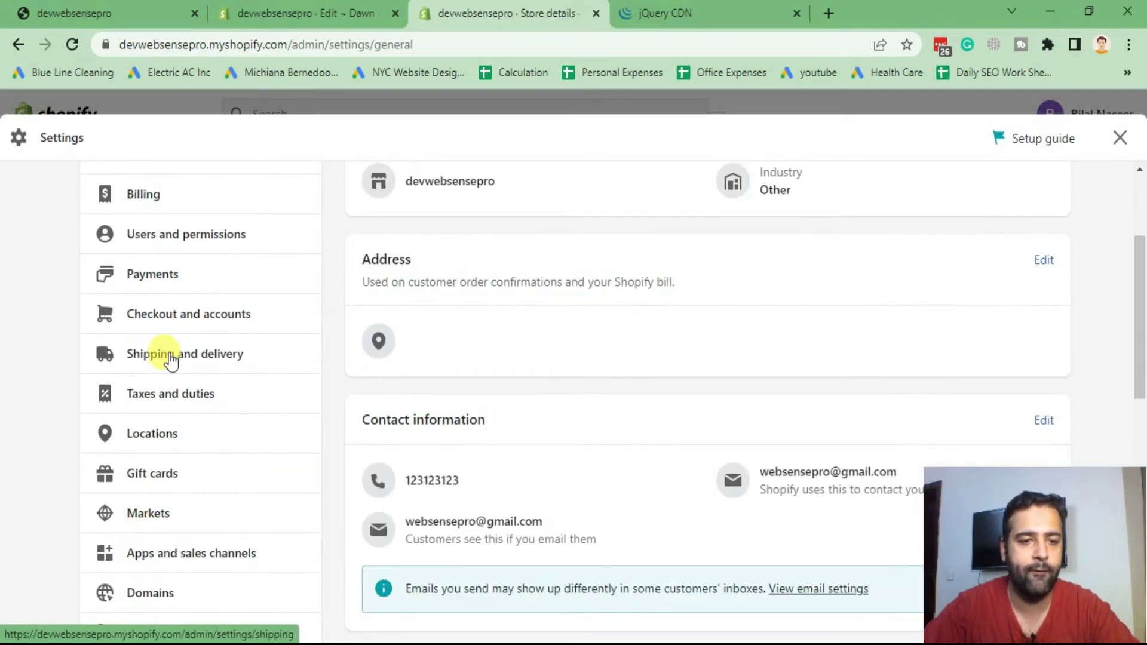
scroll(224, 422, "down", 4)
left_click(139, 400)
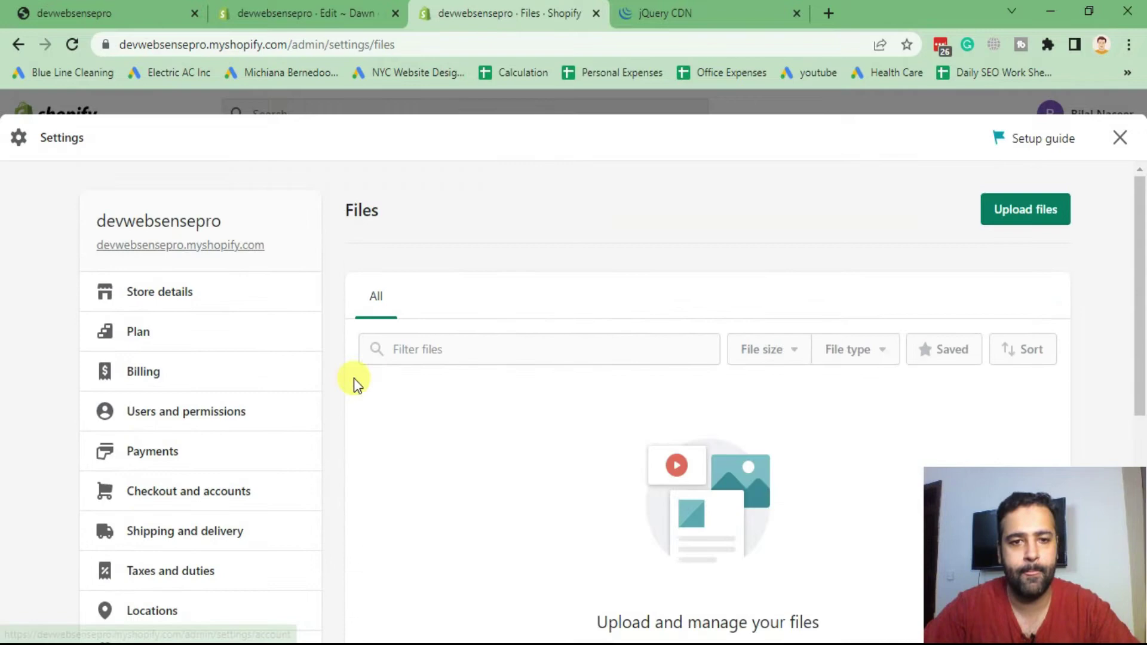
scroll(654, 233, "down", 2)
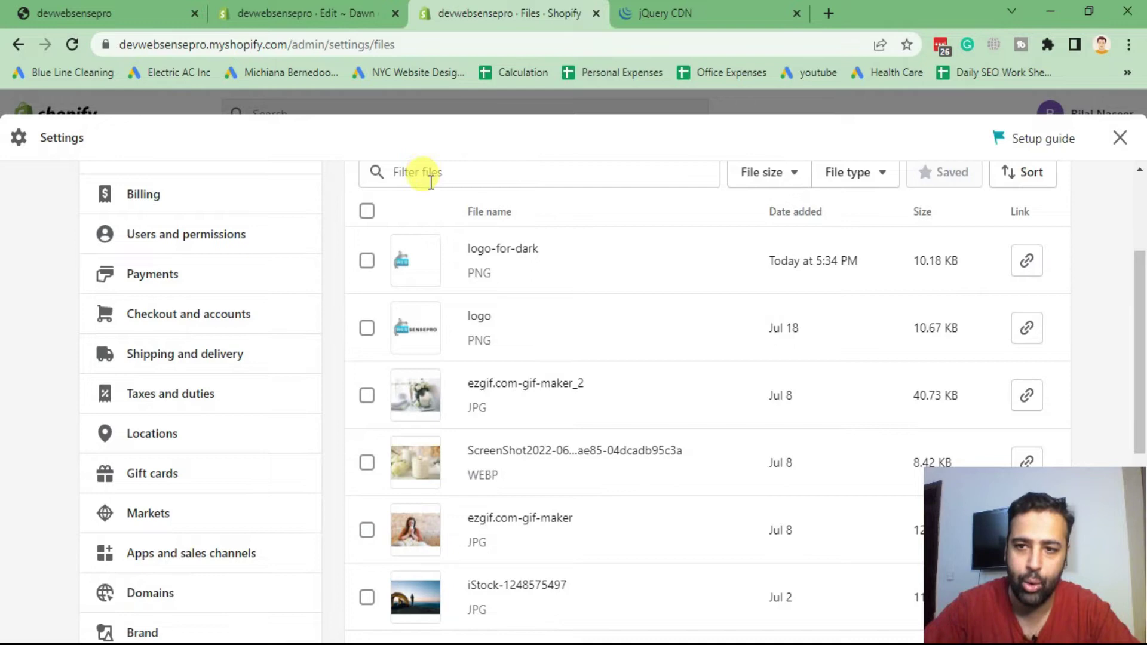
- Copy the logo-for-dark file link and paste it into the notes
left_click(1026, 262)
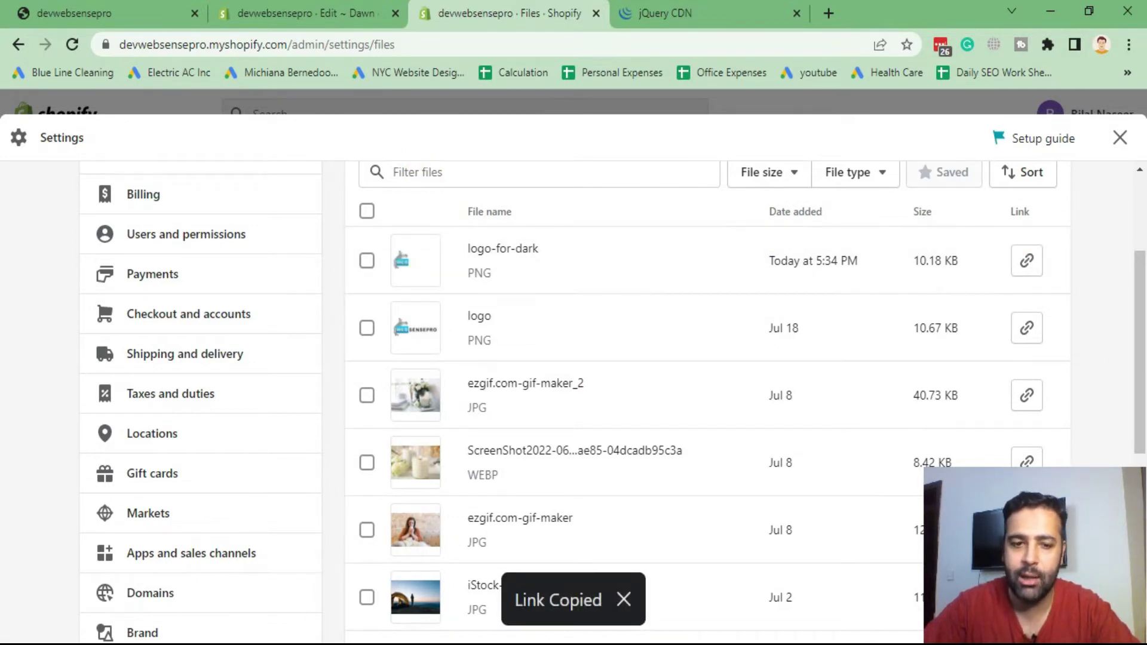
key("alt+Tab")
key("ctrl+v")
left_click(320, 379)
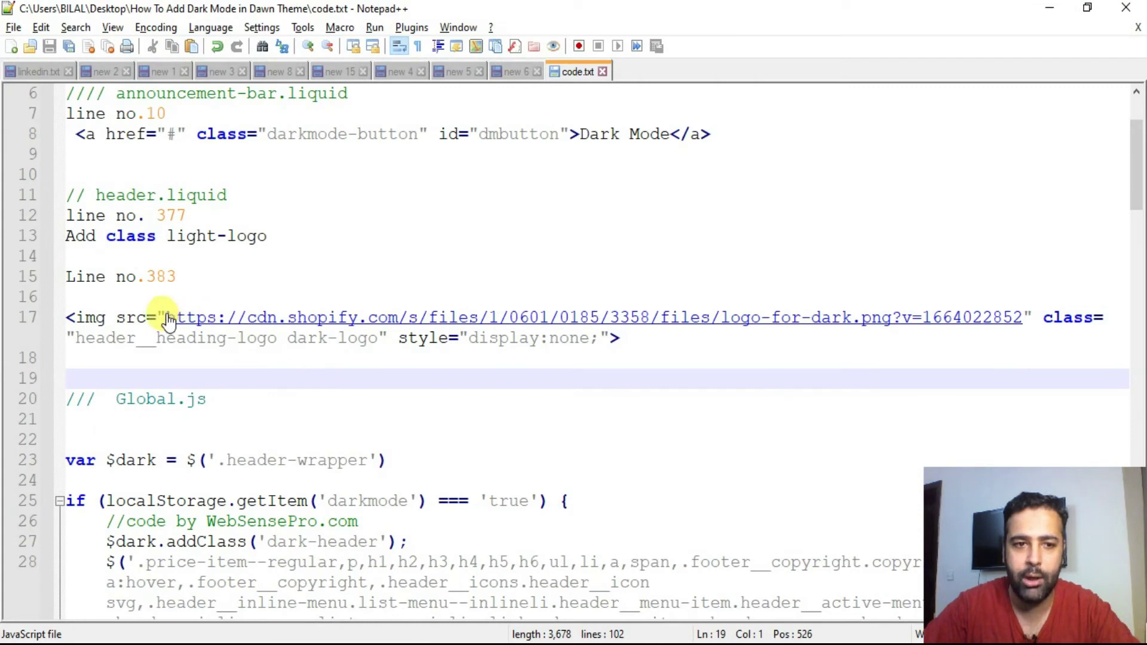
- Replace line 17's image URL with the logo-for-dark link, then select the whole img tag line
left_click_drag(167, 318, 1021, 318)
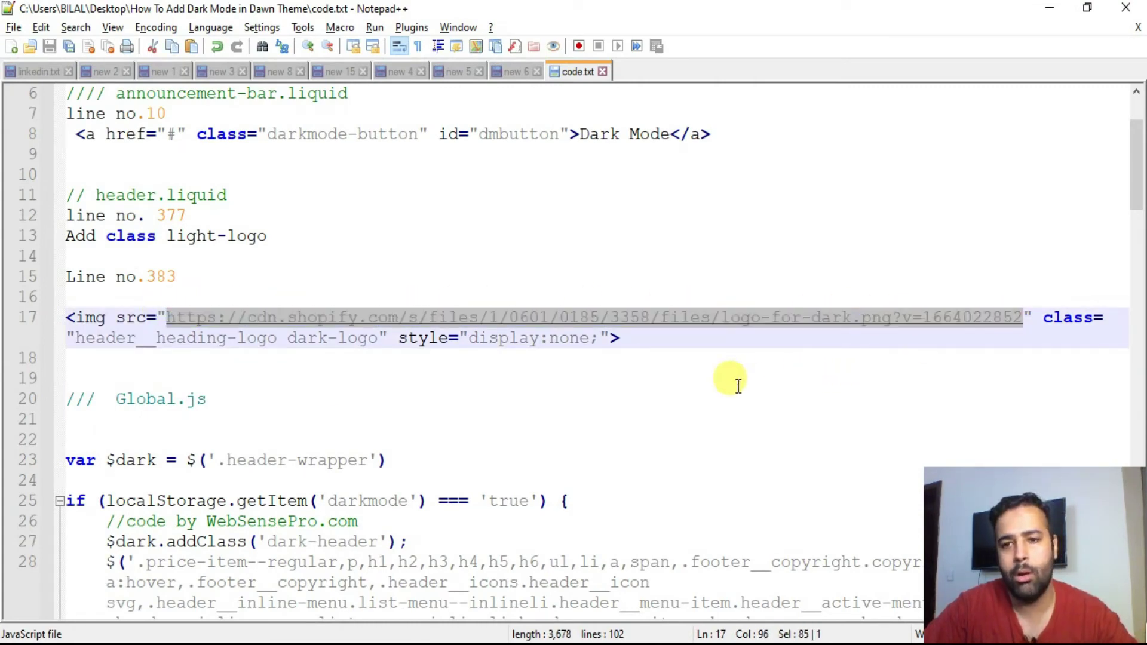
key("ctrl+v")
left_click(236, 358)
left_click(661, 341)
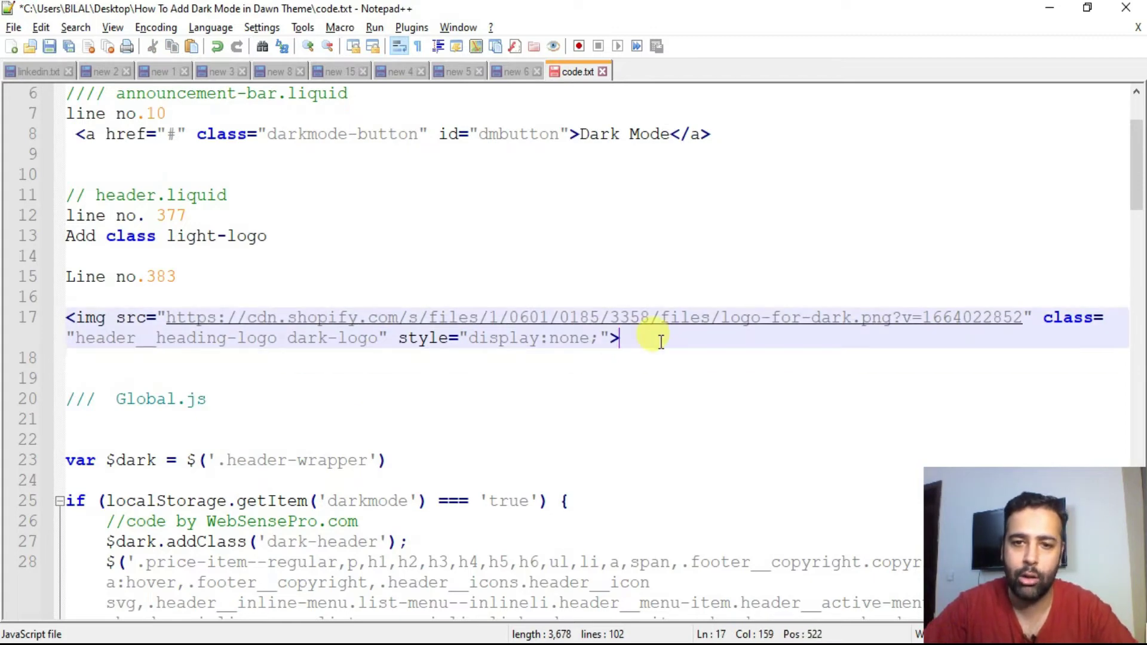
left_click_drag(660, 340, 53, 314)
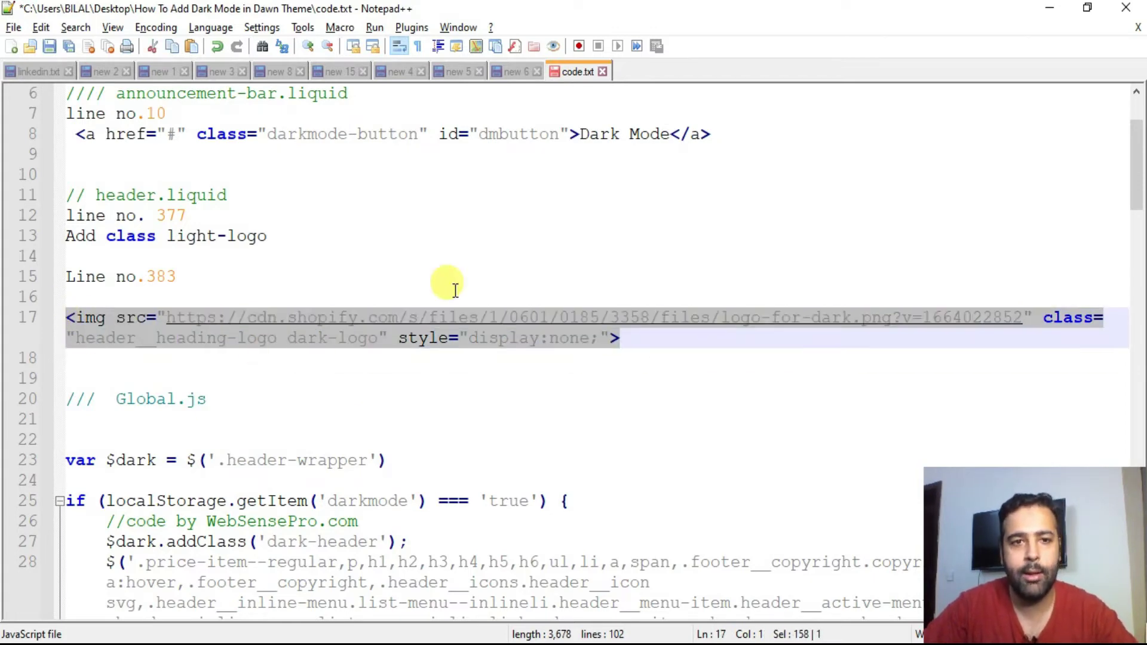
key("alt+Tab")
left_click(291, 12)
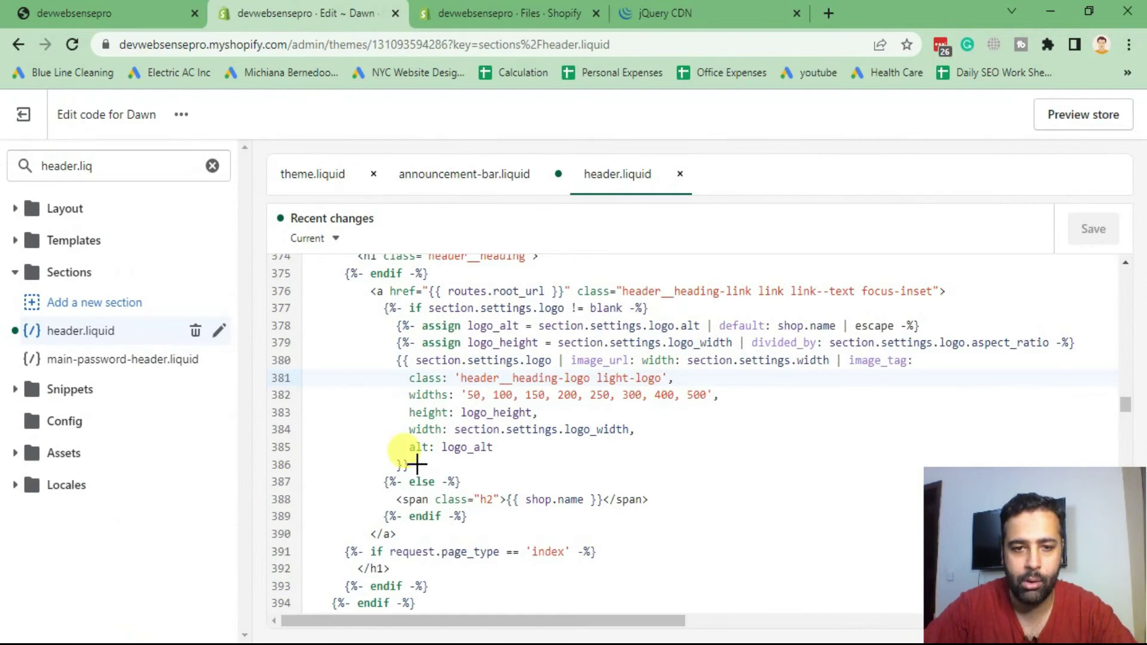
- Paste the dark-logo img tag on a new line 387 after the logo block's closing braces
double_click(397, 464)
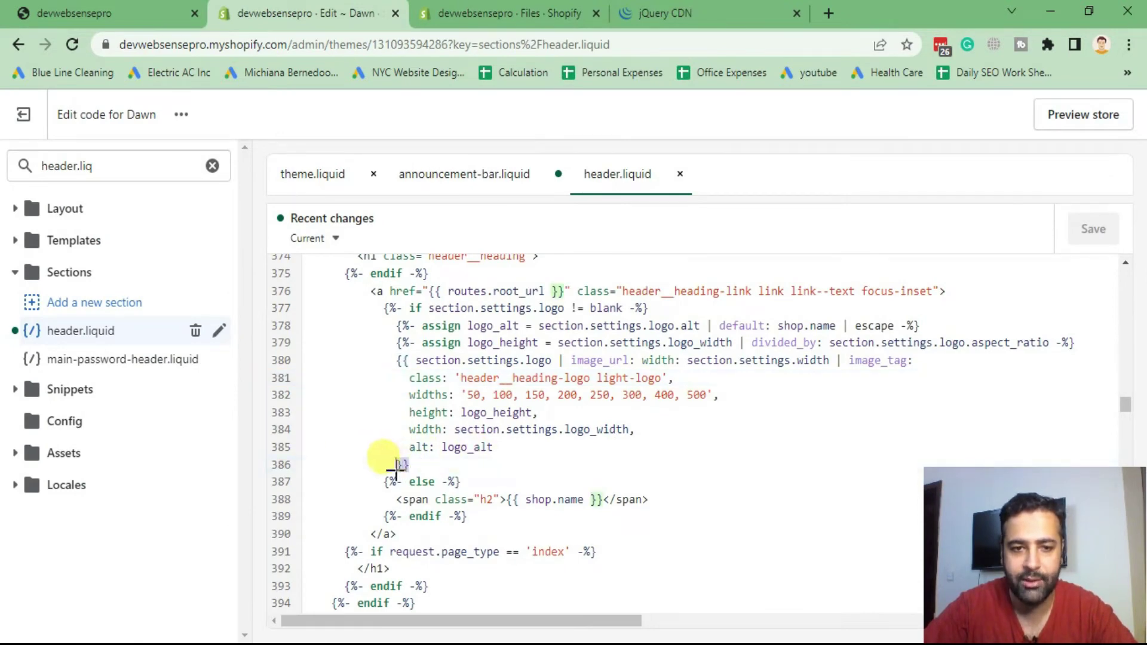
left_click(431, 466)
key("Return")
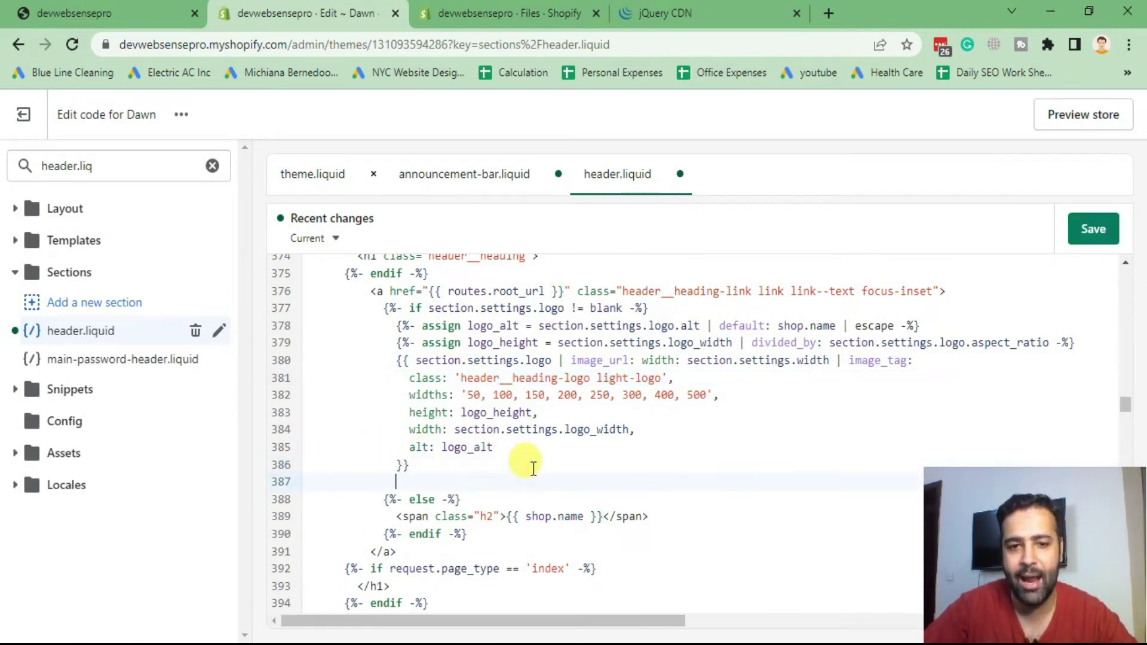
key("ctrl+v")
left_click_drag(710, 623, 403, 623)
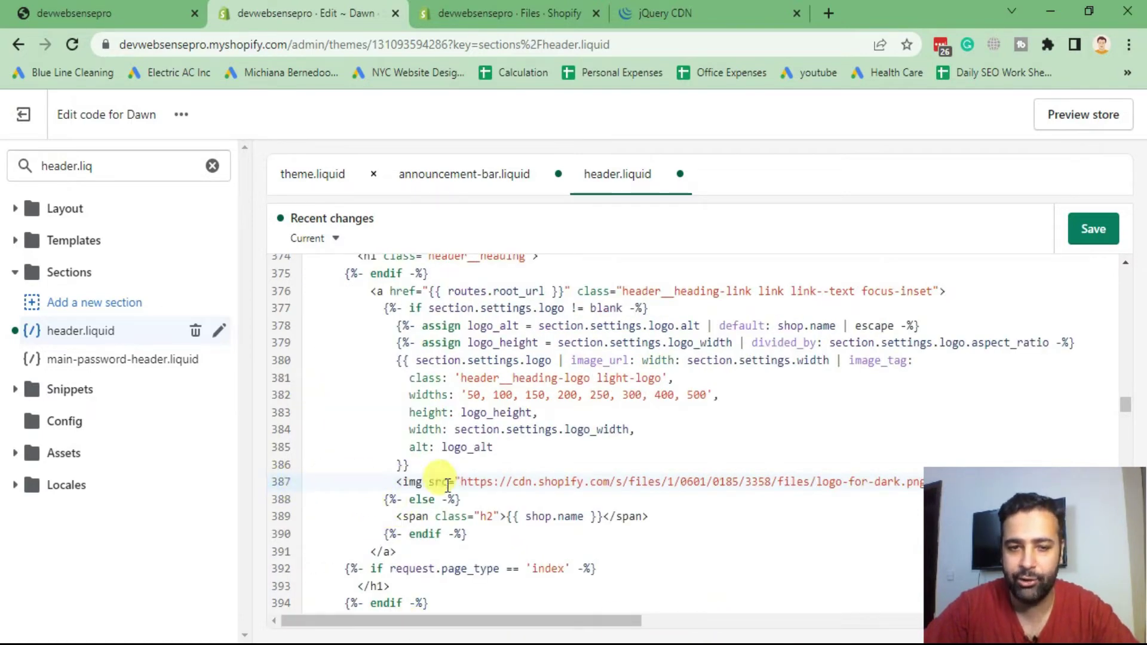
- Review the logo block, then save both header.liquid and announcement-bar.liquid
left_click_drag(413, 463, 399, 360)
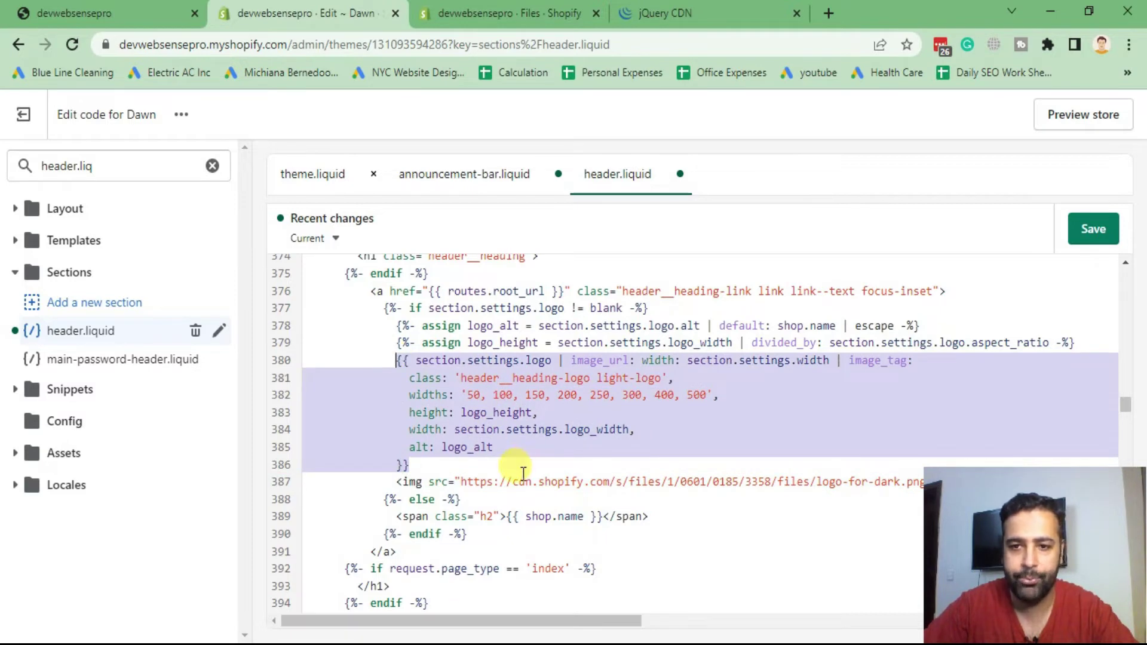
left_click(511, 451)
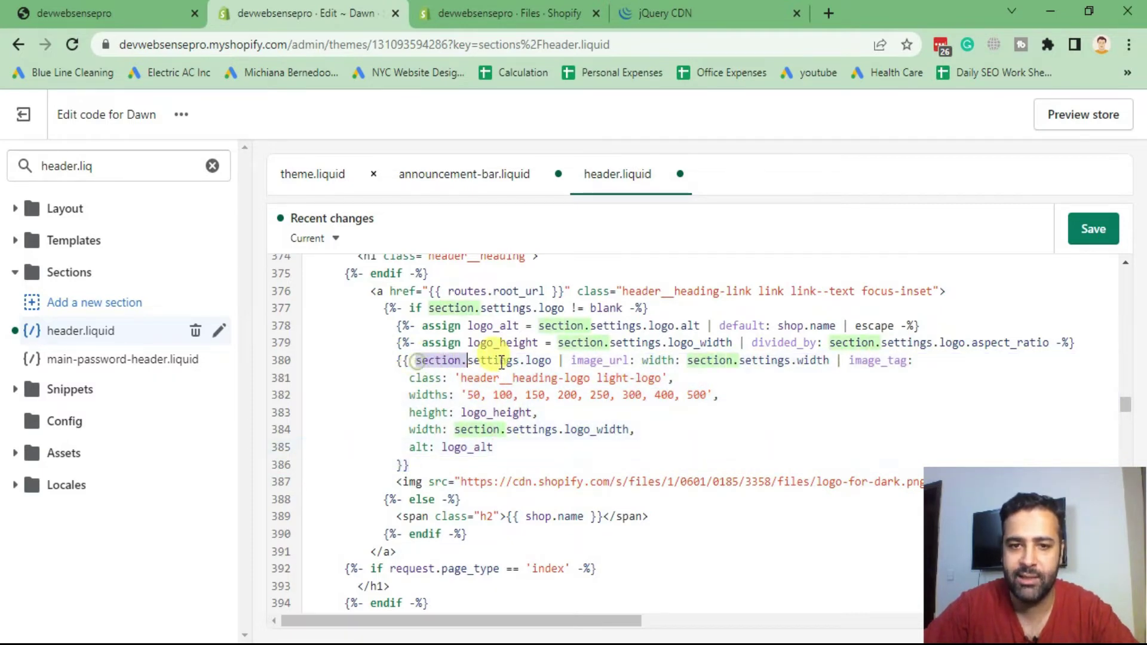
left_click_drag(417, 361, 552, 360)
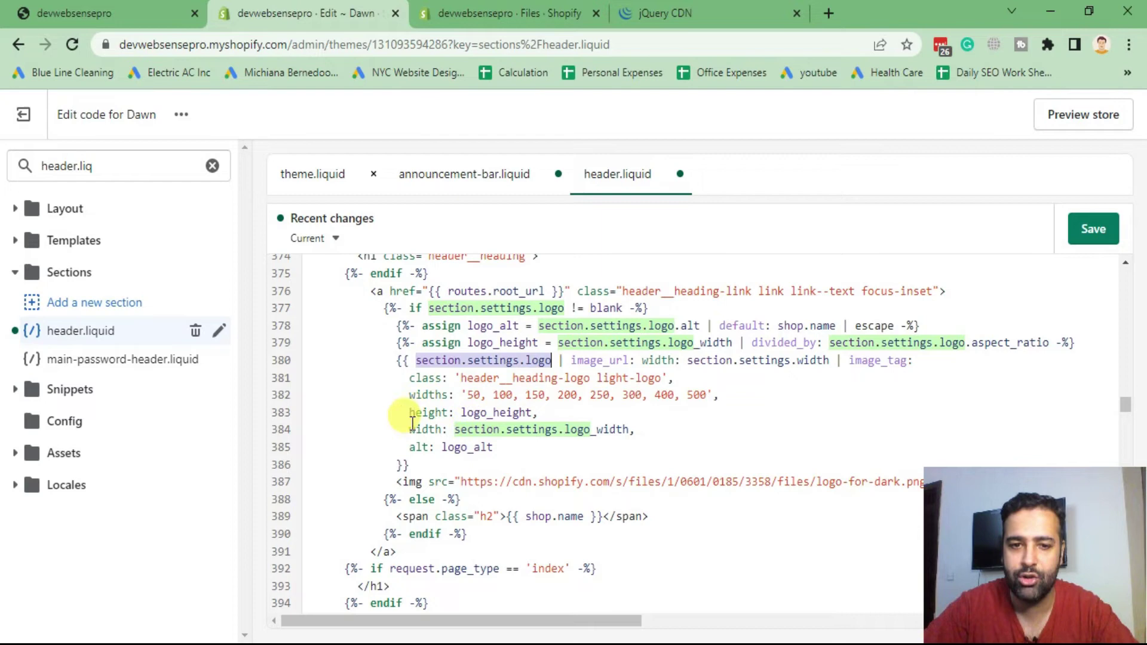
left_click(411, 427)
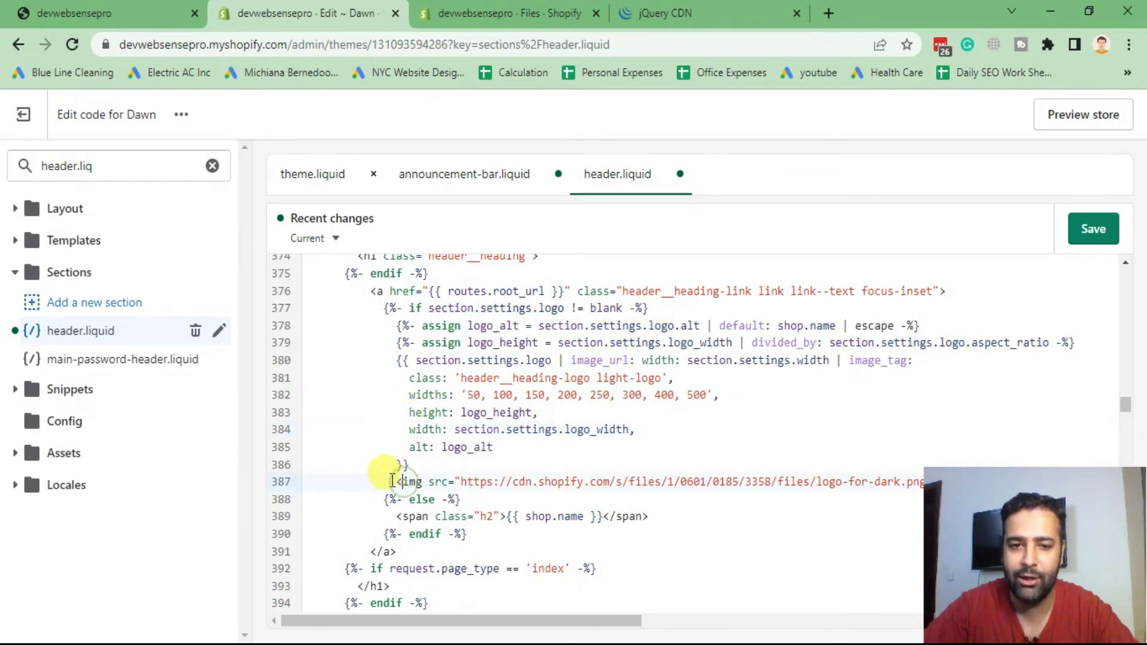
left_click_drag(391, 481, 788, 481)
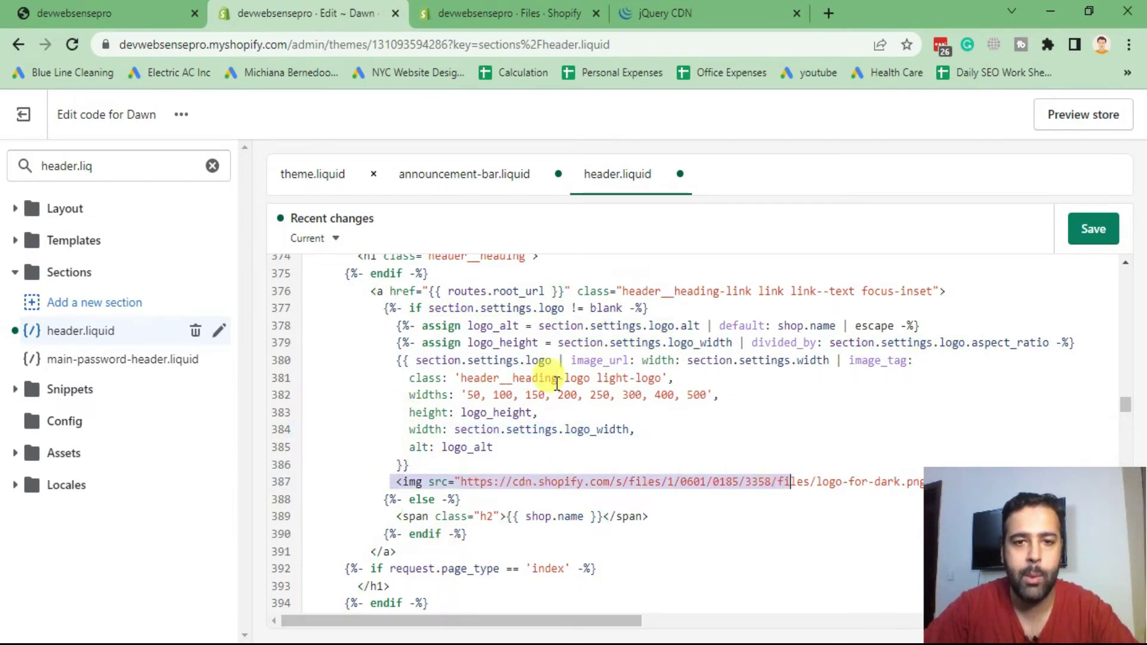
left_click(1091, 231)
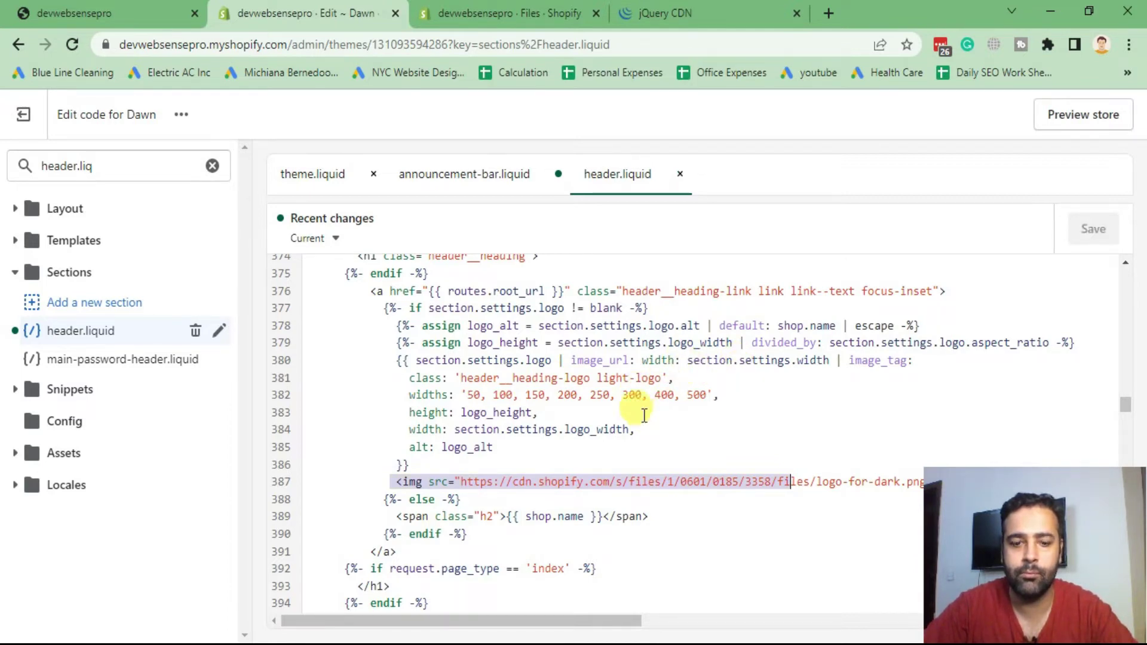
left_click(491, 174)
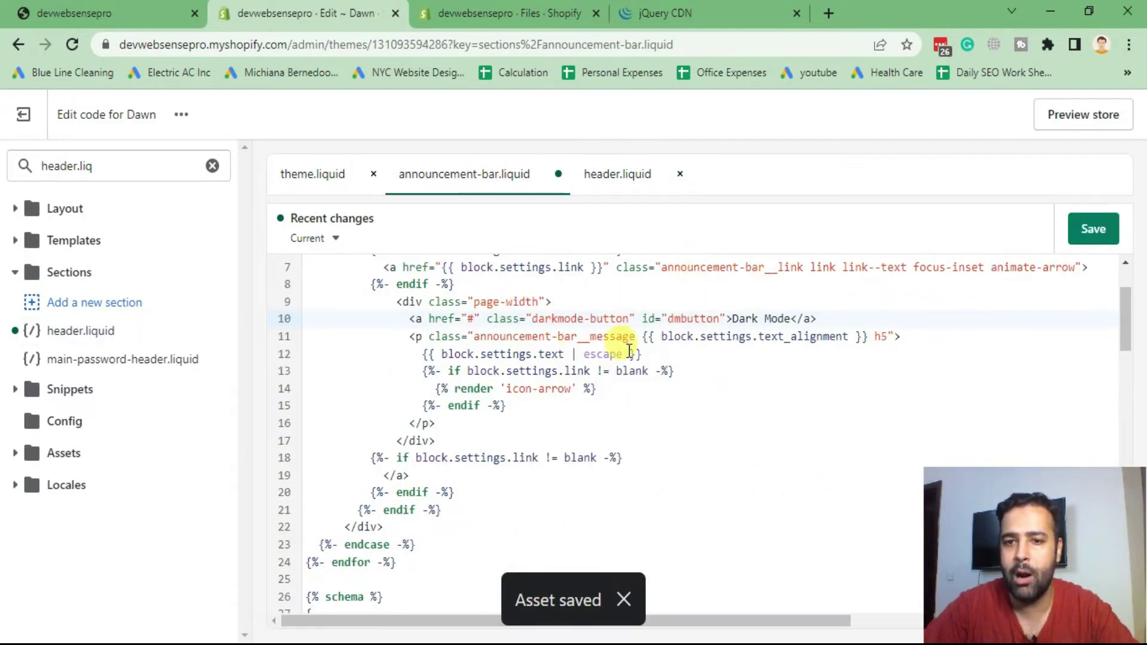
left_click(1092, 235)
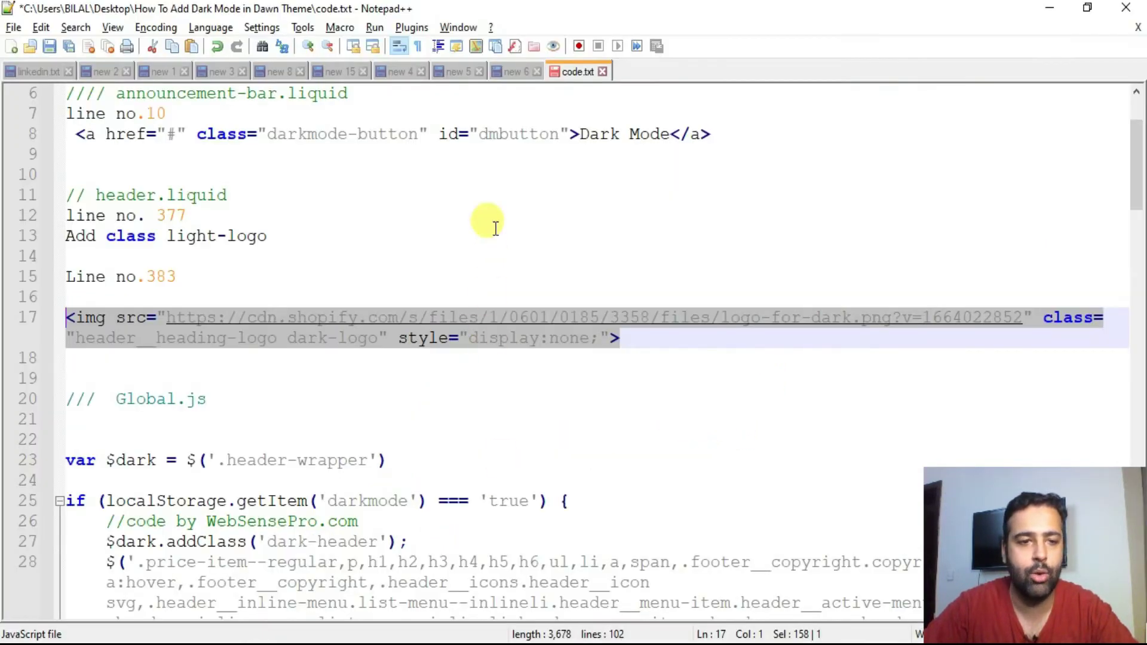
scroll(495, 228, "down", 3)
scroll(494, 238, "down", 1)
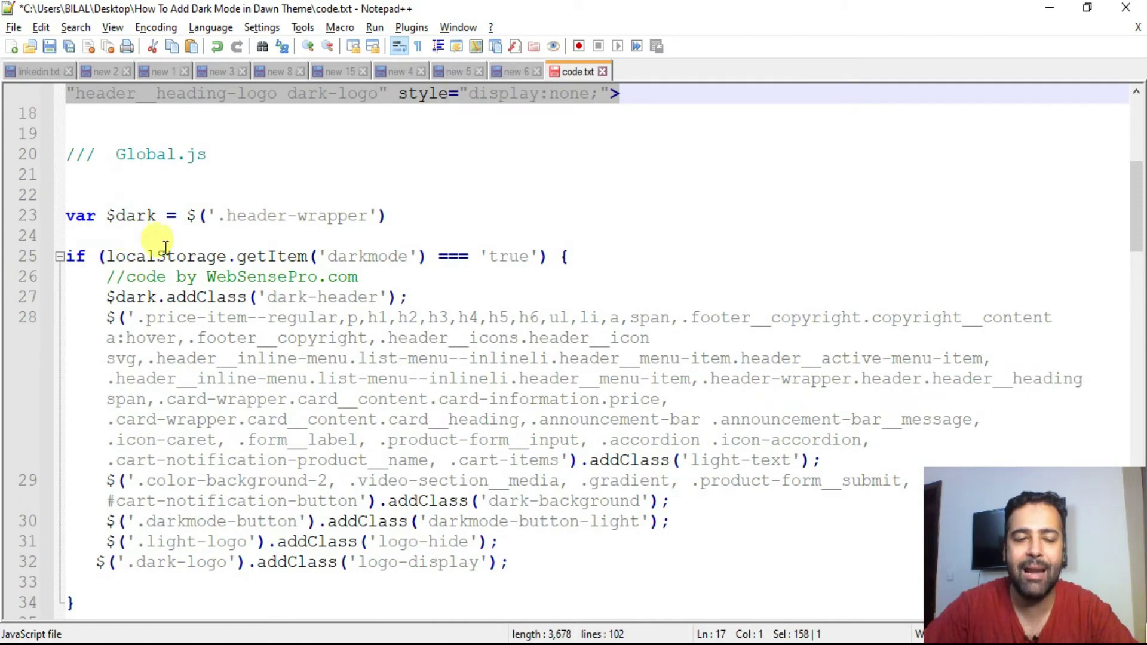
- Search files for 'global', open Assets > global.js, and add blank lines at its end
left_click_drag(248, 155, 99, 152)
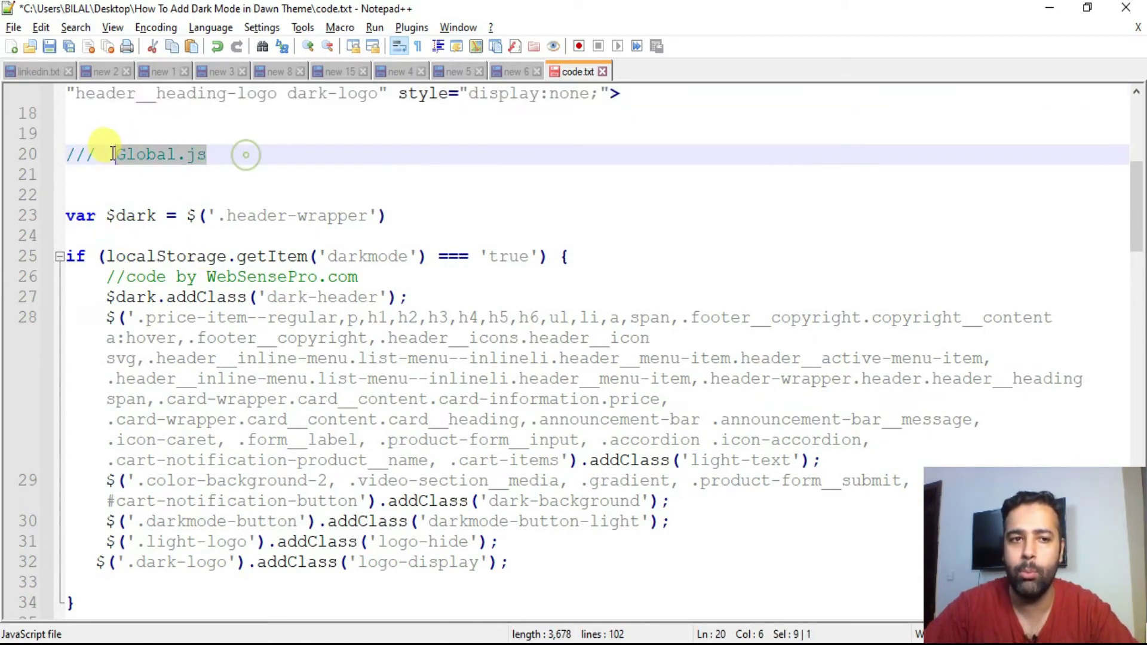
left_click(255, 277)
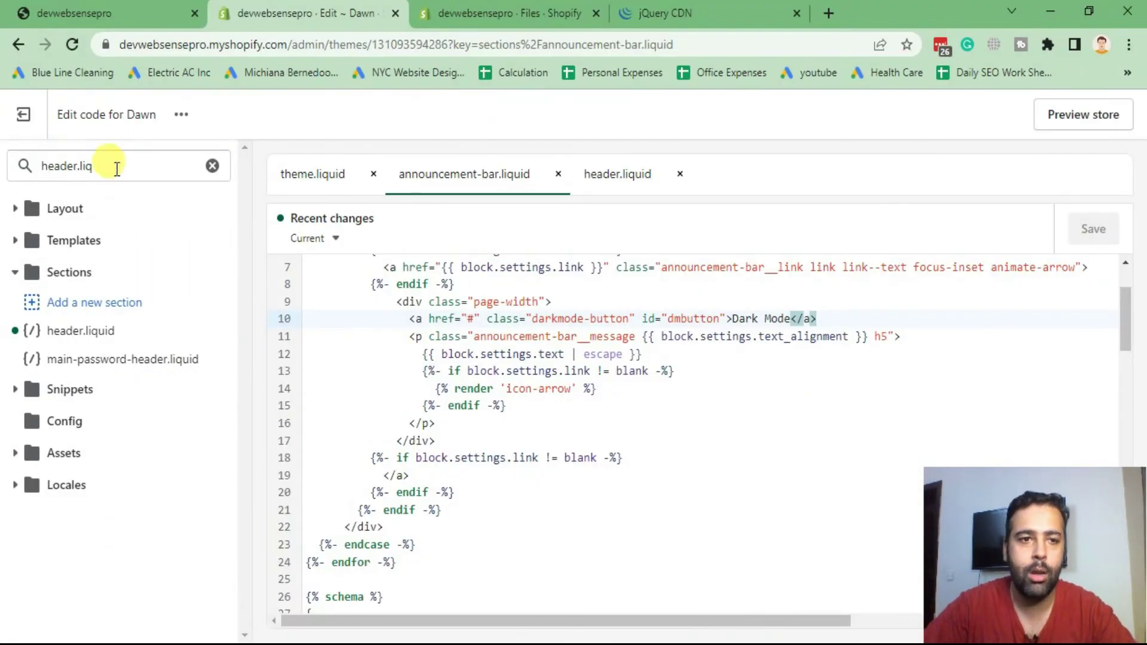
triple_click(143, 167)
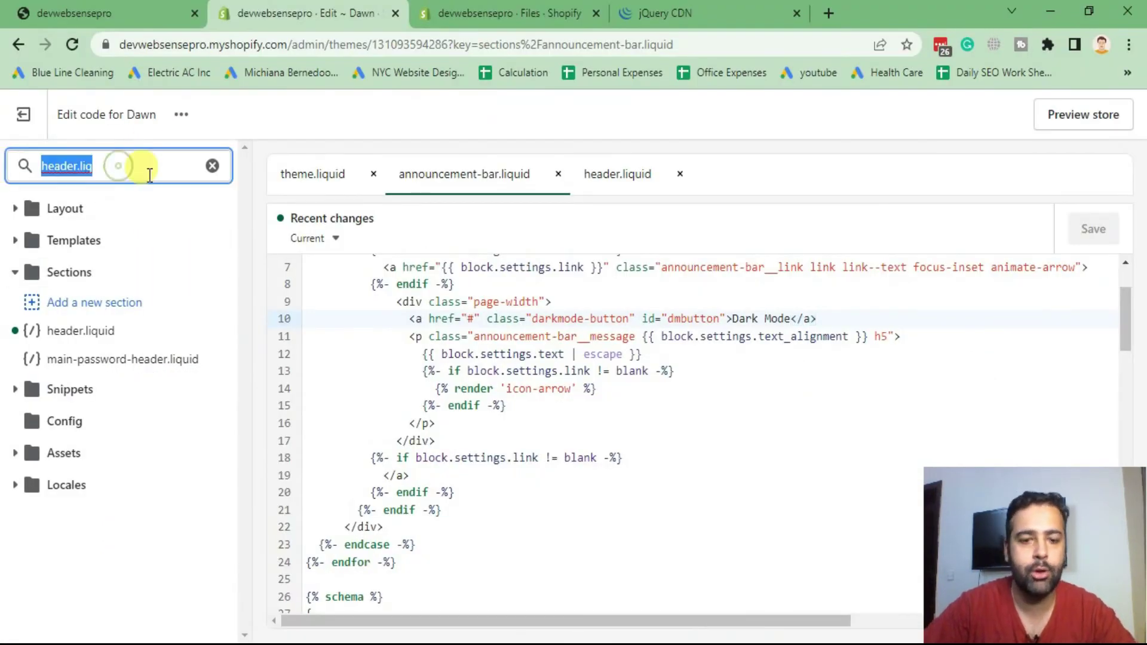
type("global")
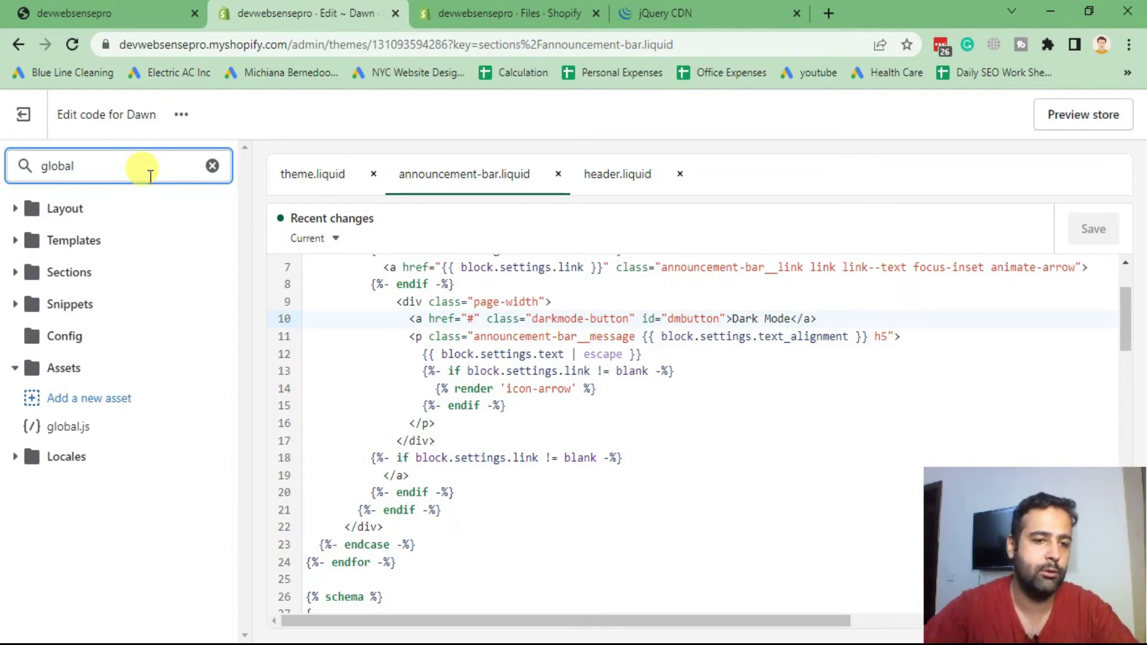
left_click(113, 429)
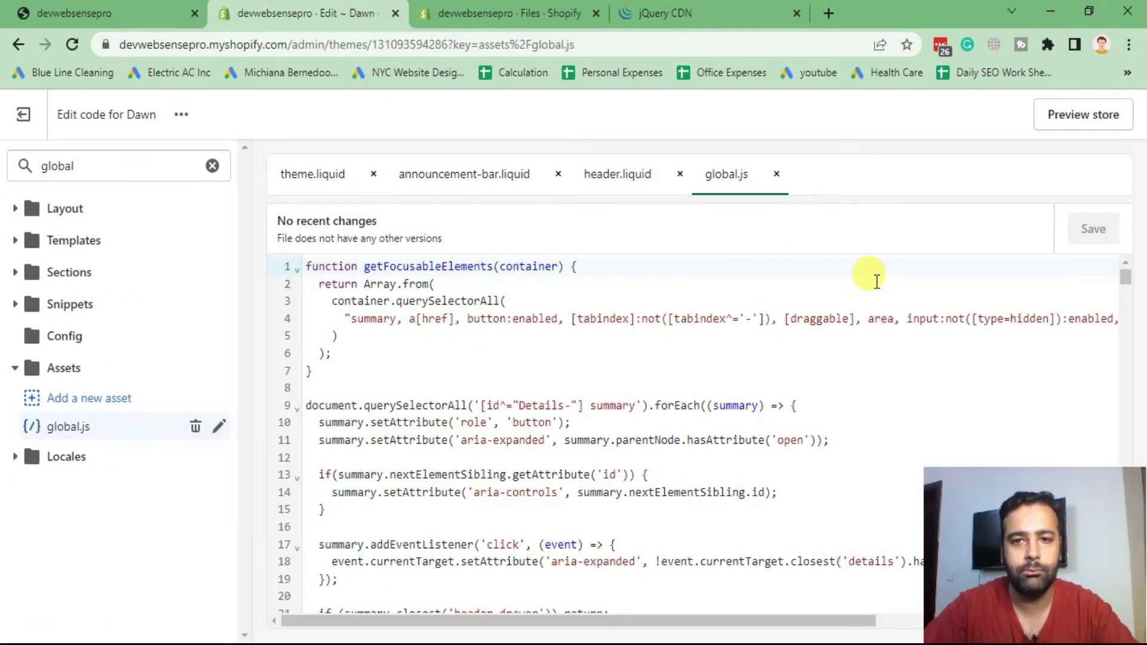
left_click_drag(1125, 278, 1140, 632)
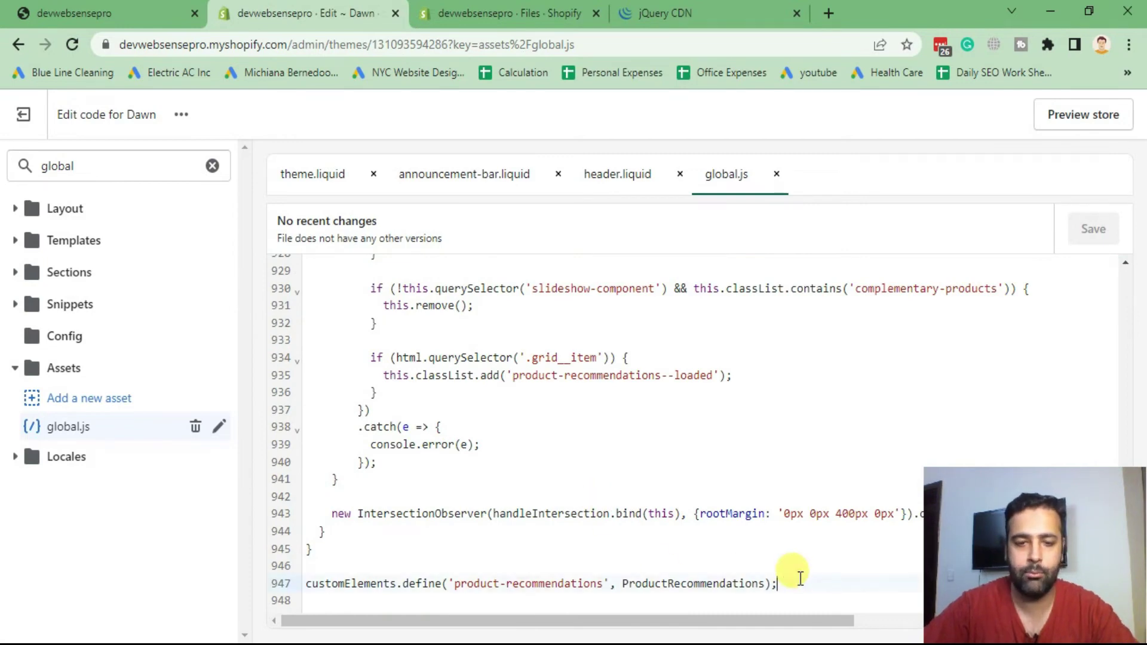
key("Return")
key("Return")
key("alt+Tab")
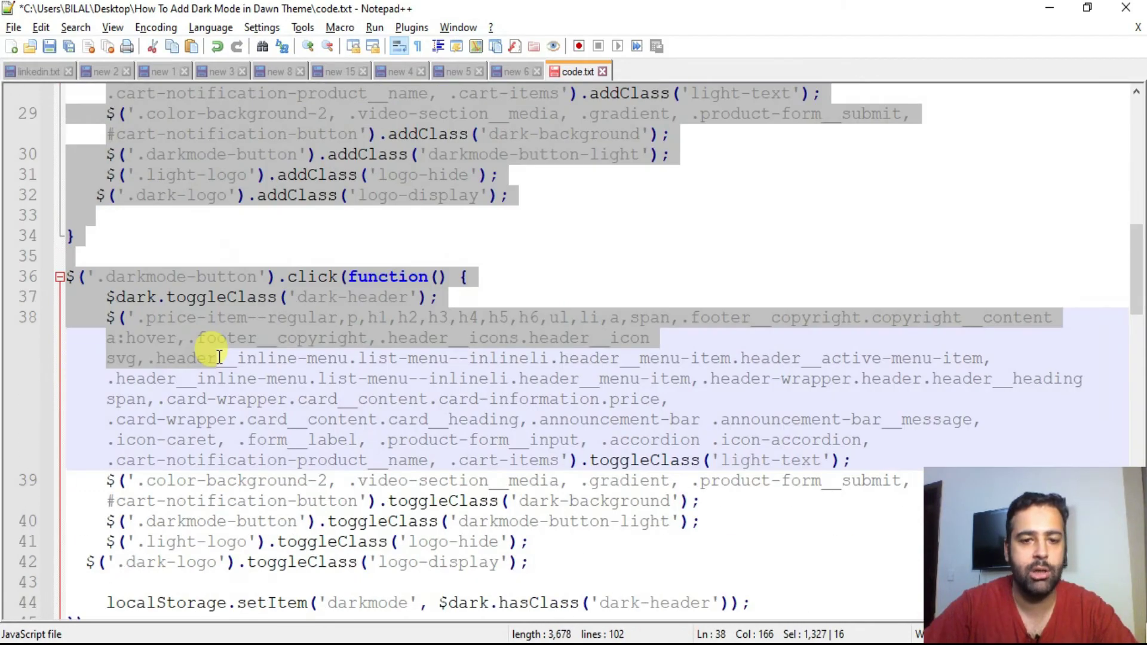
- Paste the dark-mode JavaScript block from the notes at the end of global.js and save
mouse_move(65, 215)
left_mouse_down()
mouse_move(218, 357)
mouse_move(203, 400)
mouse_move(191, 271)
left_mouse_up()
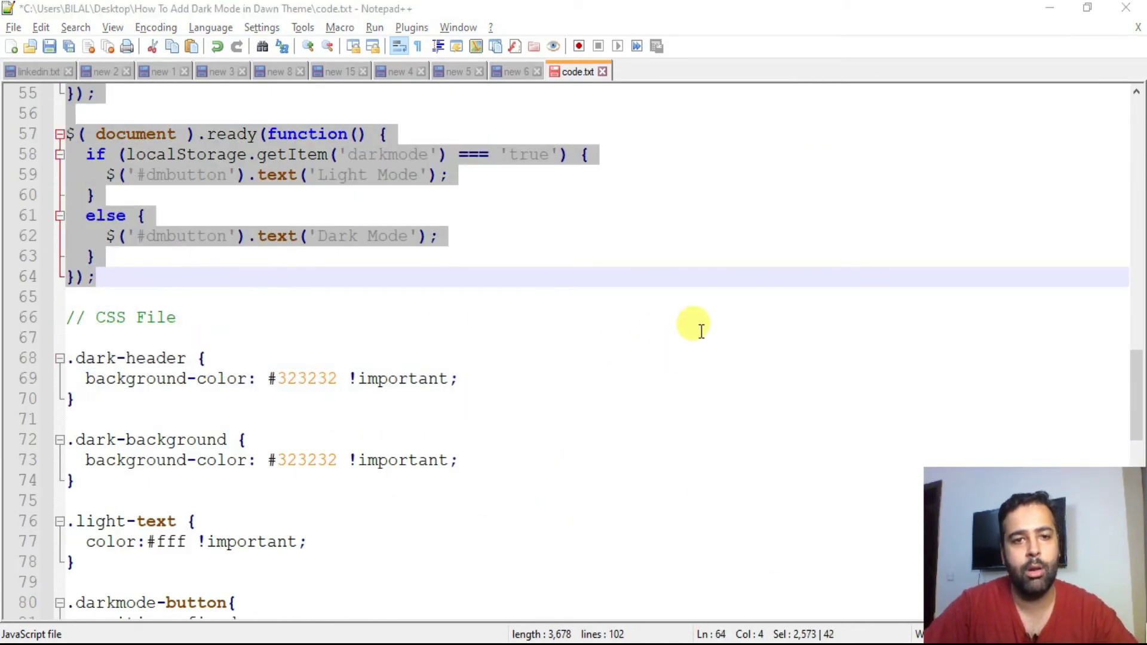
key("alt+Tab")
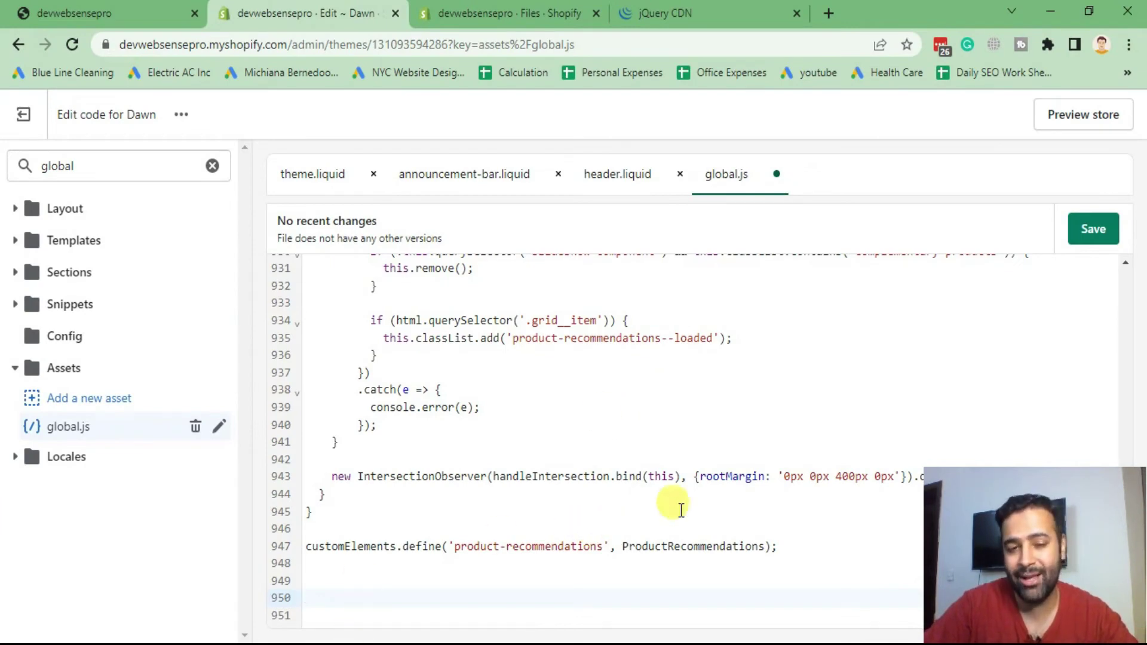
key("ctrl+v")
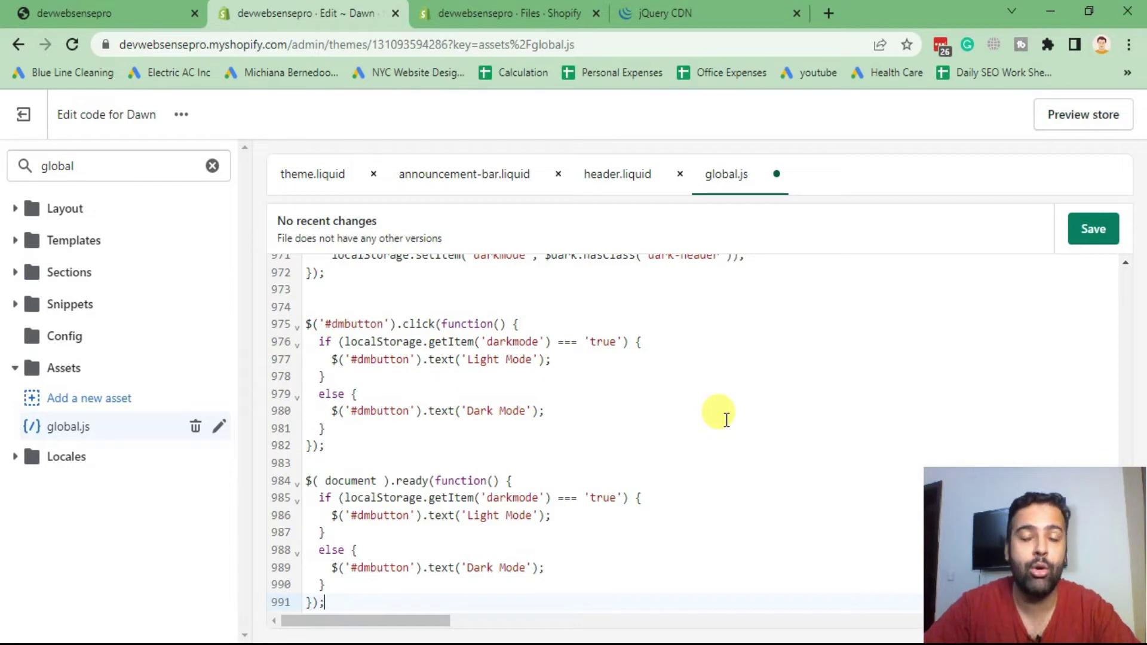
scroll(644, 410, "up", 3)
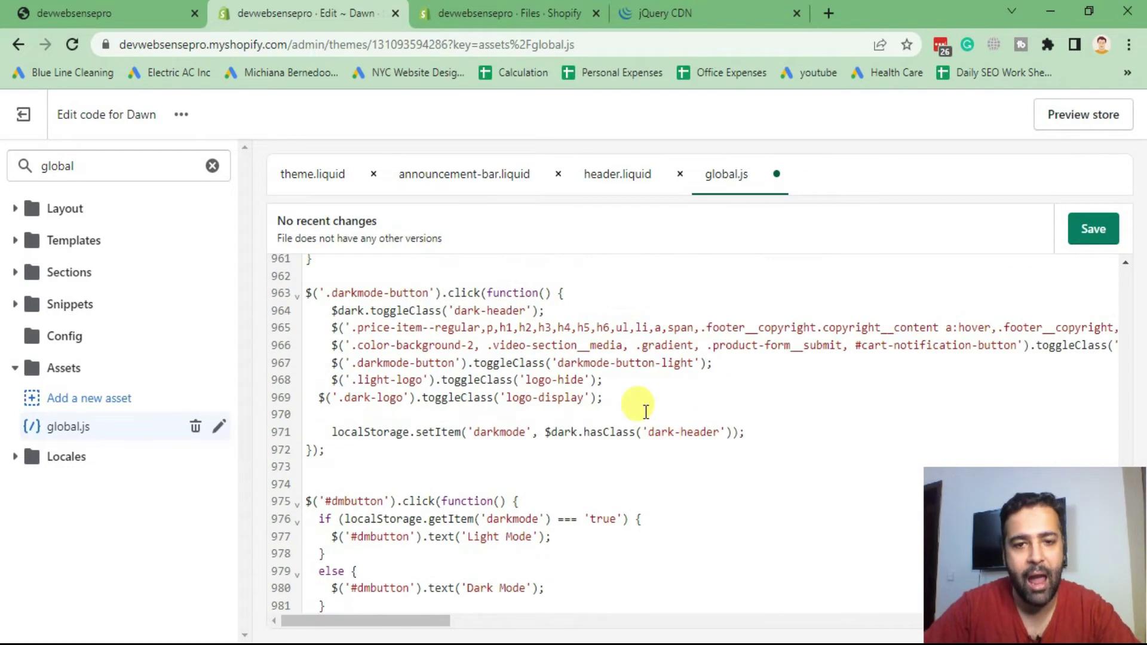
scroll(613, 416, "up", 3)
scroll(613, 416, "up", 3)
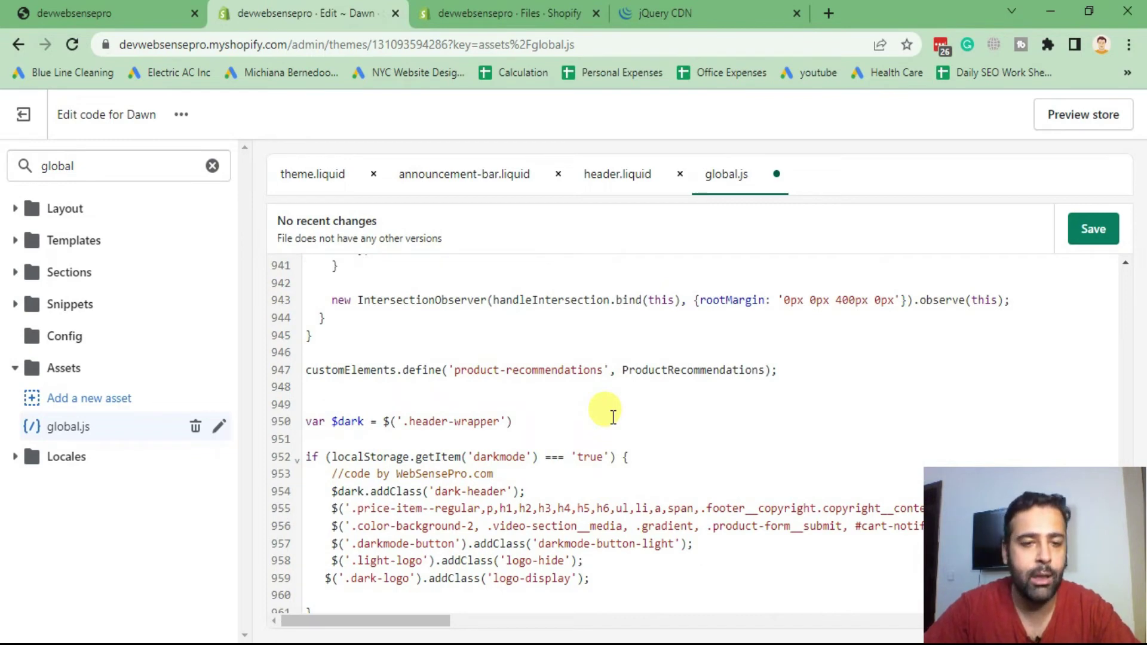
left_click(1077, 233)
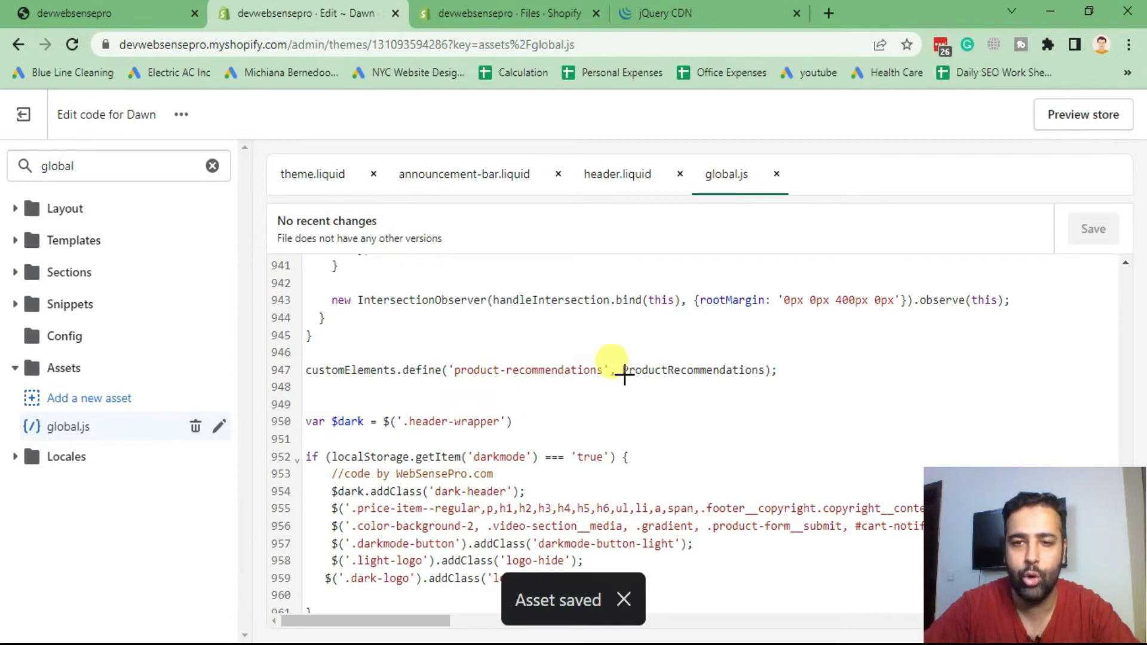
- Select the remaining dark-mode CSS rules at the end of the notes, up to the final brace
key("alt+Tab")
scroll(361, 295, "down", 2)
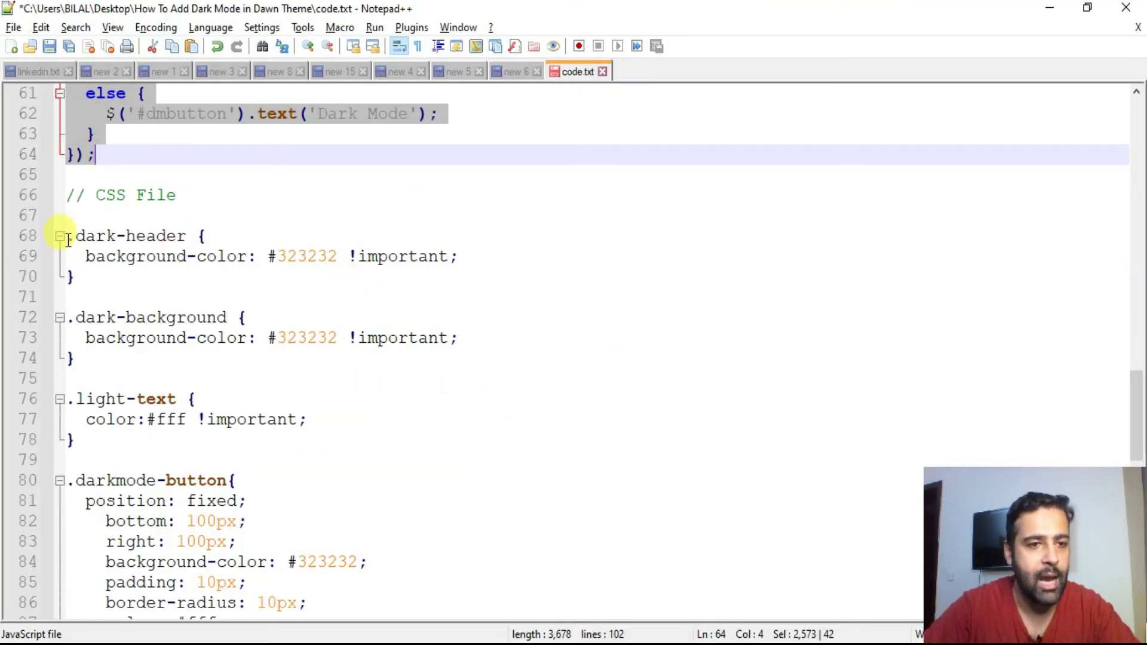
left_click_drag(67, 241, 345, 399)
key("ctrl+shift+End")
scroll(341, 403, "up", 2)
scroll(313, 351, "up", 2)
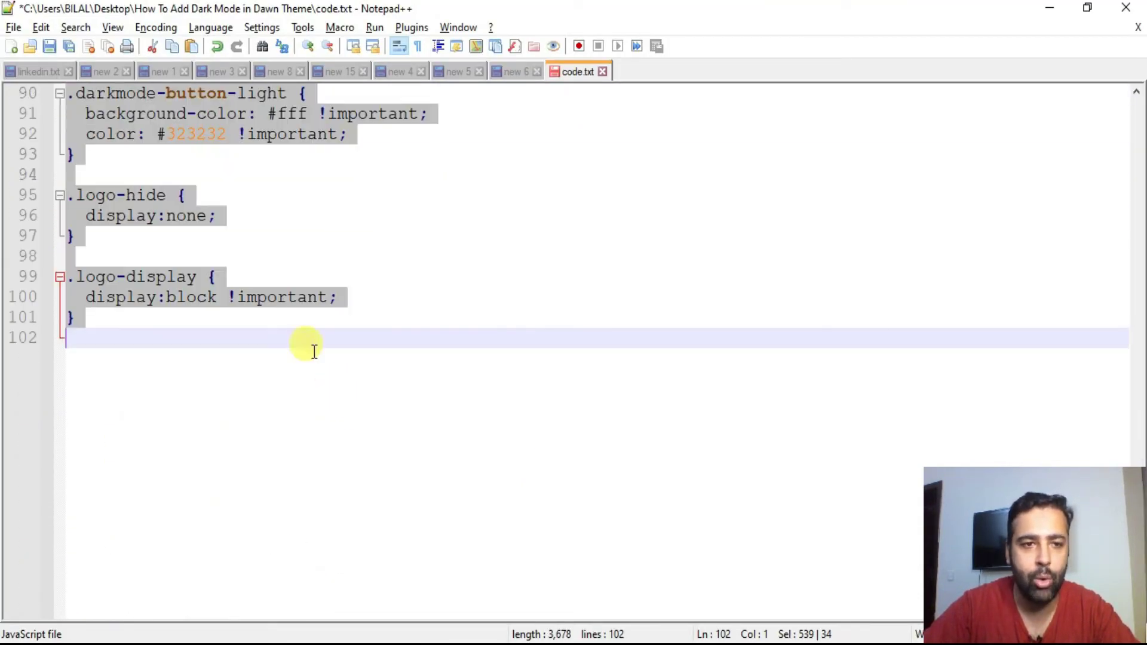
left_click_drag(314, 351, 298, 324)
- Paste the dark-mode button and logo CSS rules at the end of base.css and save it
key("alt+Tab")
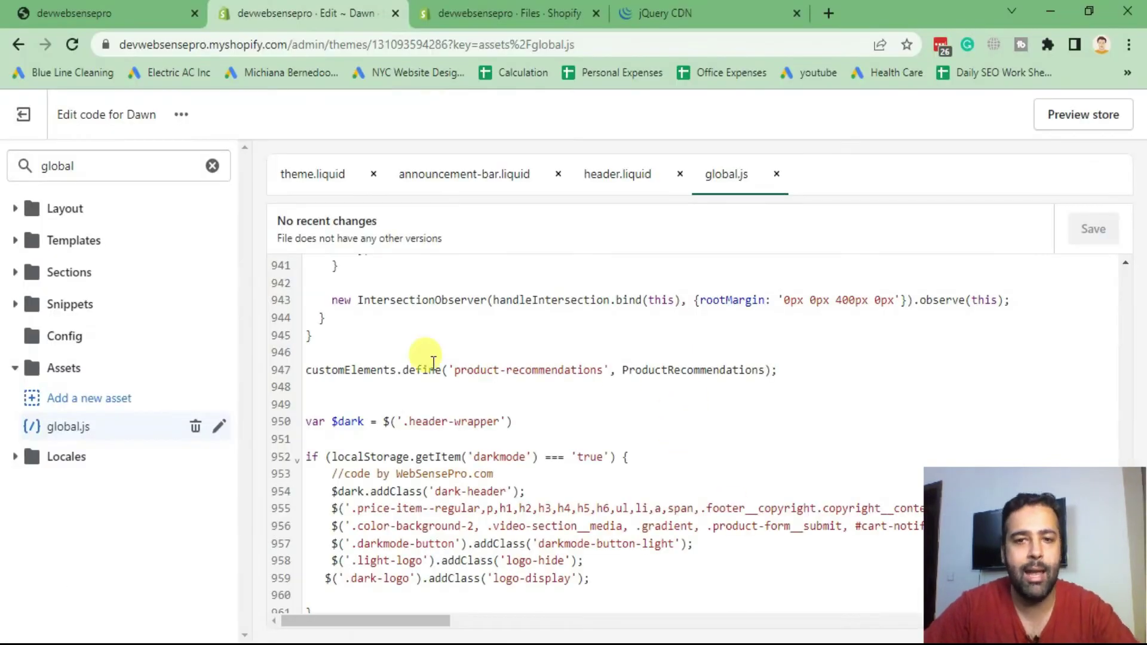
left_click_drag(110, 169, 32, 170)
type("css")
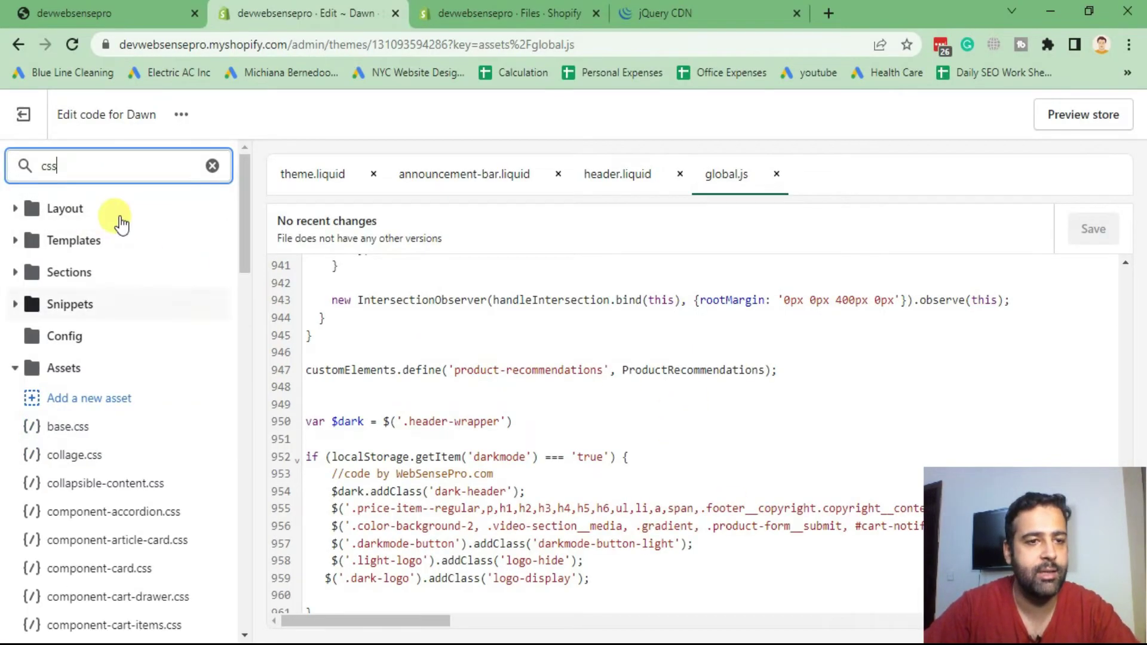
scroll(179, 325, "down", 3)
scroll(180, 325, "up", 3)
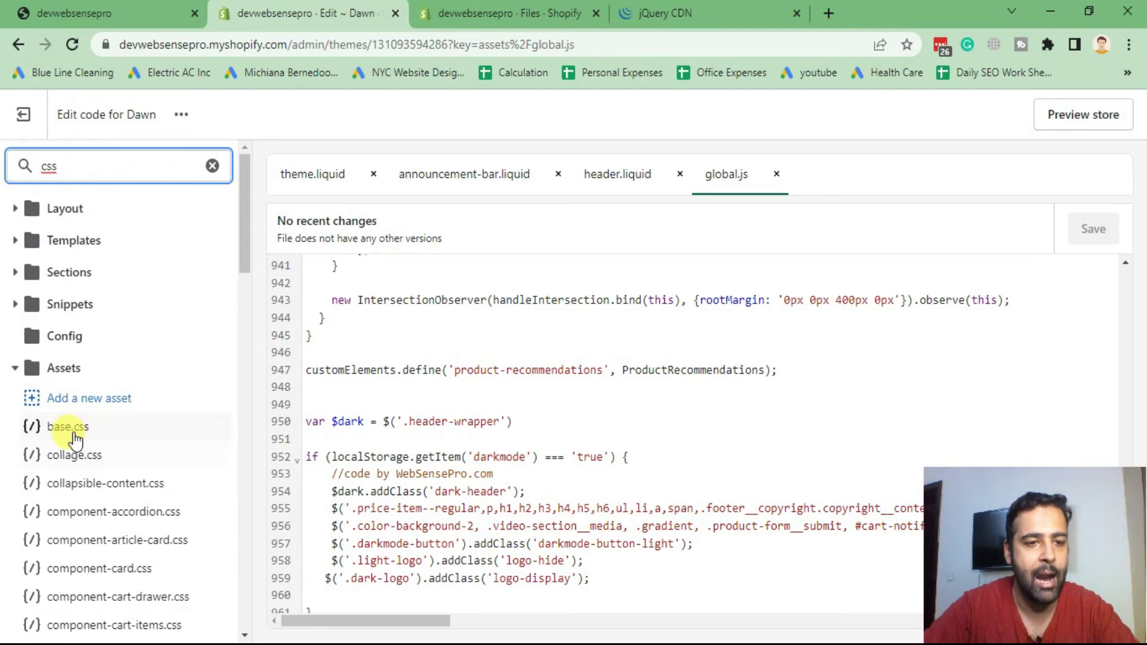
left_click(70, 427)
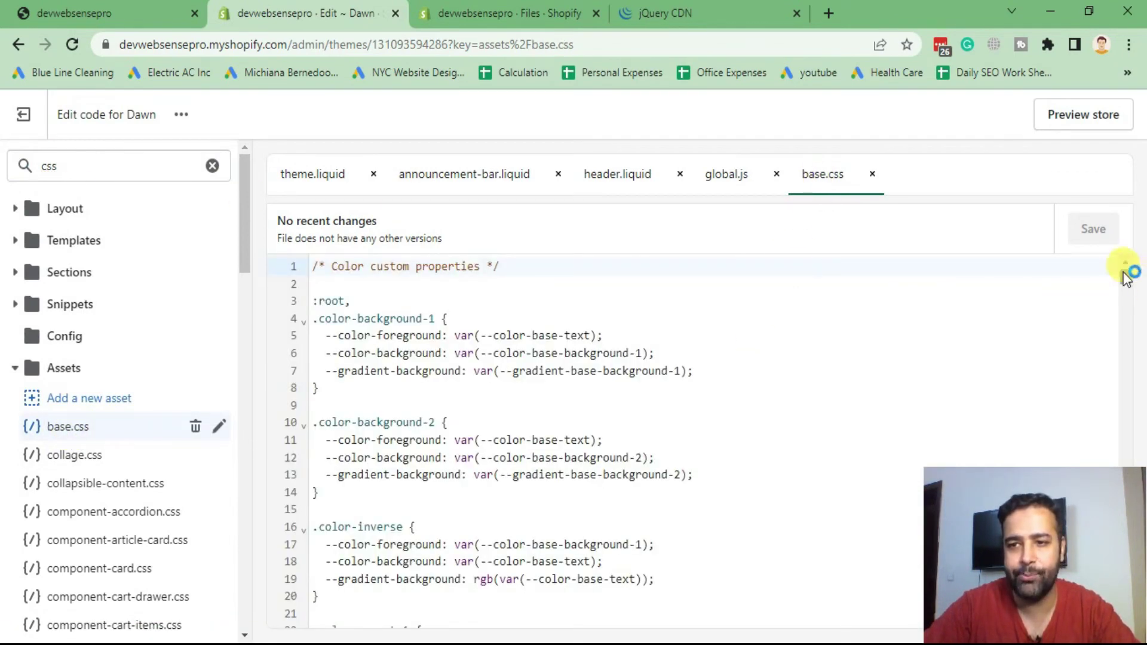
left_click_drag(1126, 276, 1126, 281)
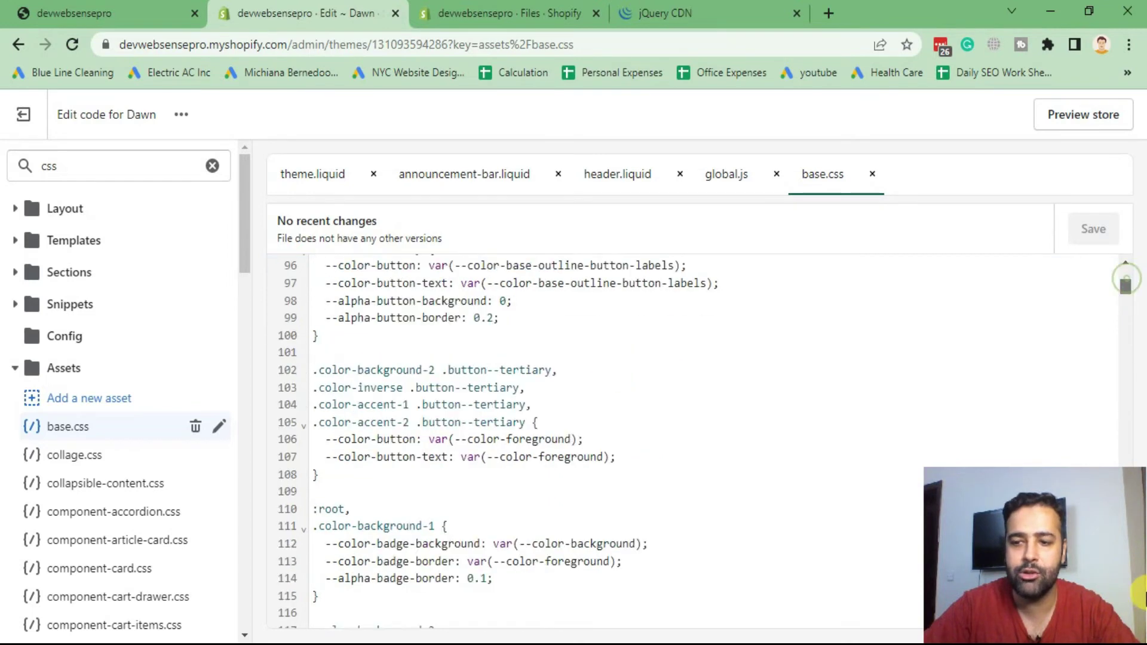
left_click_drag(1139, 593, 1125, 618)
scroll(904, 422, "up", 3)
scroll(806, 494, "down", 3)
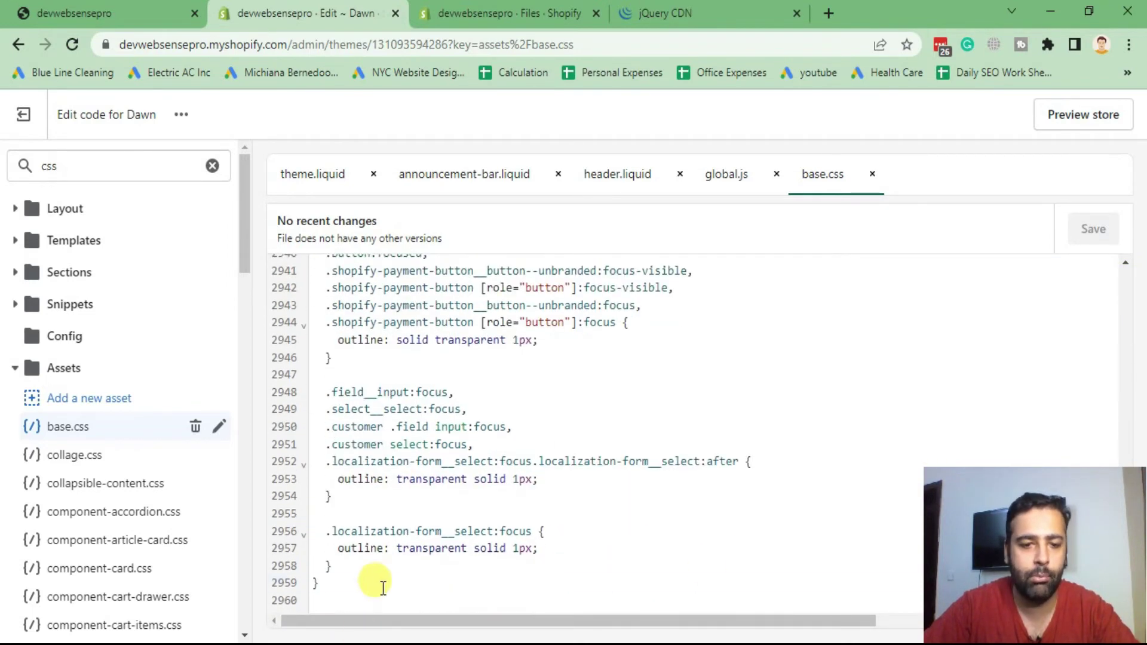
left_click(383, 587)
key("Return")
key("Return")
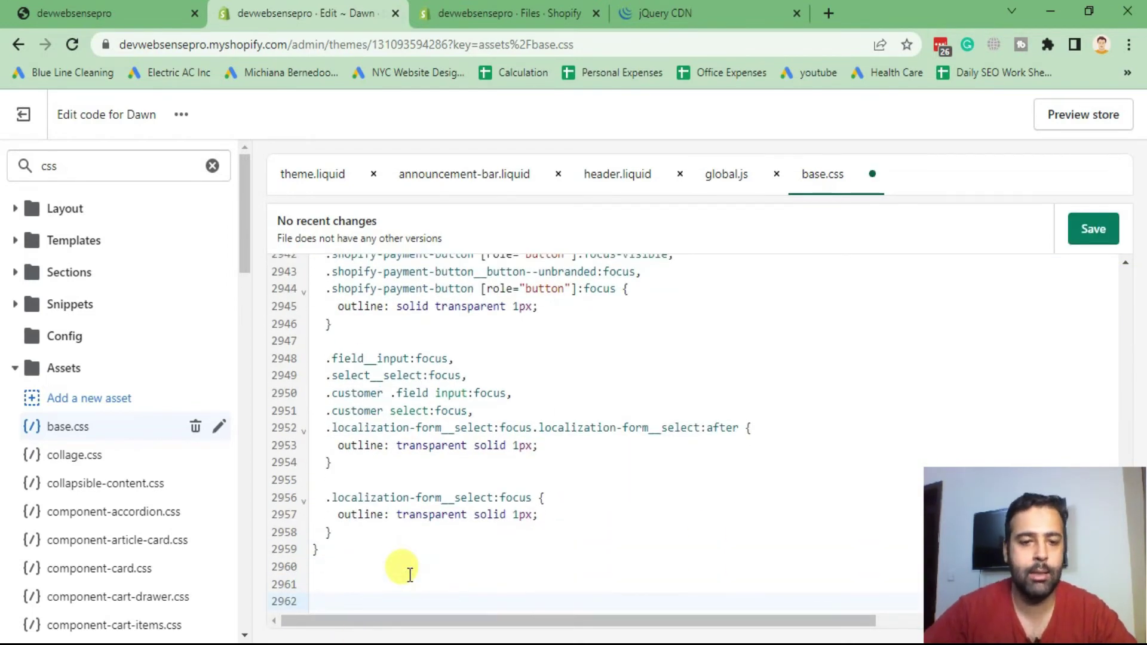
key("ctrl+v")
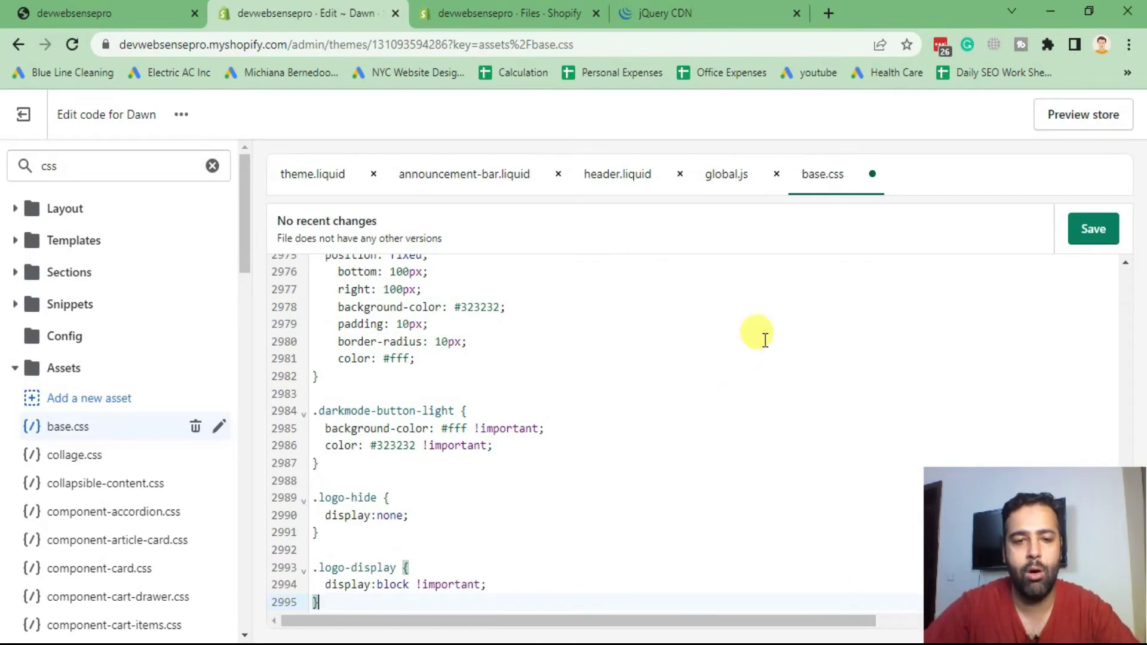
left_click(1086, 229)
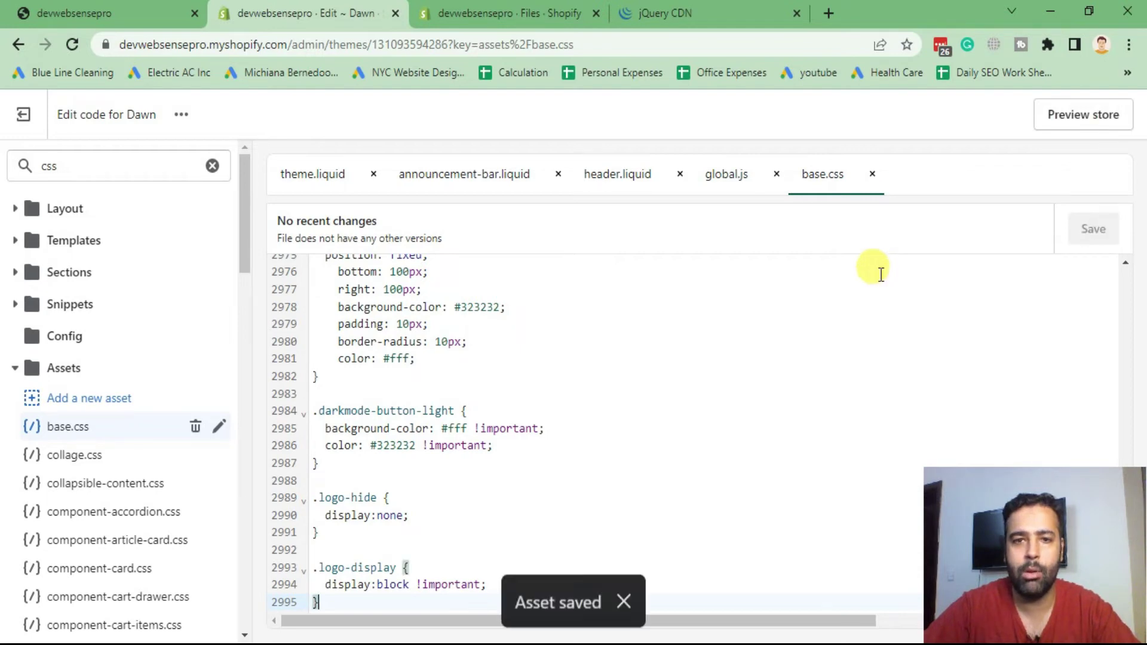
left_click(90, 13)
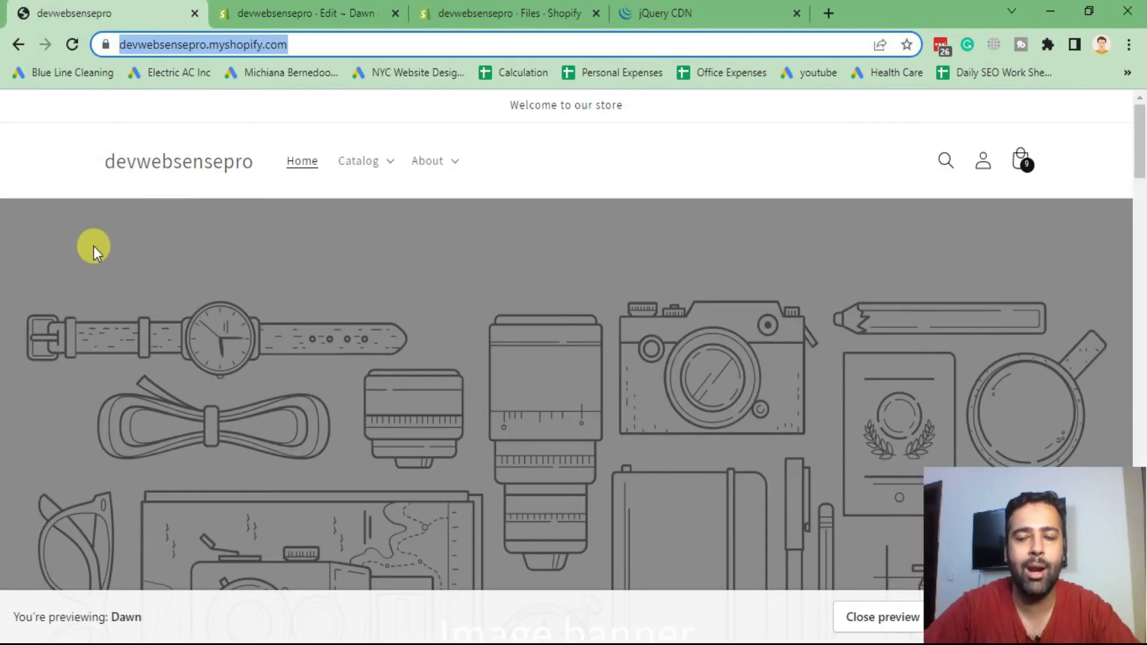
- Toggle the storefront light and dark, then browse Best Selling Products to the Black Glasses page
mouse_move(1010, 578)
left_mouse_down()
mouse_move(227, 531)
mouse_move(81, 577)
left_mouse_up()
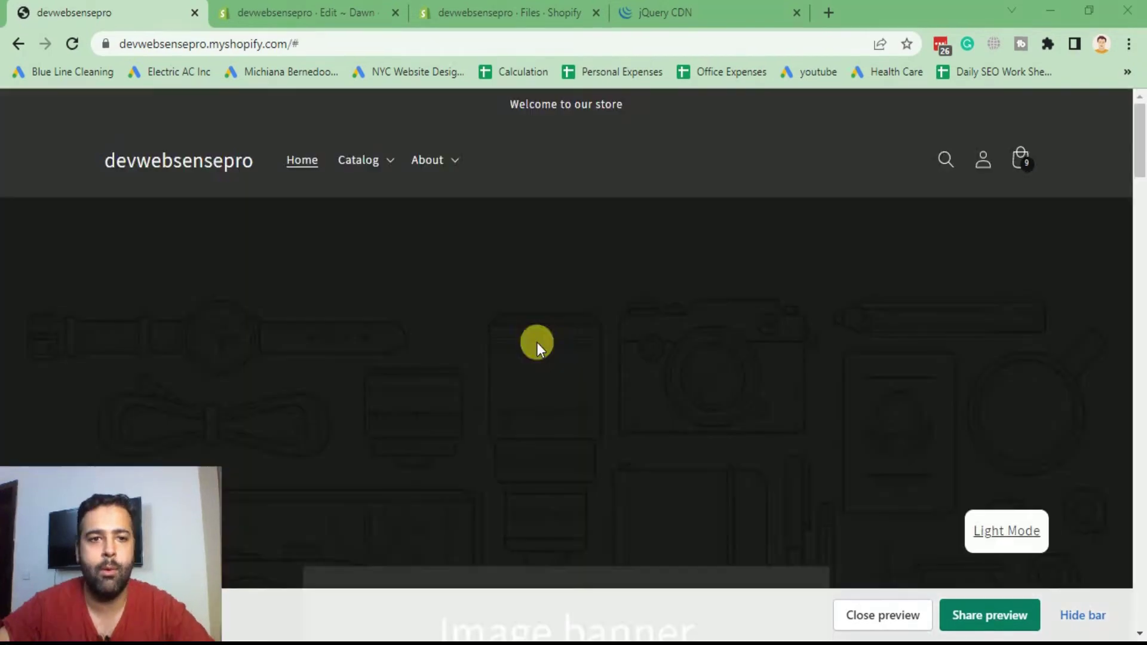
scroll(289, 242, "down", 2)
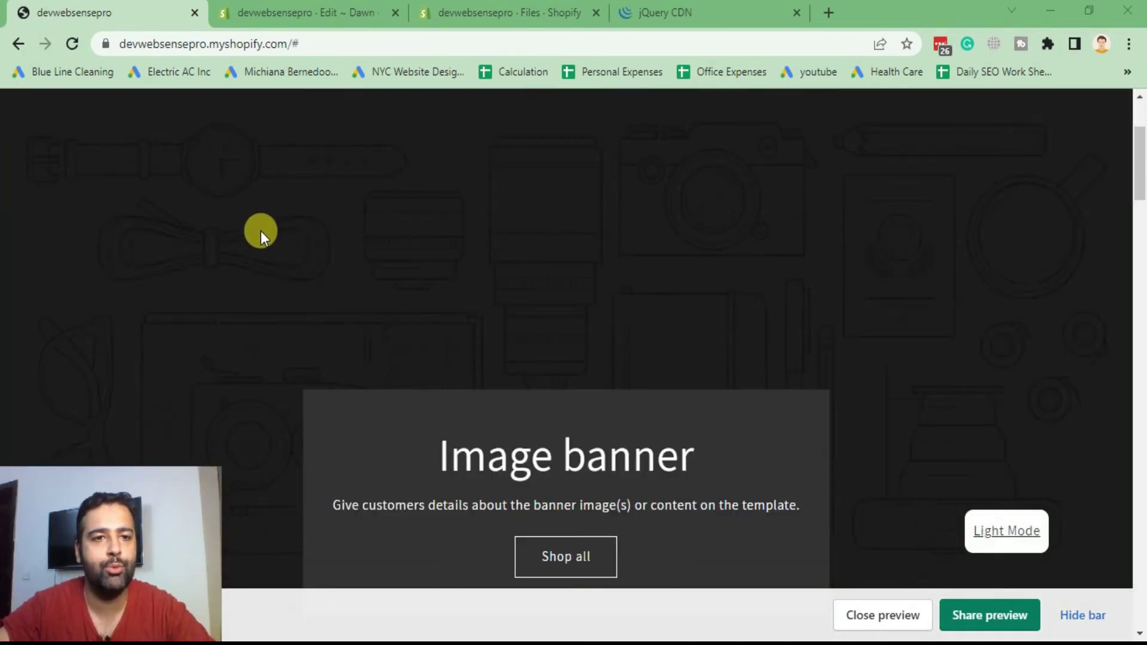
scroll(261, 230, "down", 8)
scroll(105, 269, "up", 10)
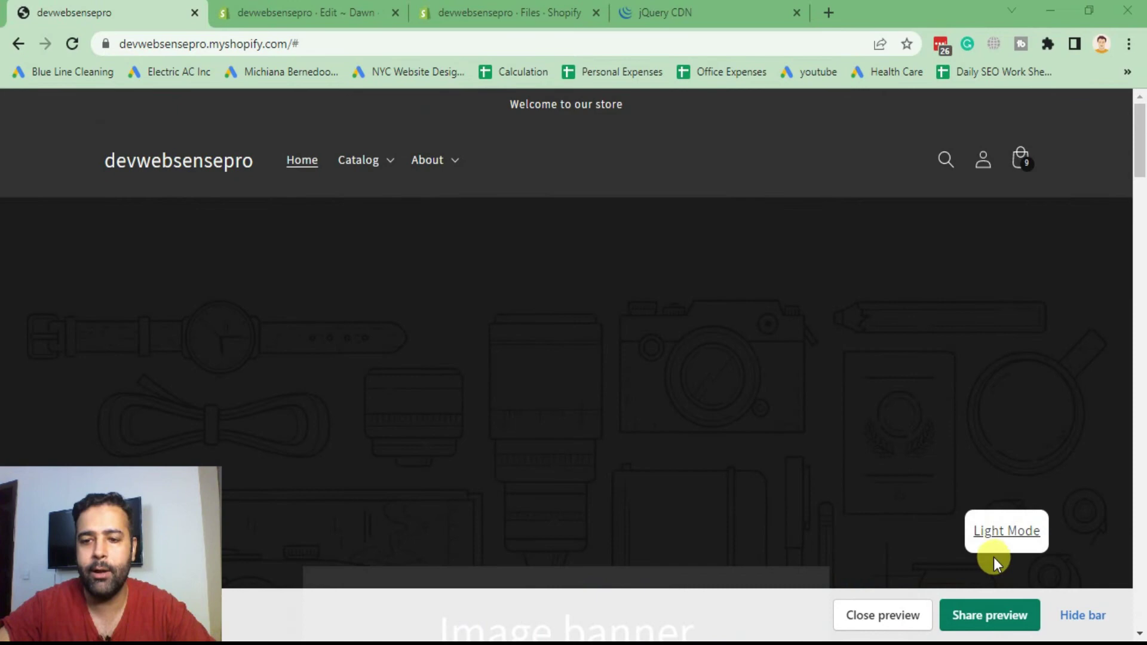
left_click(988, 536)
scroll(797, 229, "down", 3)
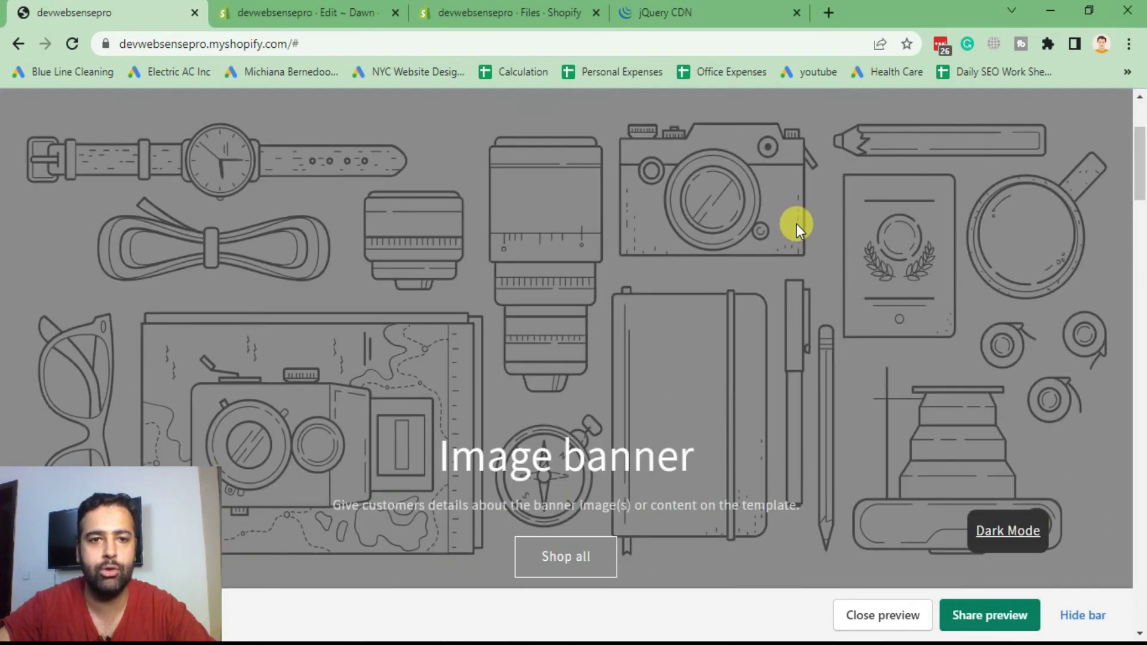
scroll(796, 229, "down", 6)
scroll(797, 228, "down", 3)
scroll(794, 252, "up", 4)
scroll(794, 250, "up", 5)
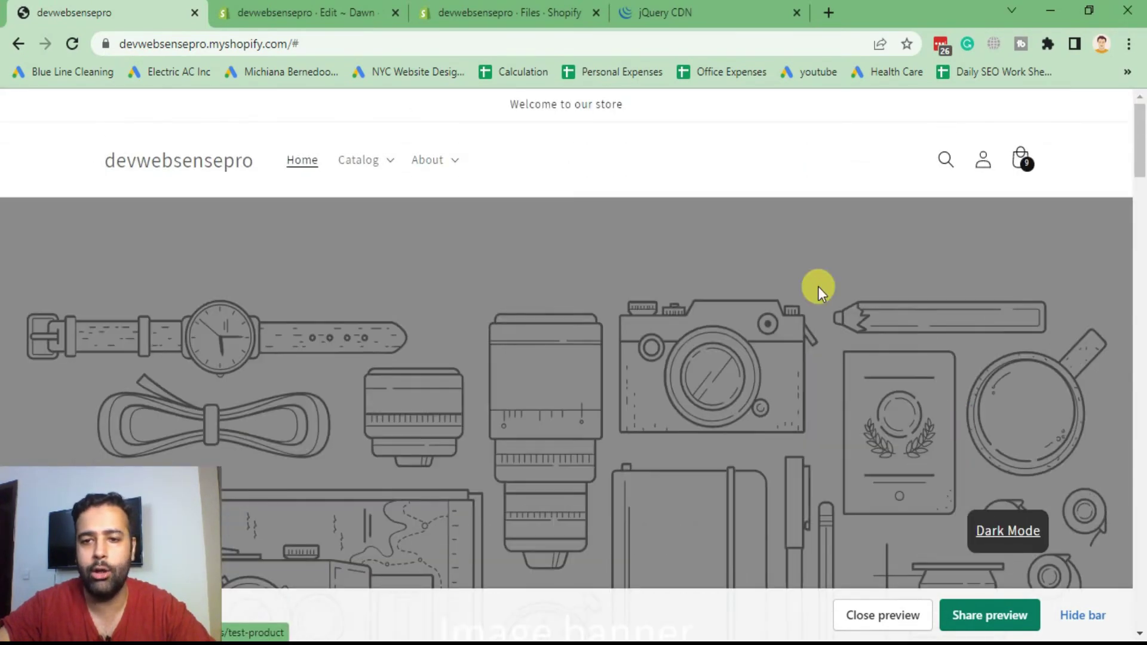
left_click(1013, 537)
scroll(790, 280, "down", 5)
scroll(790, 281, "up", 5)
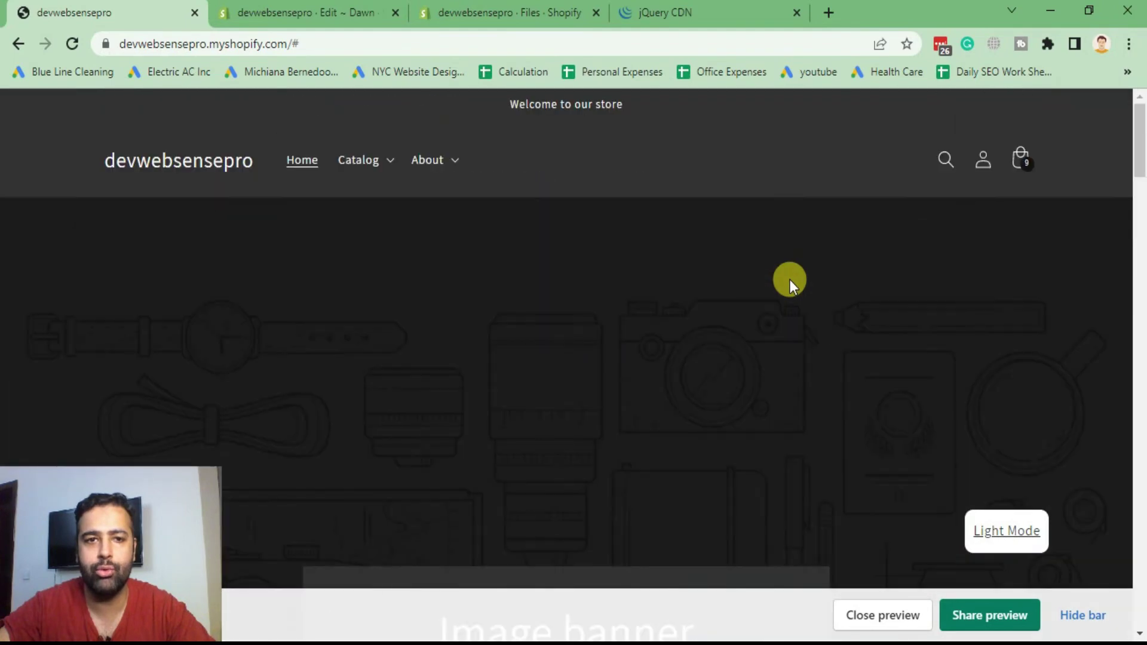
left_click(378, 164)
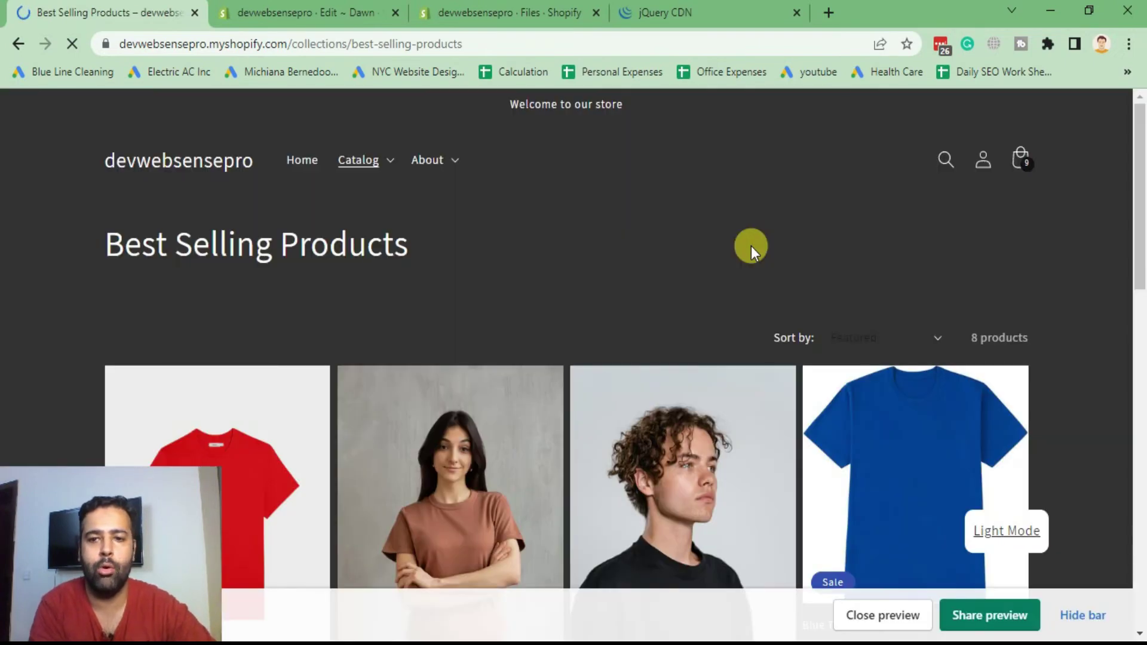
scroll(765, 246, "down", 5)
scroll(1001, 418, "down", 4)
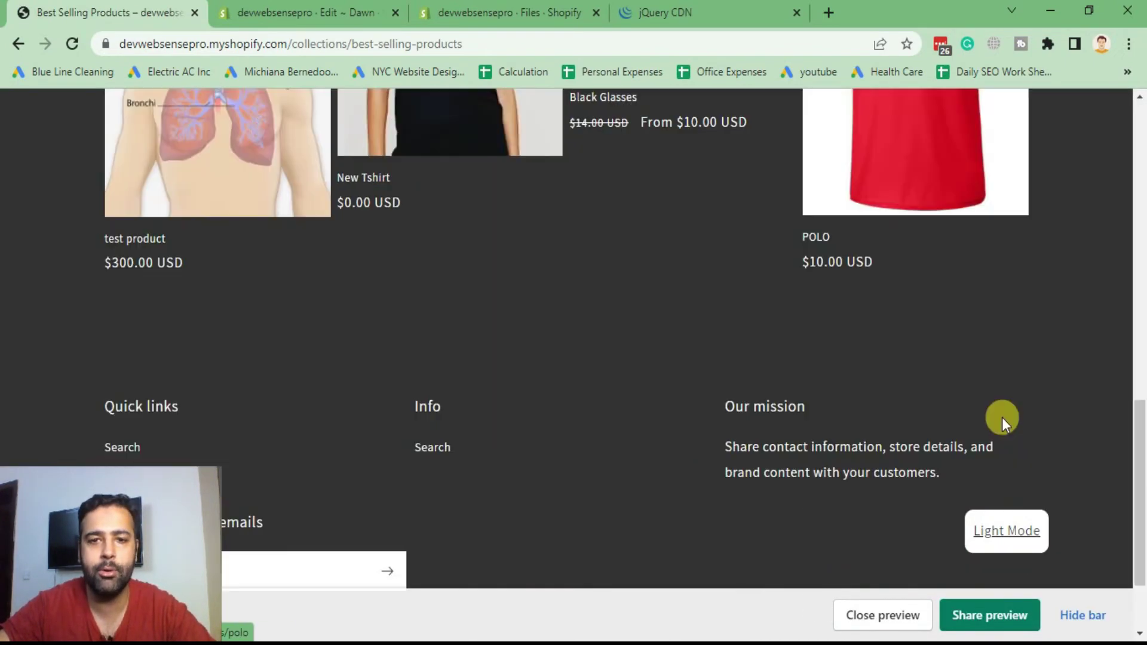
scroll(1002, 417, "up", 4)
left_click(678, 343)
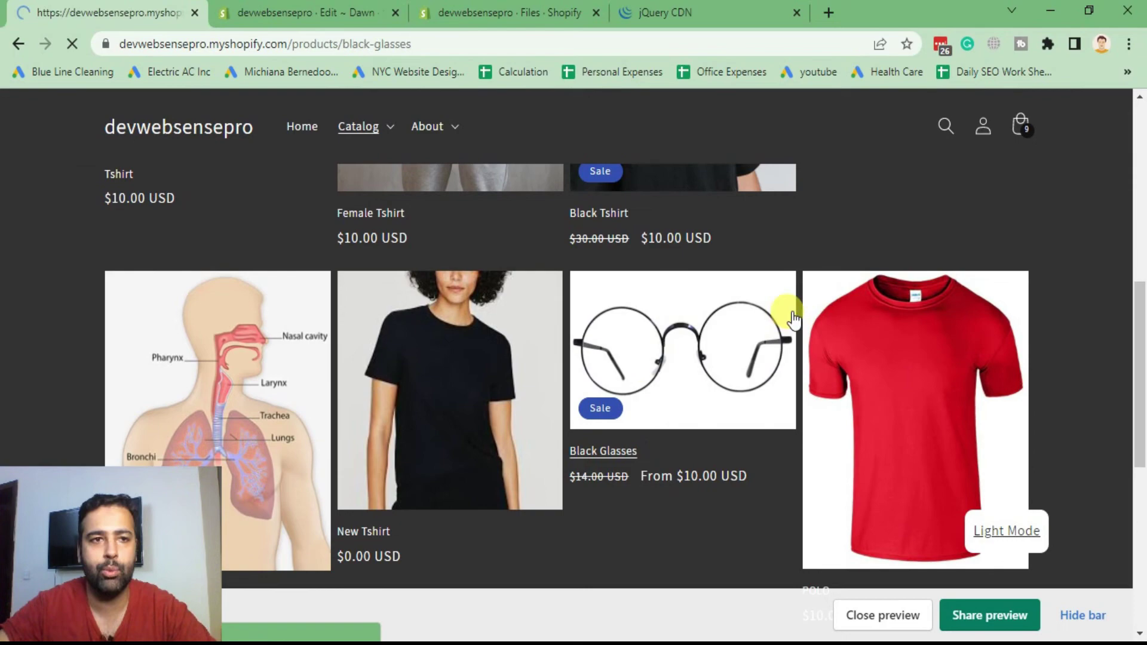
scroll(992, 255, "down", 2)
scroll(982, 298, "down", 4)
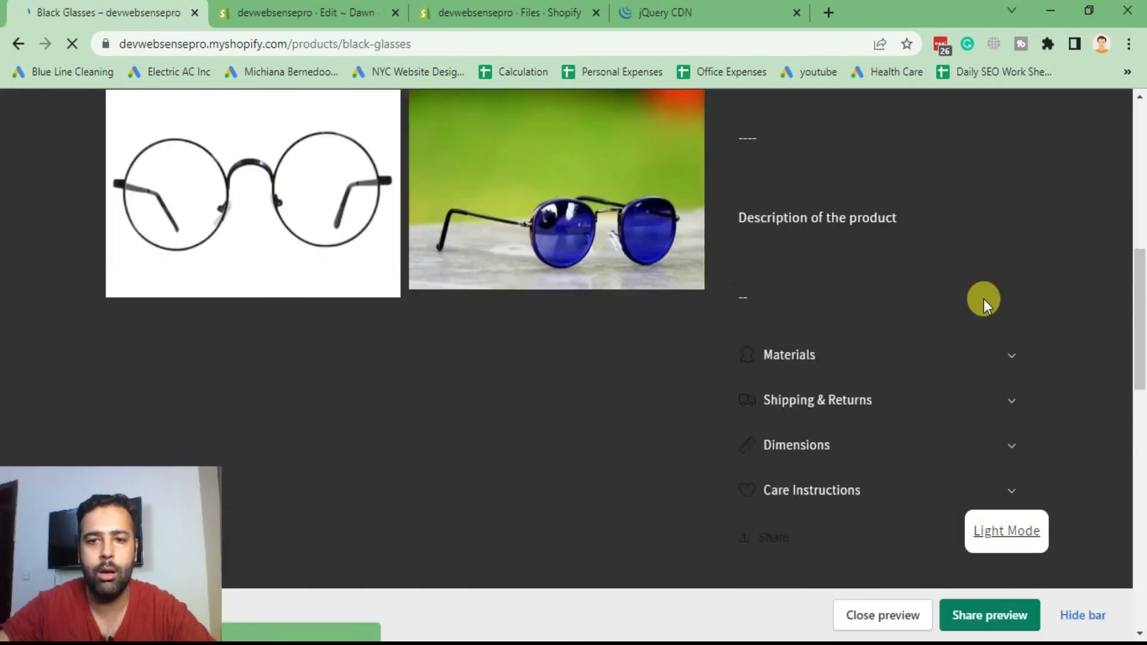
scroll(982, 299, "up", 6)
scroll(993, 249, "down", 4)
scroll(988, 310, "down", 4)
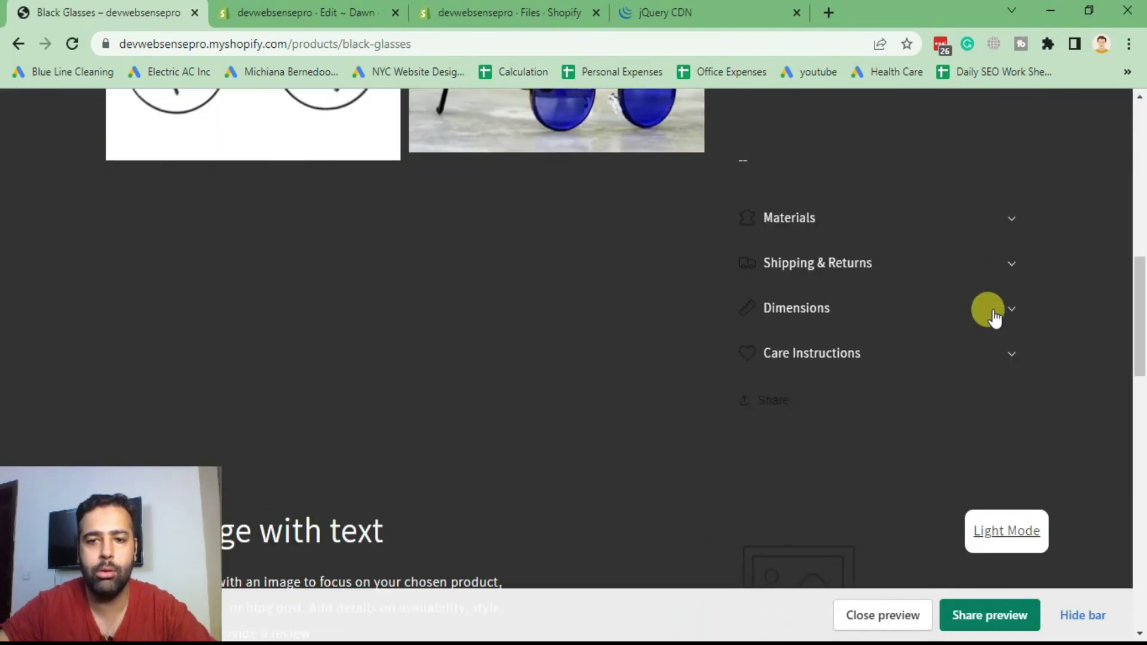
scroll(993, 308, "up", 8)
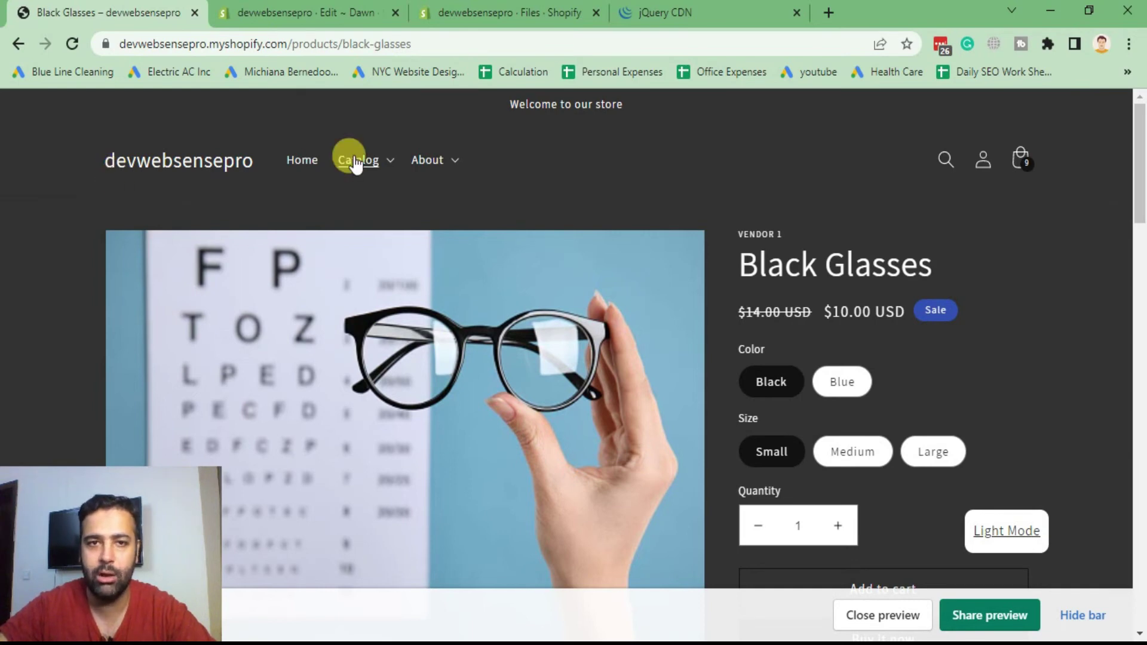
left_click(466, 13)
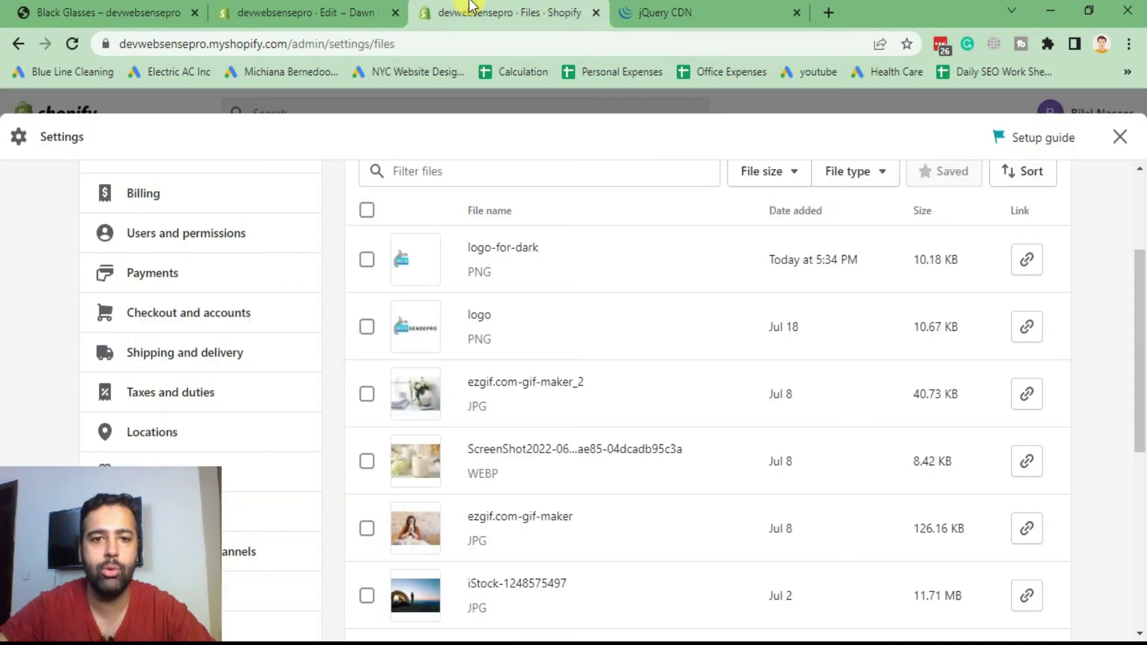
- Leave Settings and open the Dawn theme customizer from Online Store
left_click(1120, 137)
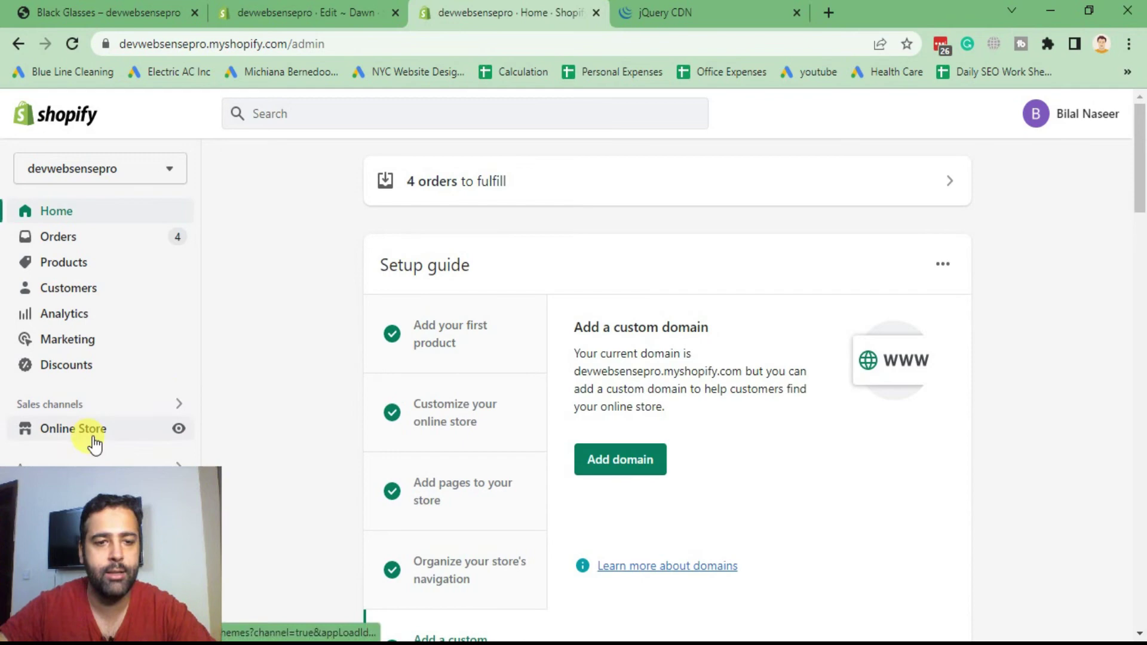
left_click(74, 429)
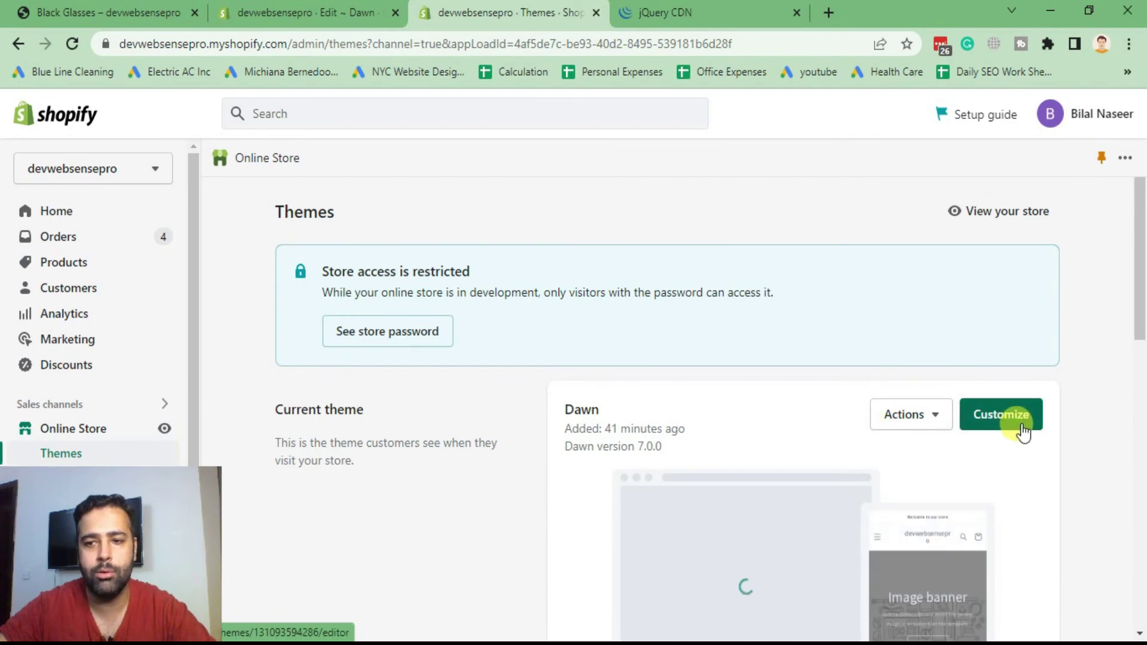
left_click(1023, 433)
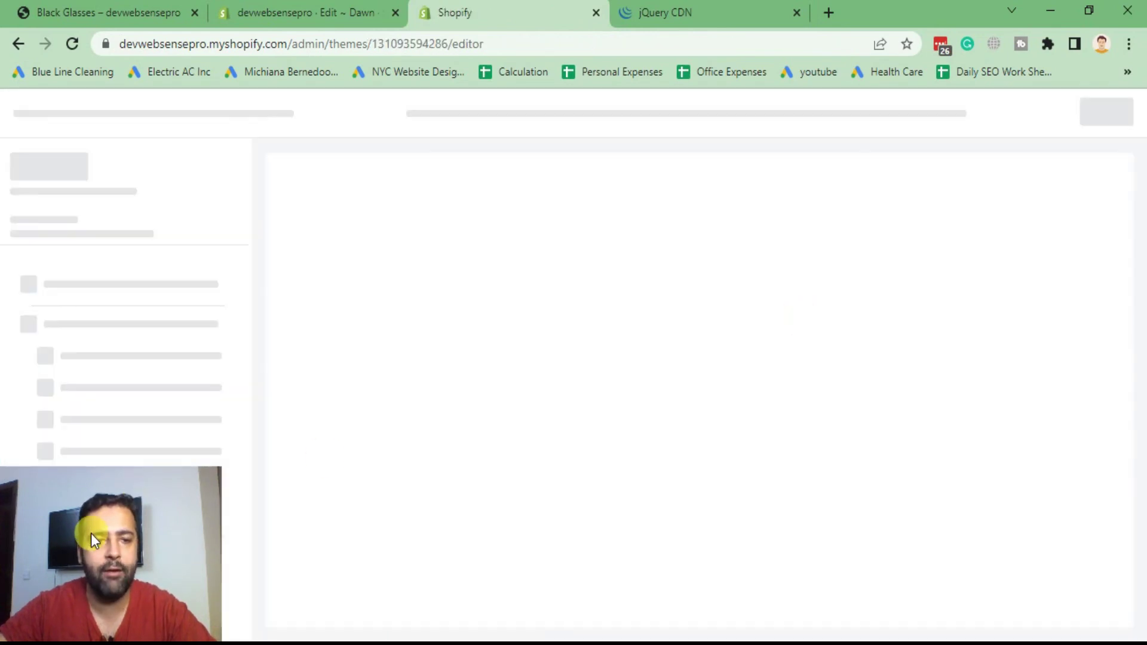
left_click_drag(91, 533, 1015, 533)
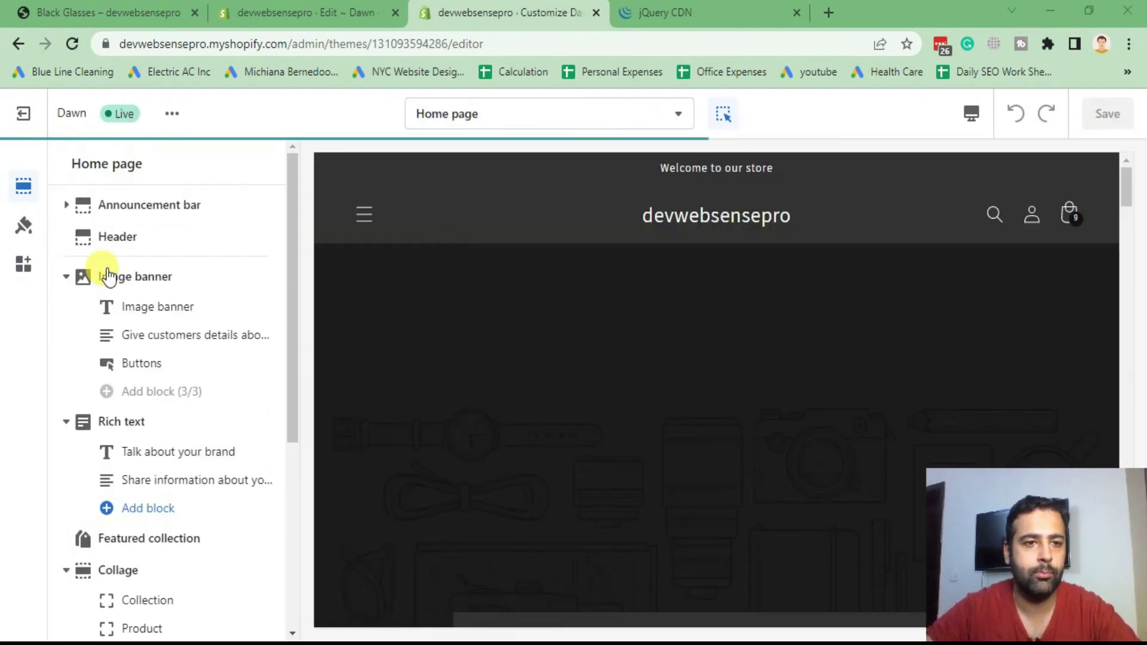
- Replace the header logo with the WEBSENSEPRO image and save the theme
left_click(136, 238)
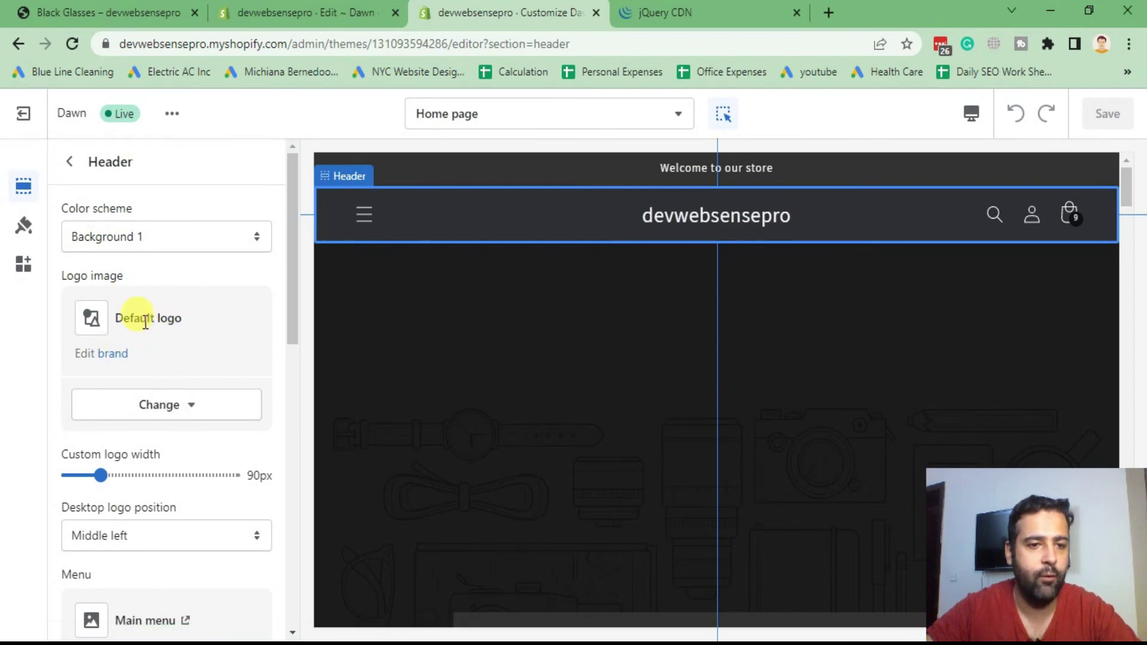
left_click(192, 411)
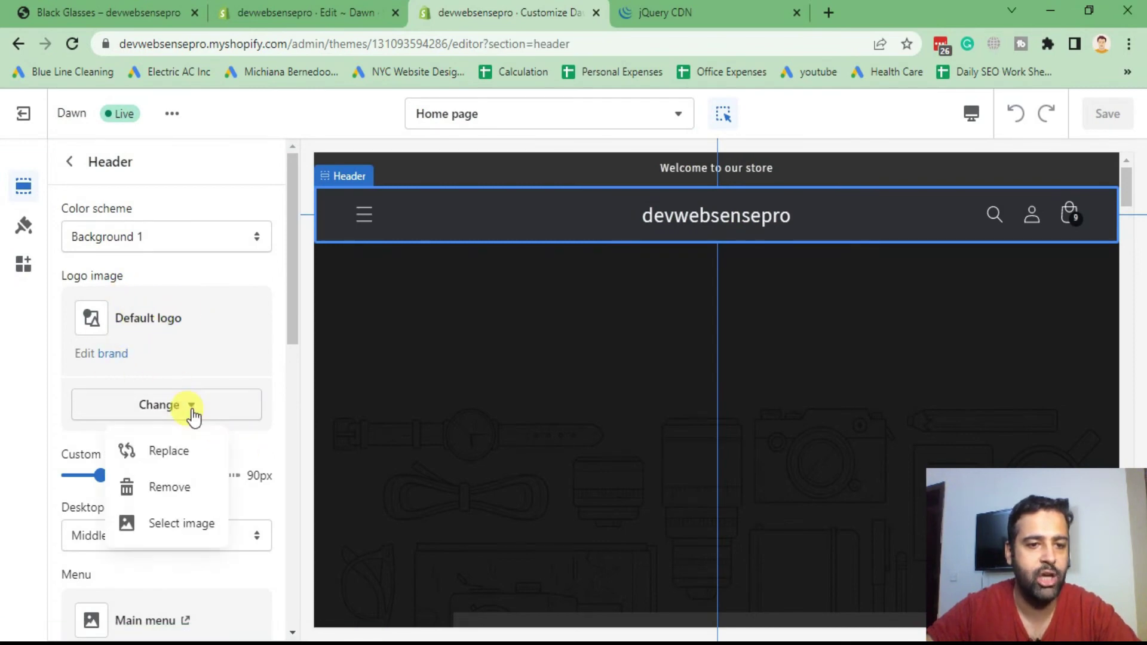
left_click(207, 519)
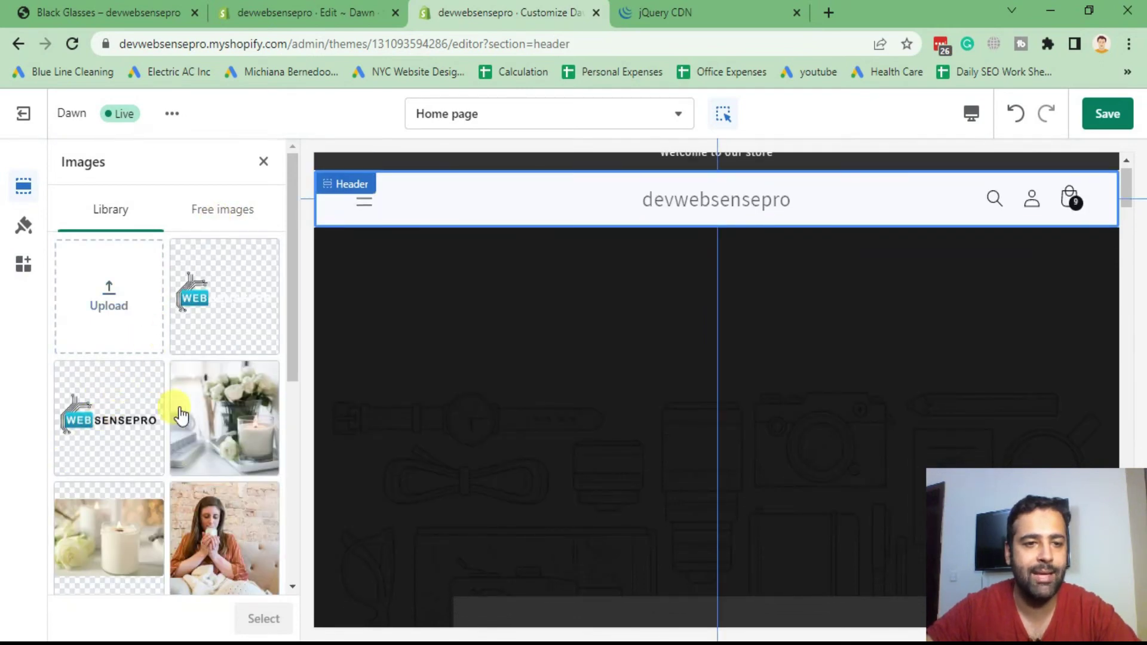
left_click(131, 431)
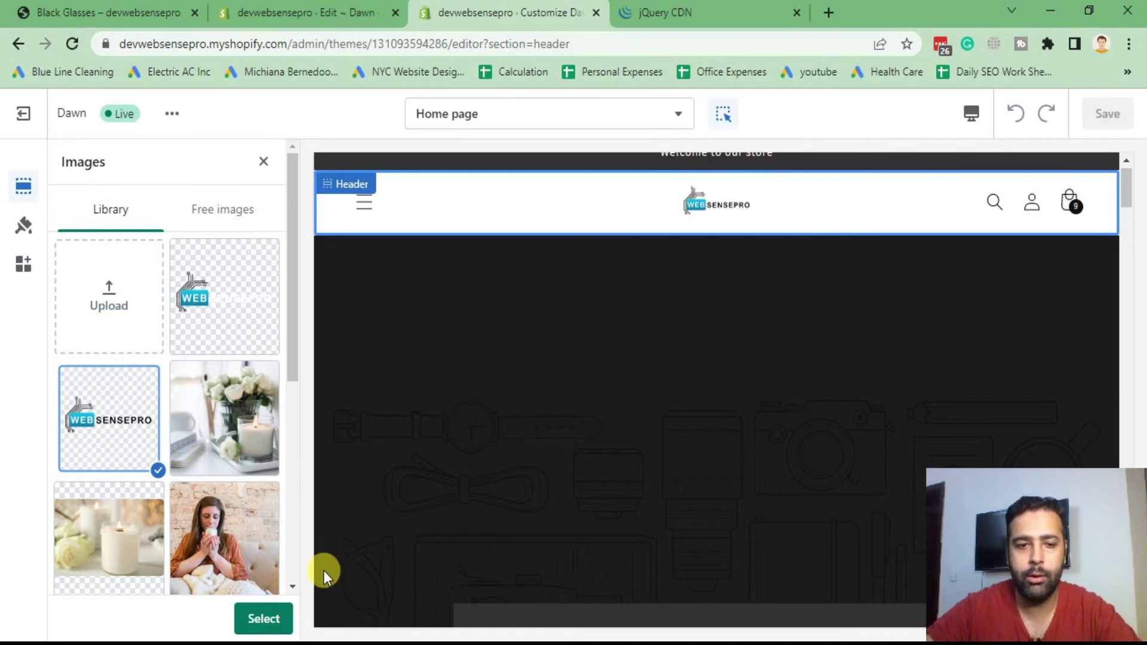
left_click(262, 617)
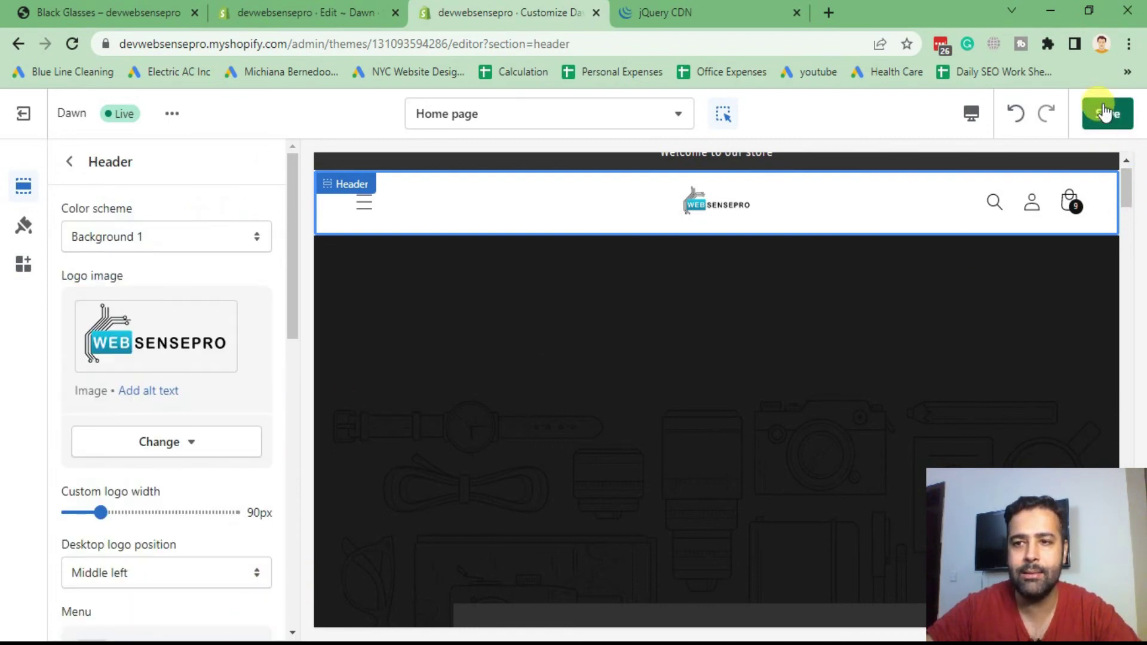
left_click(1106, 113)
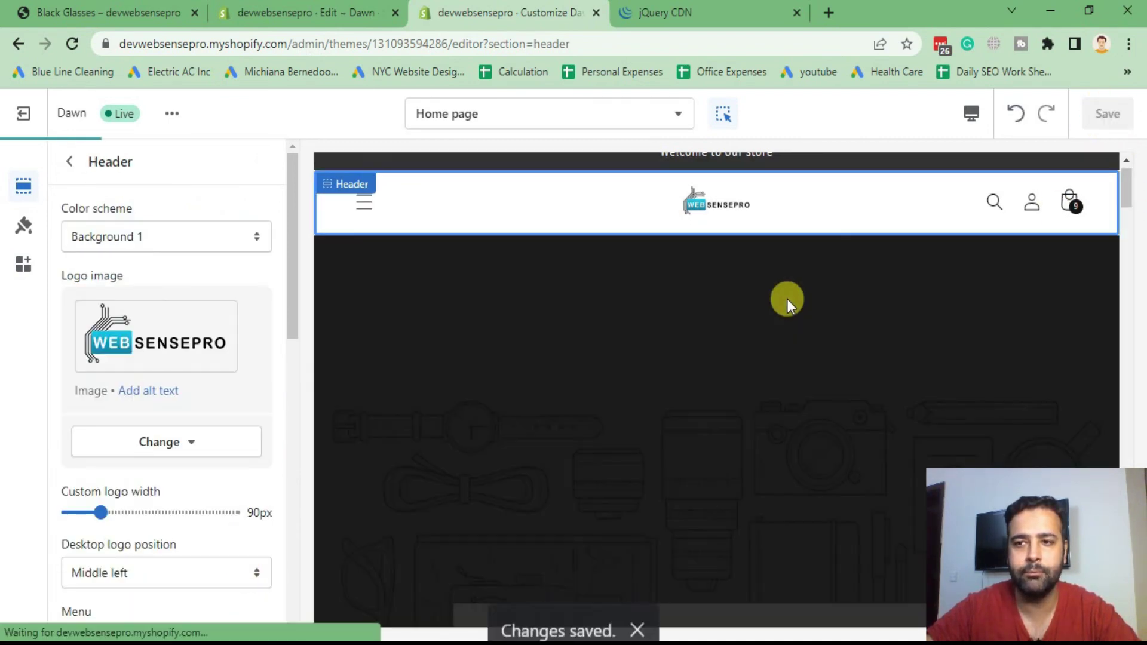
left_click(135, 13)
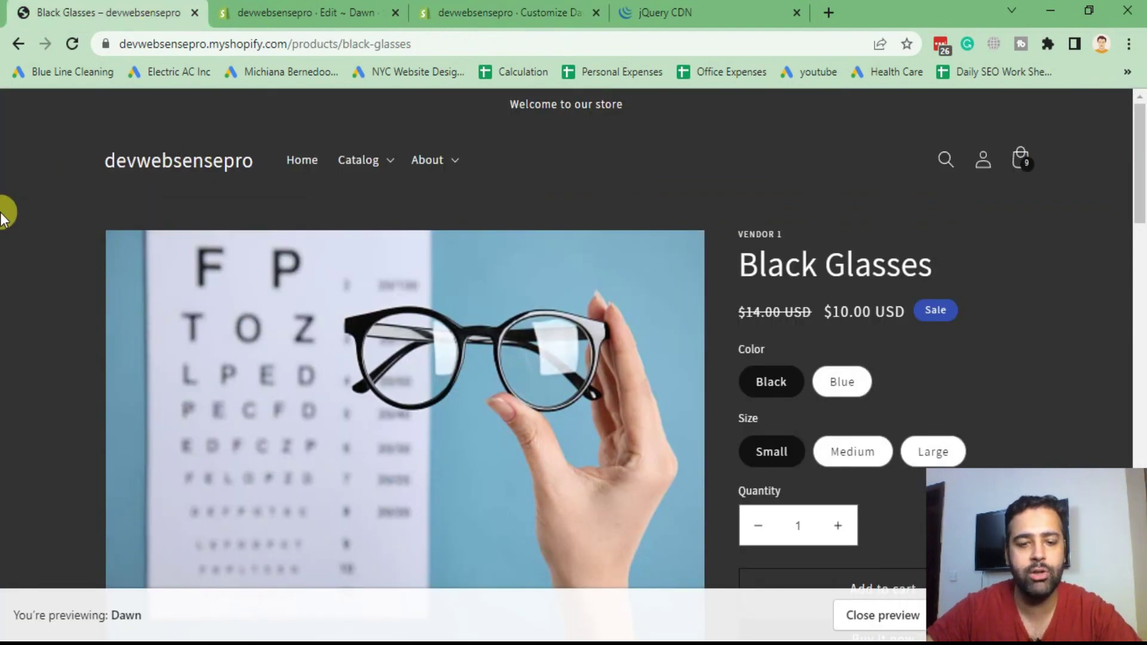
- Reload the home page, then toggle Light Mode and back to Dark Mode to check the logo swap
key("F5")
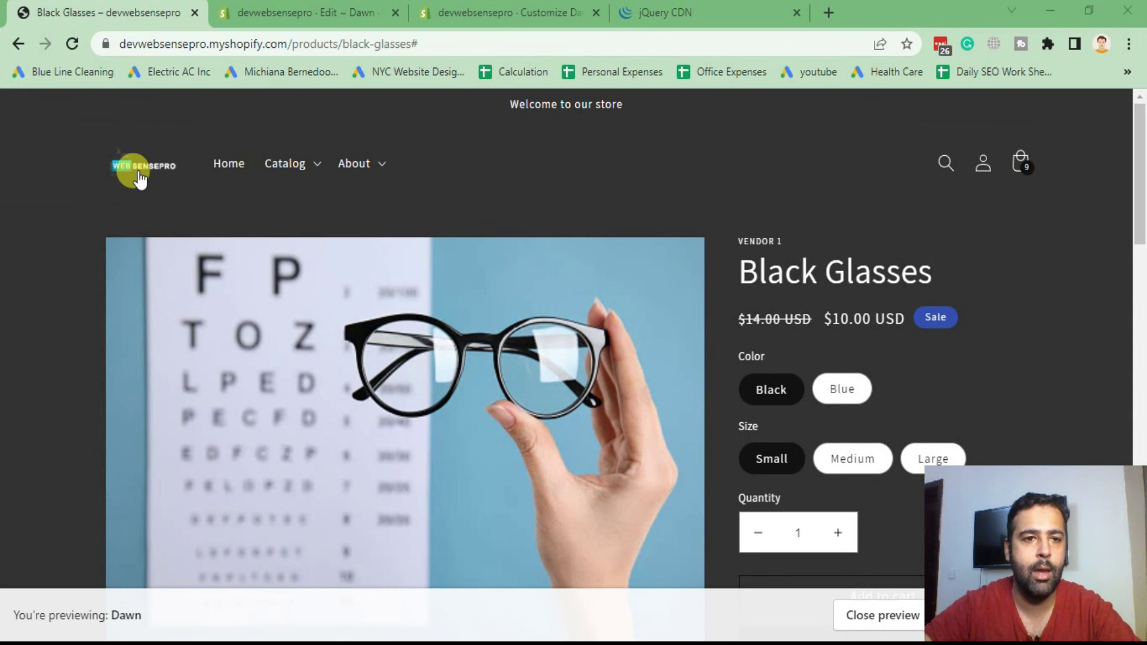
scroll(21, 256, "down", 4)
scroll(54, 254, "up", 4)
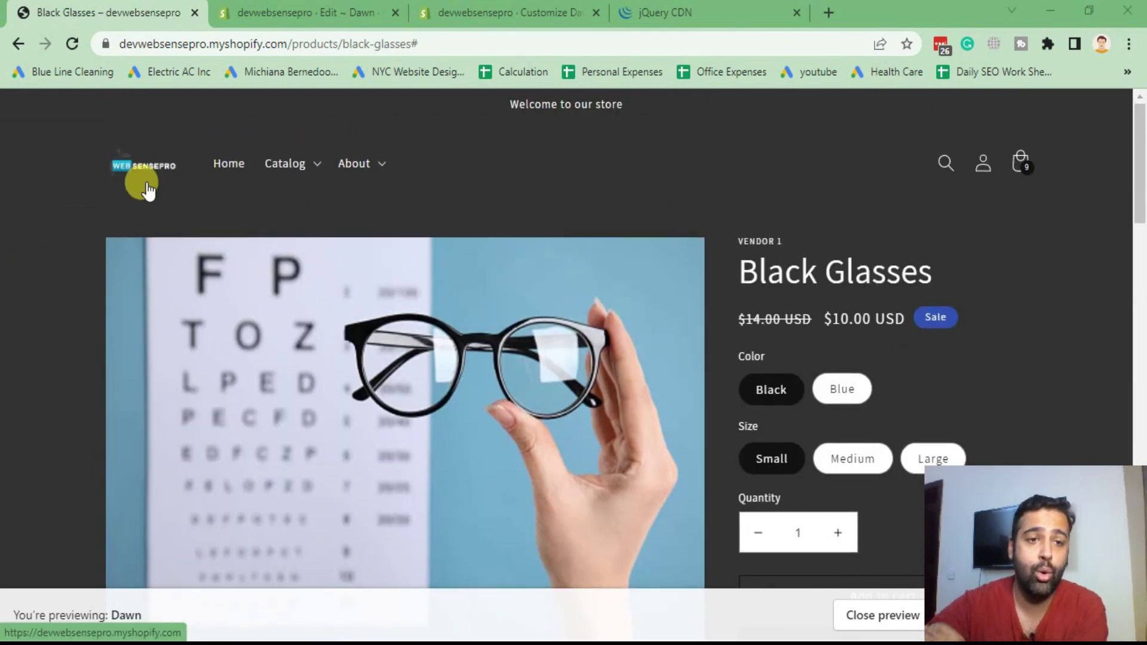
left_click(146, 177)
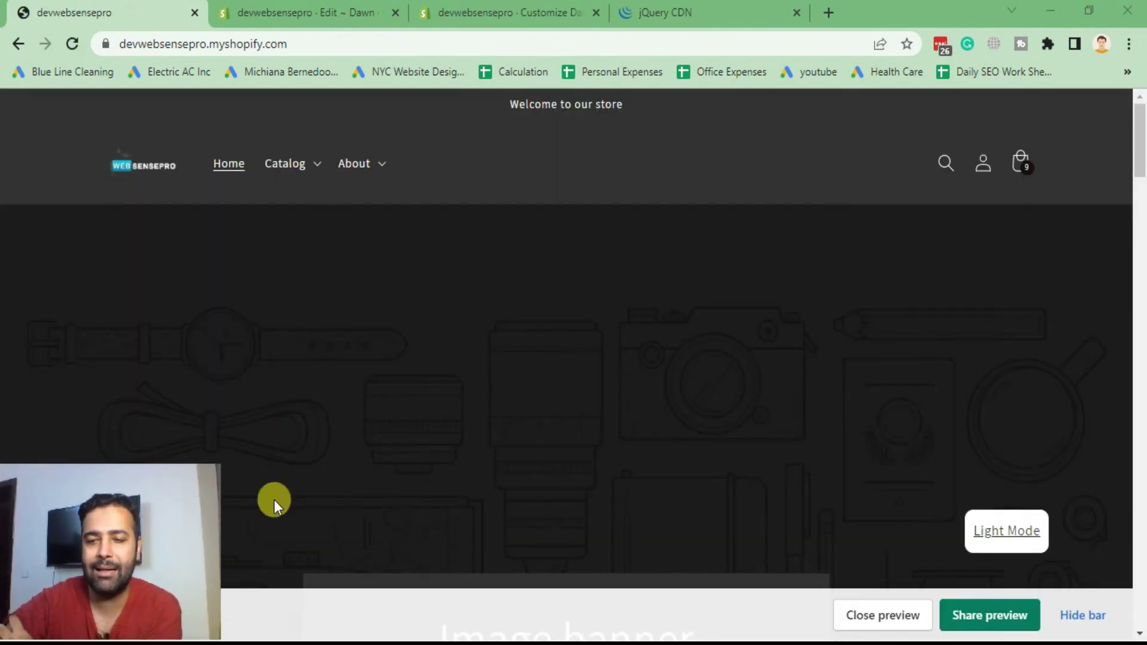
left_click(1013, 531)
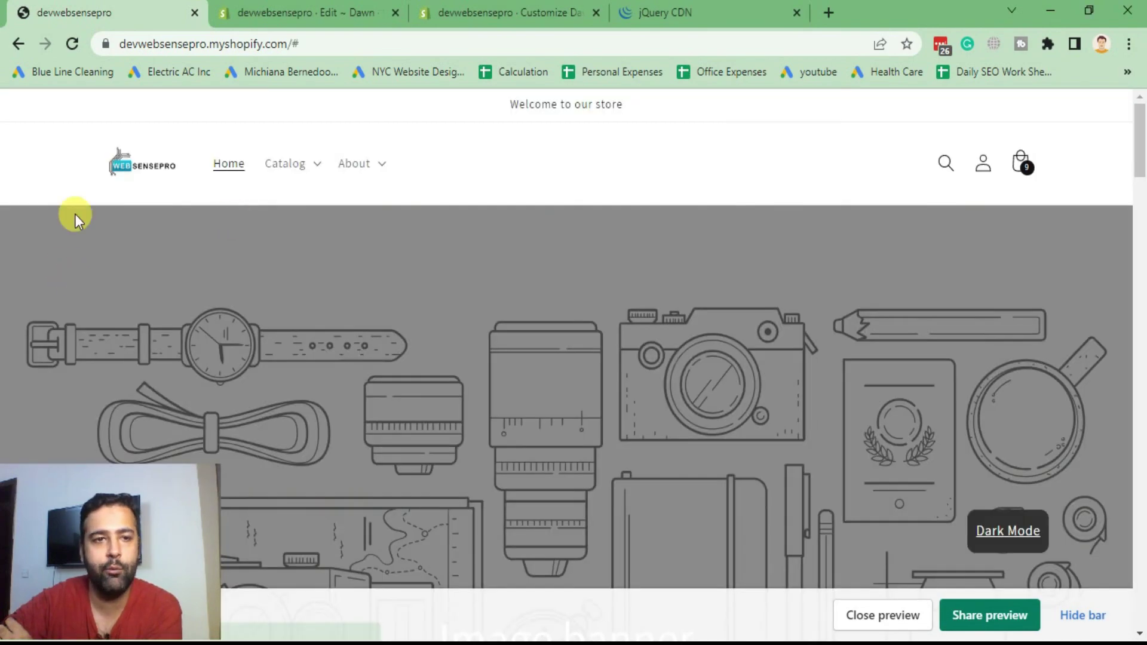
scroll(243, 269, "down", 4)
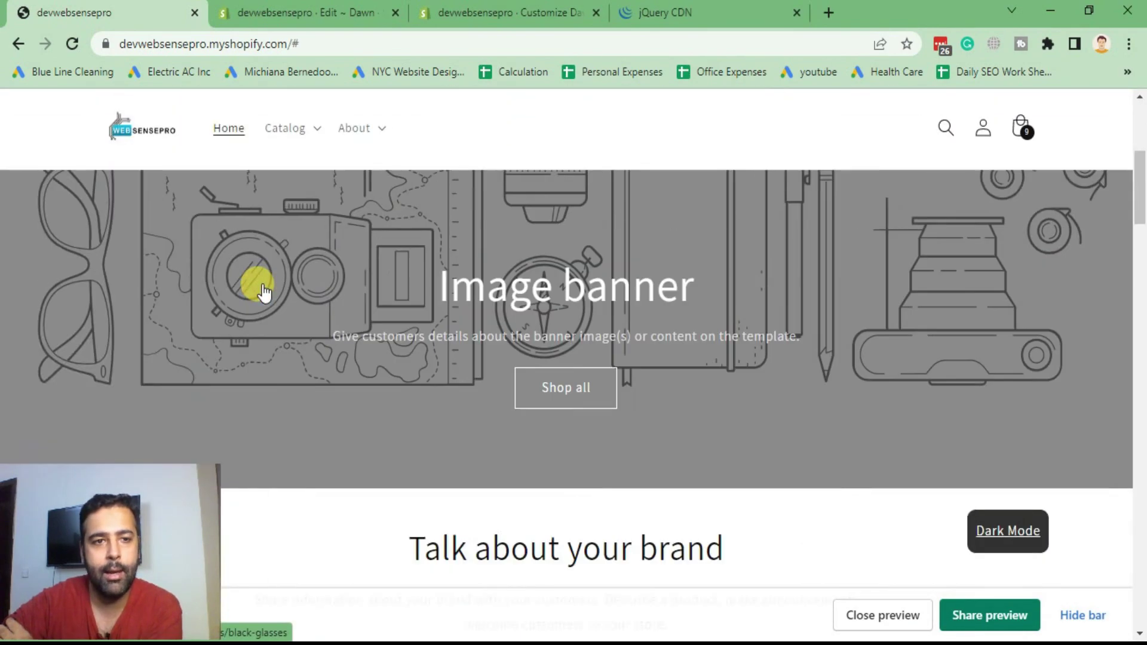
scroll(262, 291, "up", 4)
left_click(1008, 531)
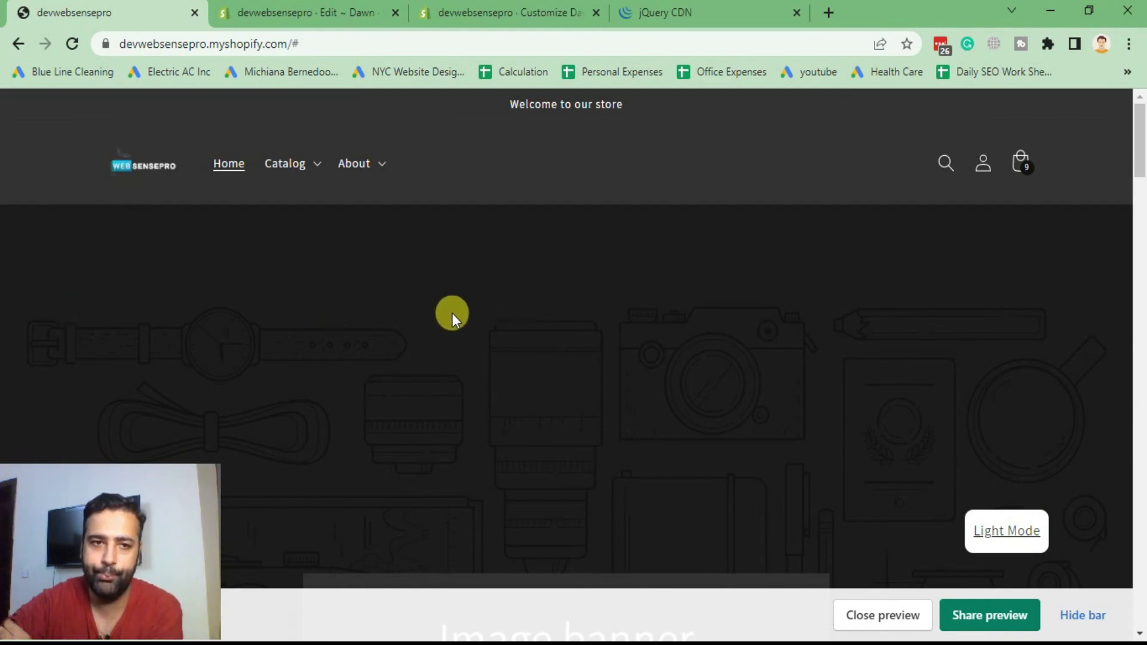
scroll(465, 311, "down", 5)
scroll(472, 310, "down", 5)
scroll(661, 302, "down", 5)
scroll(661, 305, "down", 3)
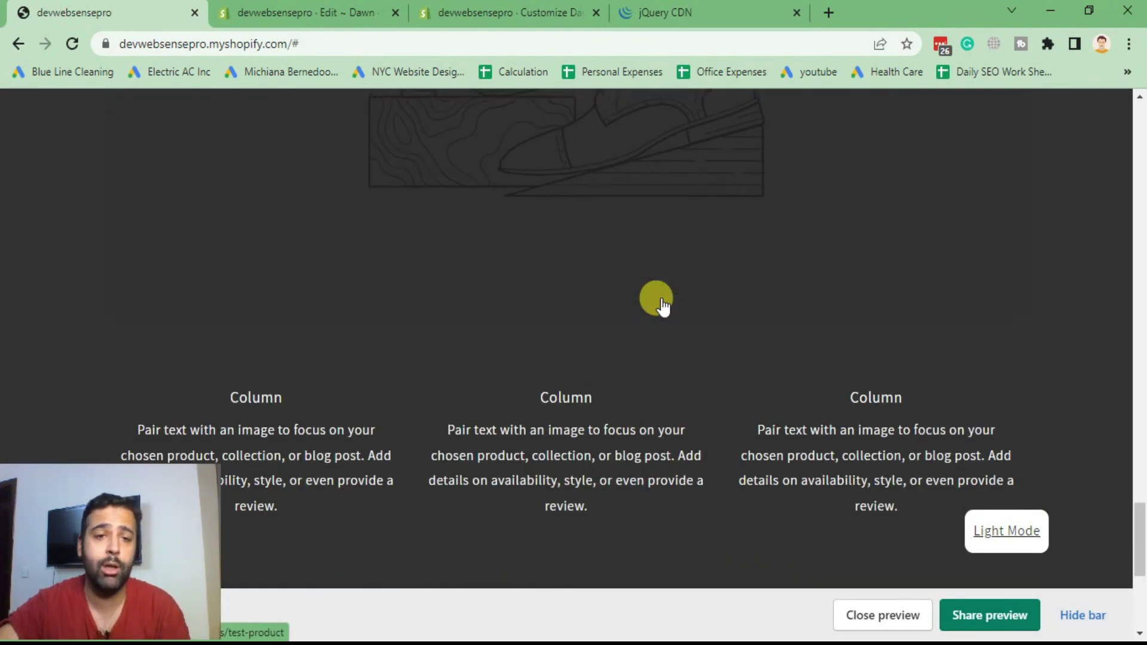
scroll(661, 304, "up", 3)
scroll(660, 306, "up", 15)
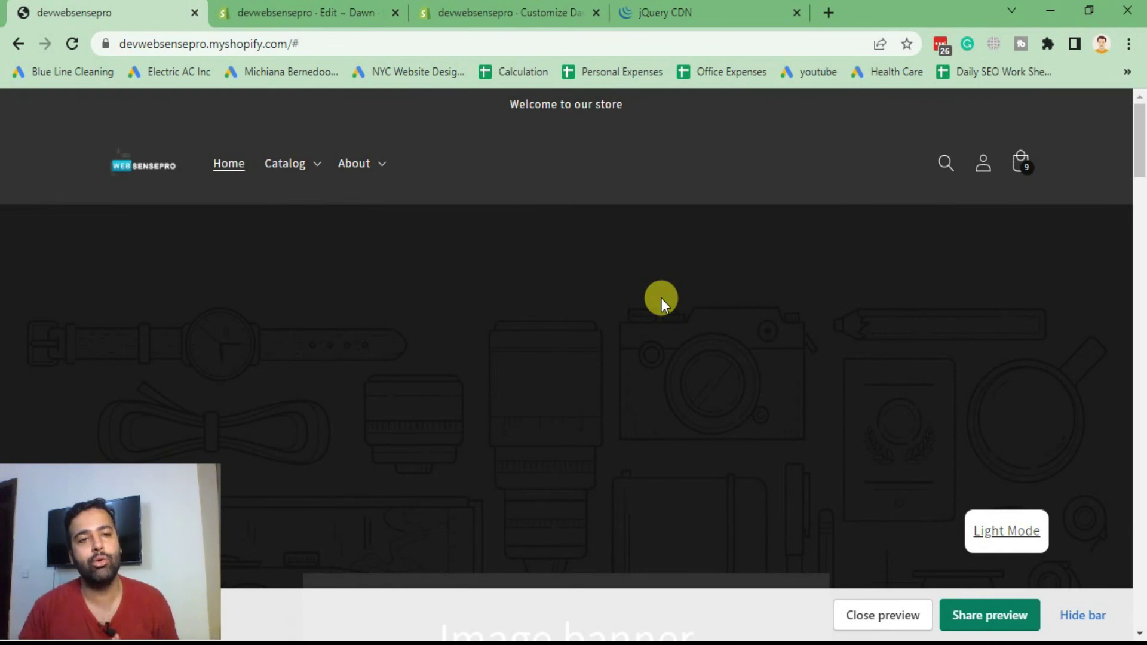